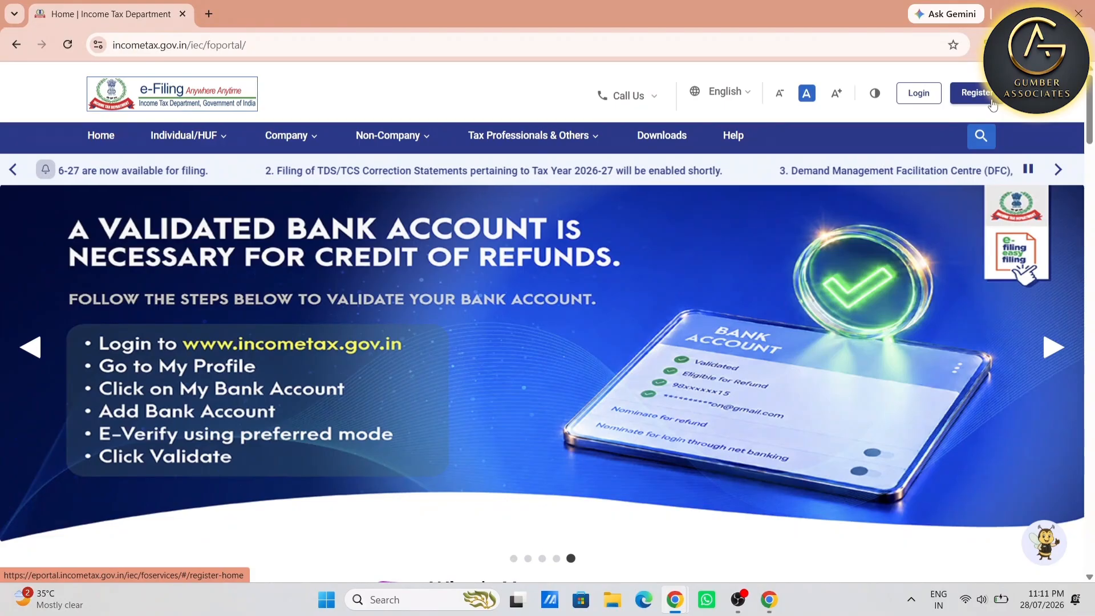
Step: View the taxpayer registration page and return to the portal's home page
left_click(992, 105)
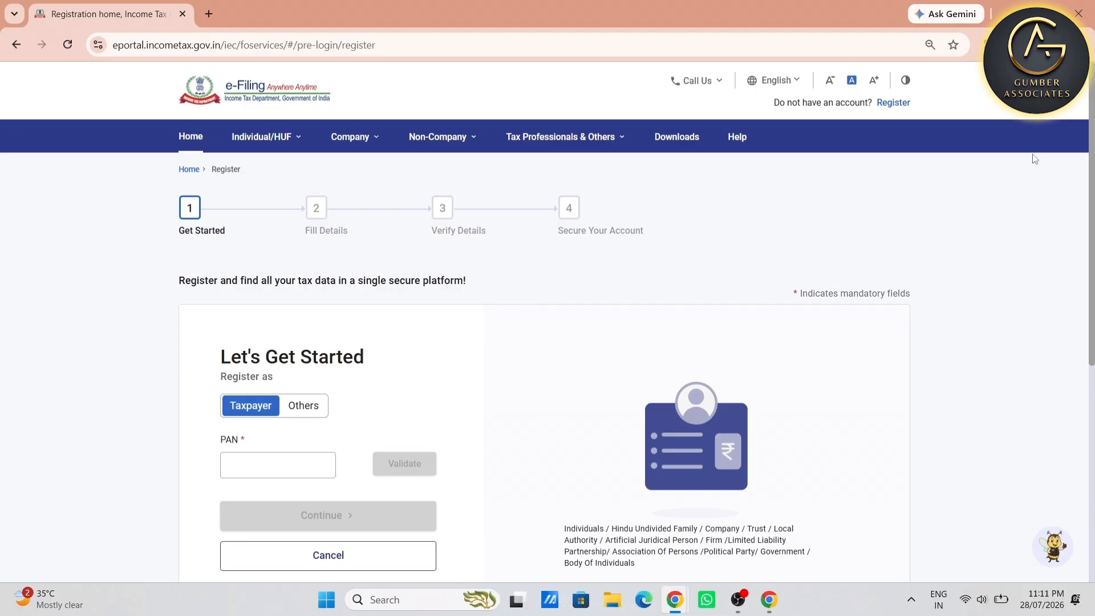
left_click(195, 137)
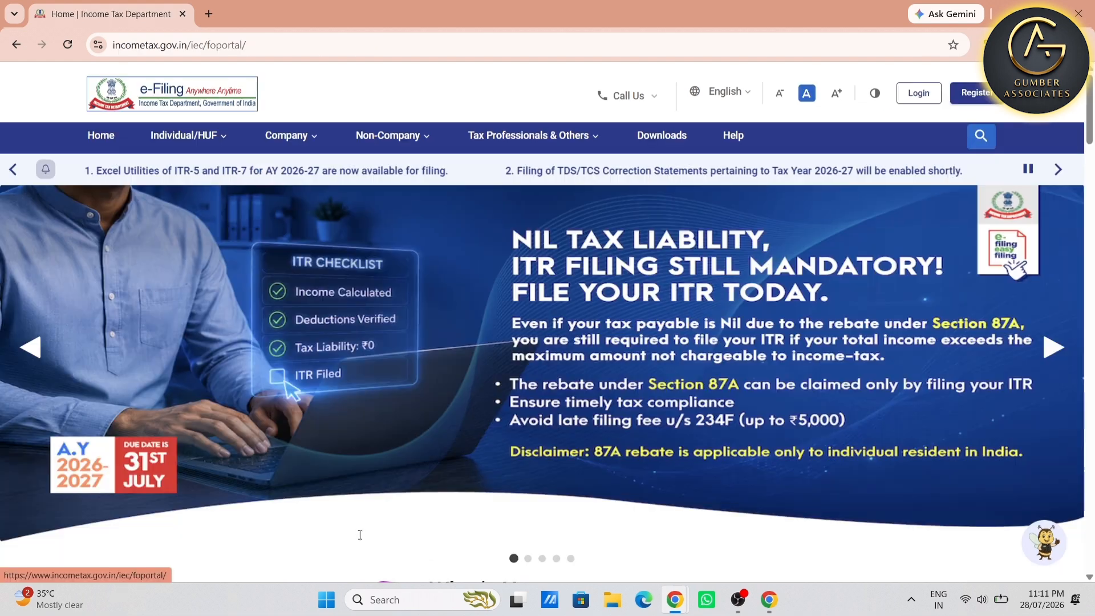
Step: Open the e-Filing login page and submit the taxpayer's user ID
left_click(912, 93)
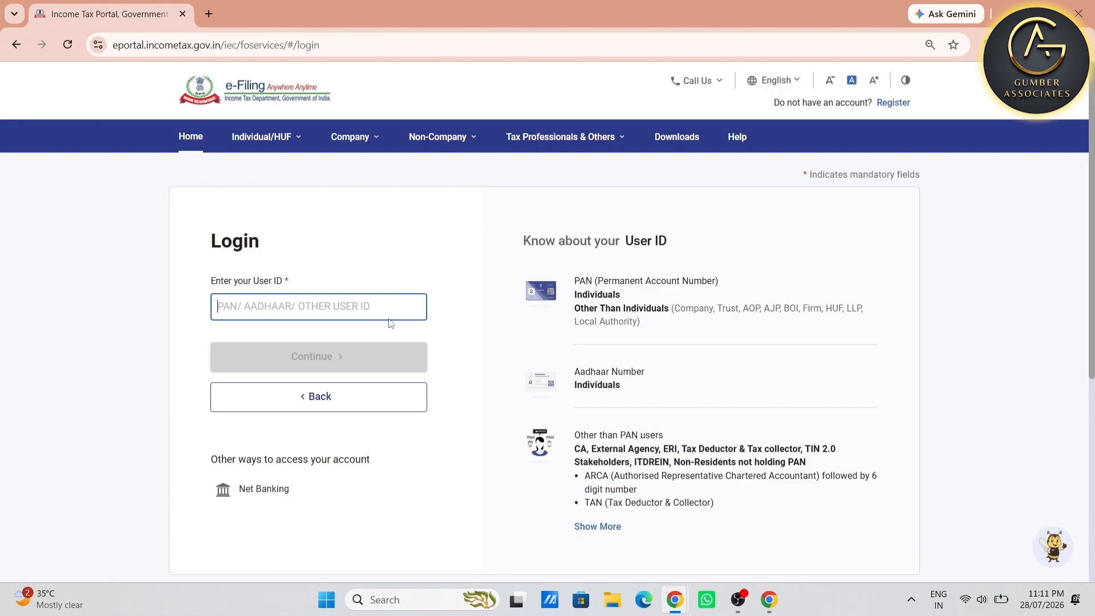
key("ctrl+v")
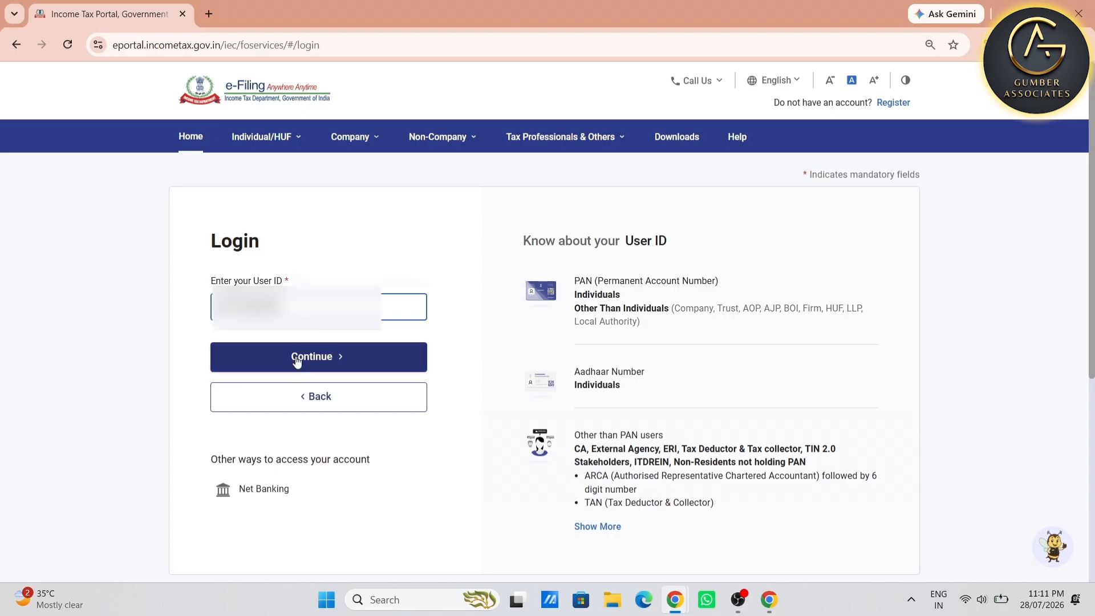
left_click(297, 361)
Step: Confirm the secure access message and log in with the e-Filing account password
left_click(218, 361)
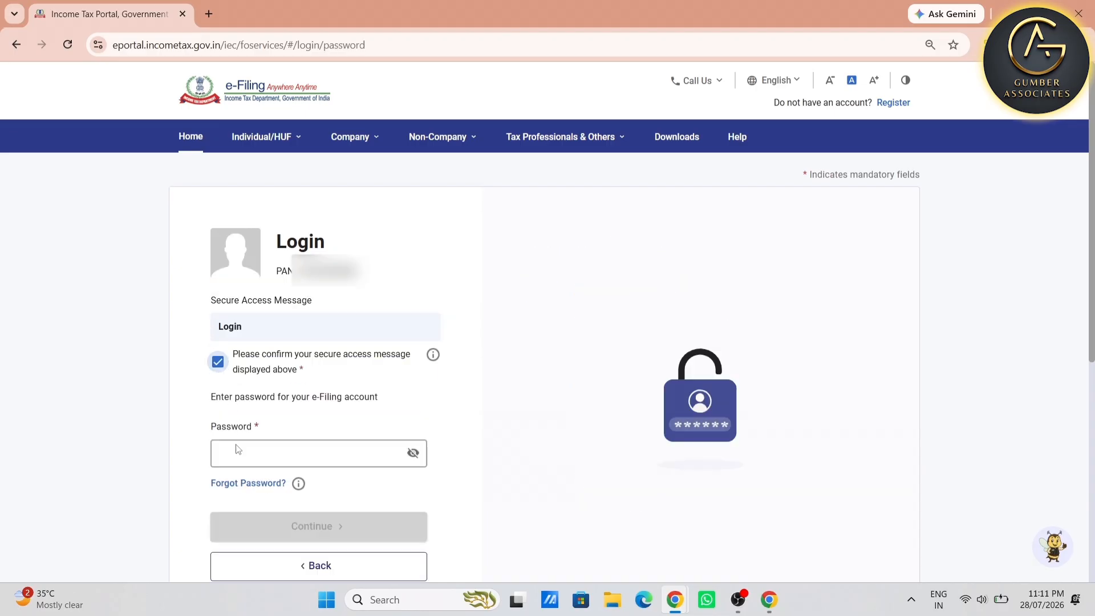
left_click(238, 450)
key("ctrl+v")
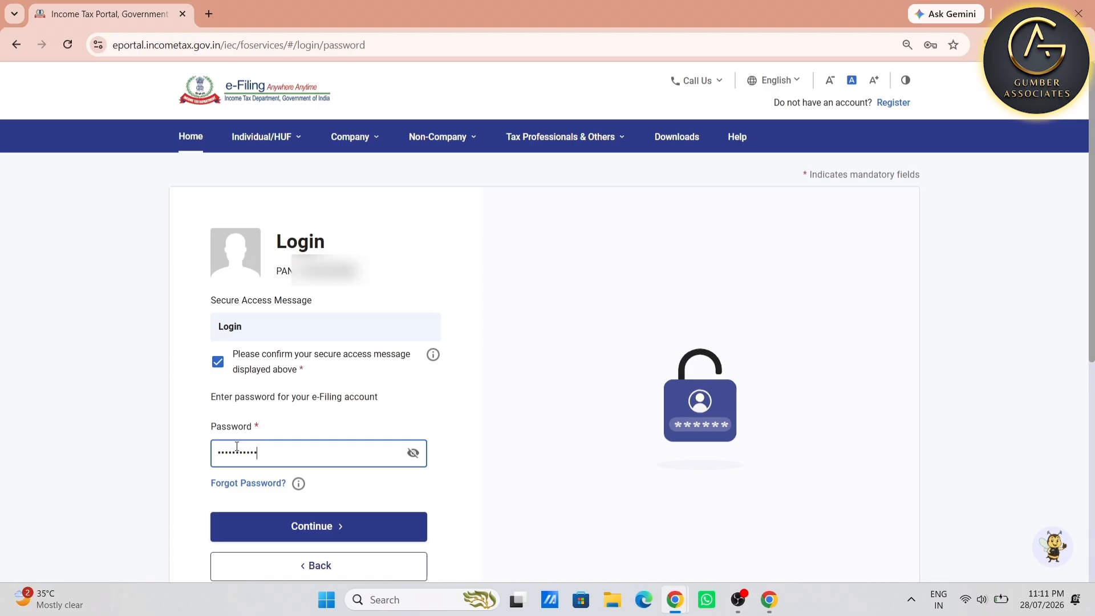
left_click(284, 523)
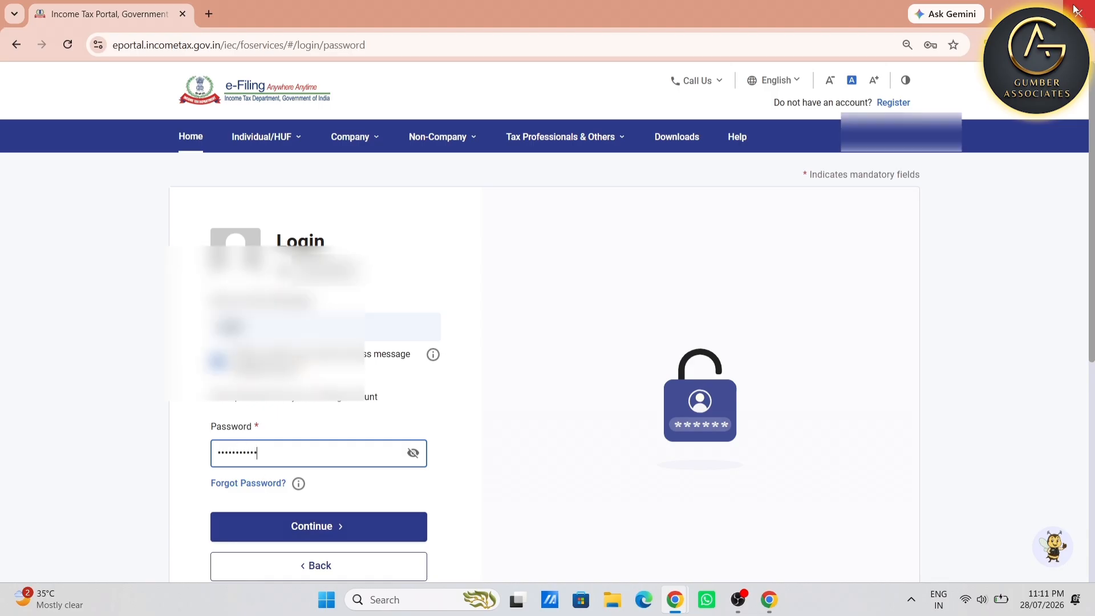
left_click(588, 516)
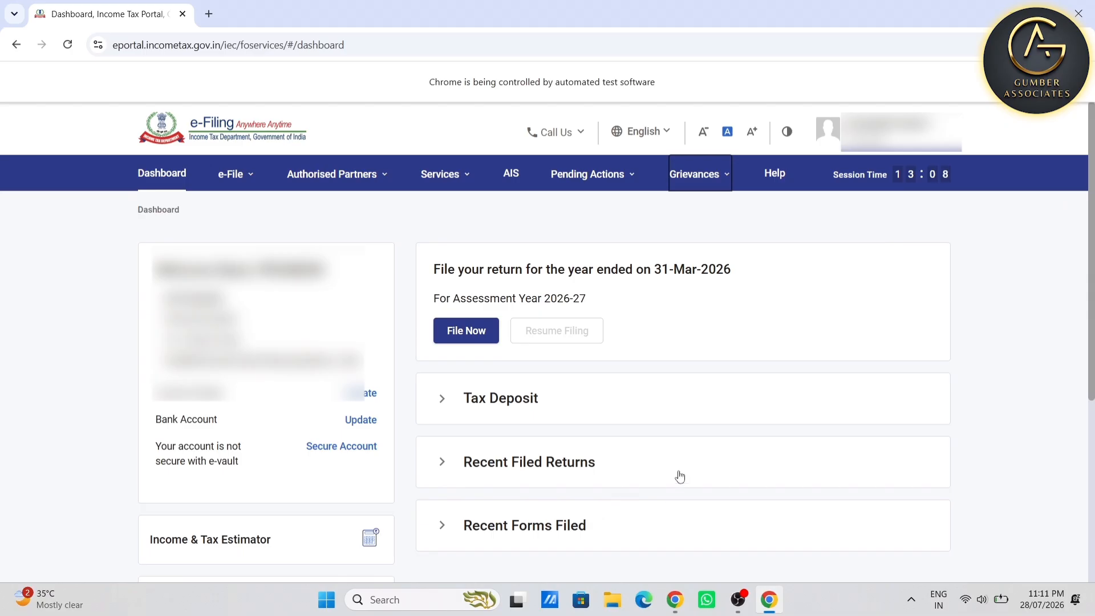
Step: Open Form 26AS, Income Tax Act 1961 on TRACES and proceed to View Tax Credit (Form 26AS/Annual Tax Statement)
left_click(248, 181)
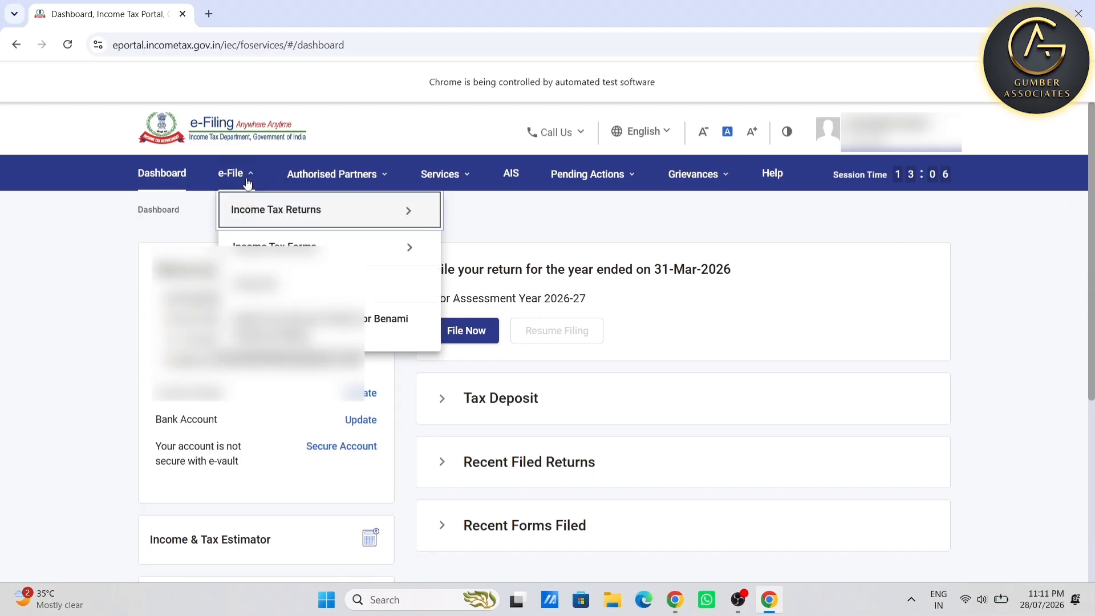
left_click(158, 227)
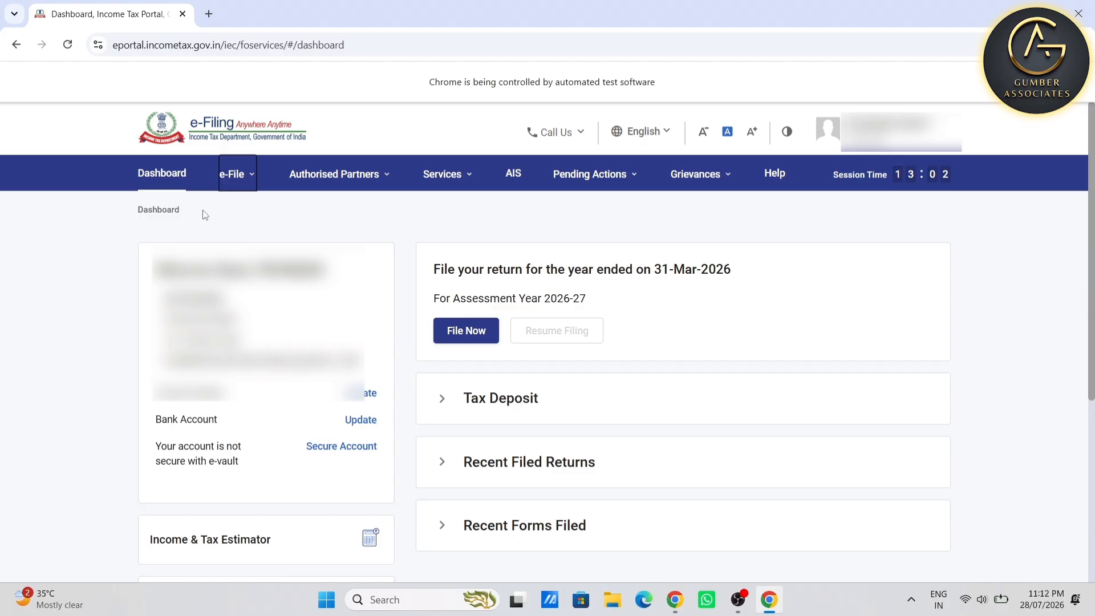
left_click(246, 196)
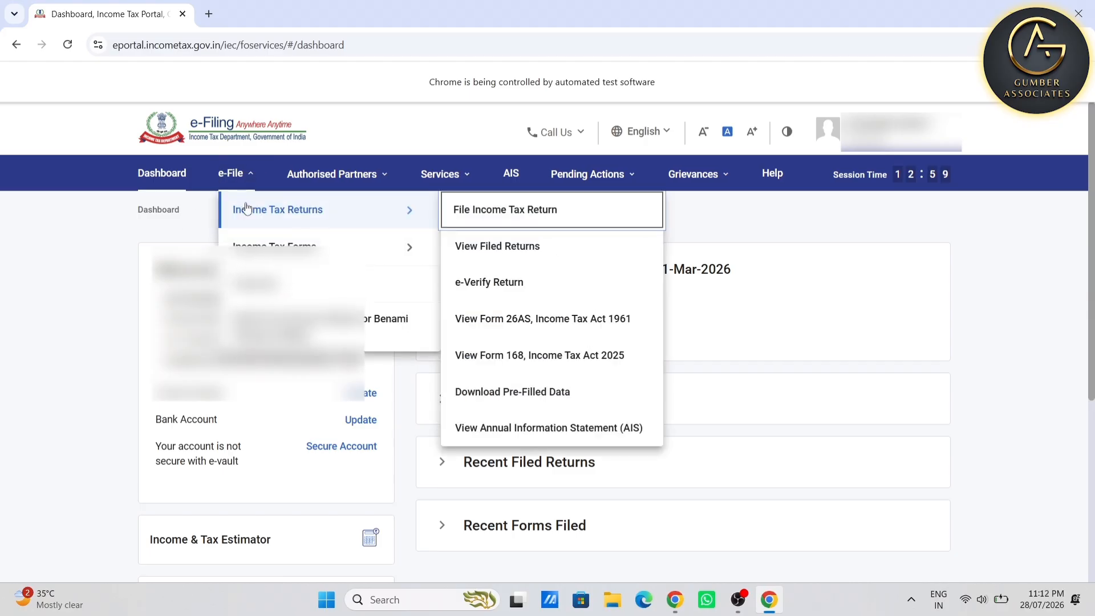
left_click(534, 332)
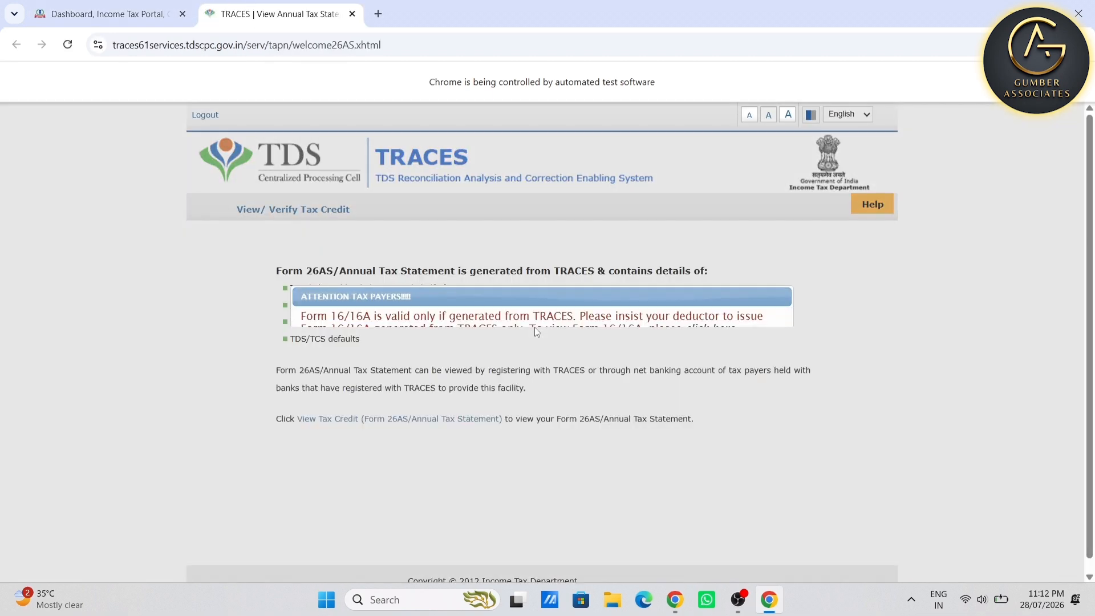
left_click(341, 385)
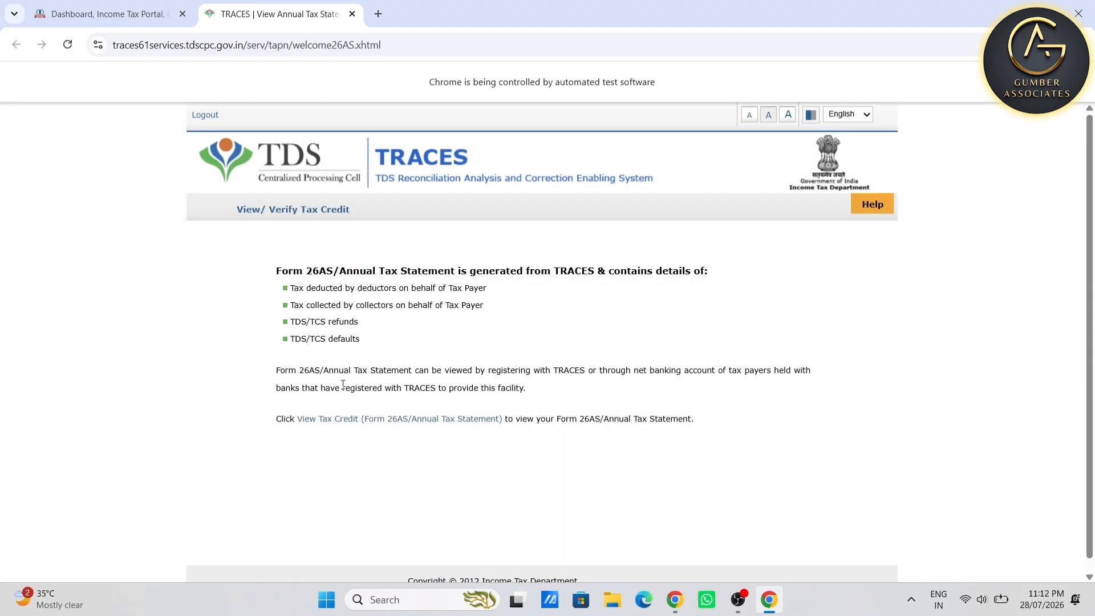
left_click(349, 422)
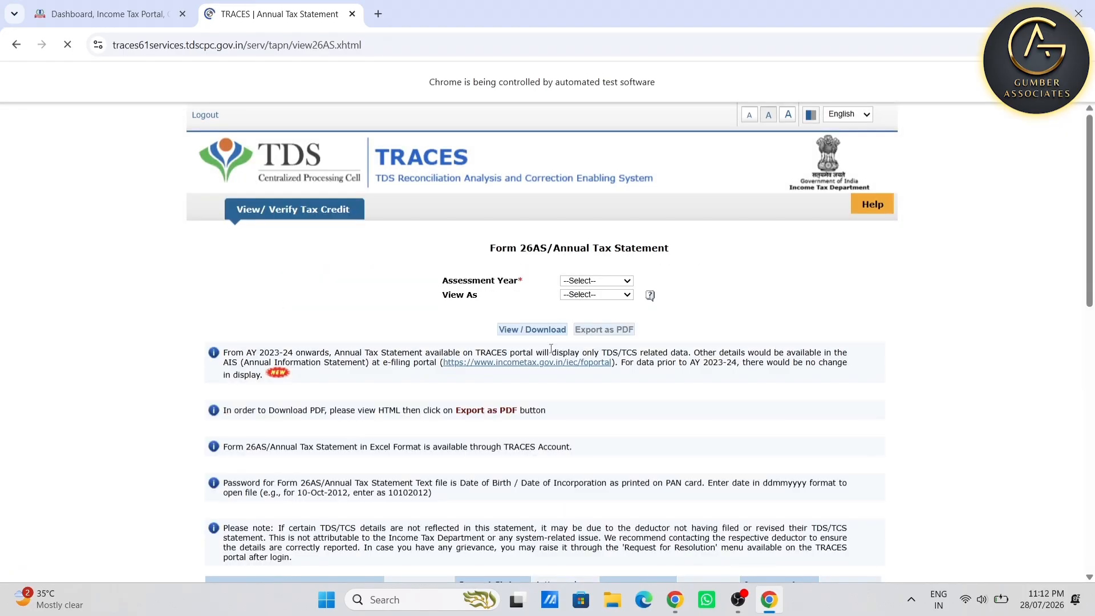
Step: Display the Form 26AS statement for assessment year 2026-27 as HTML and look through its parts
left_click(590, 280)
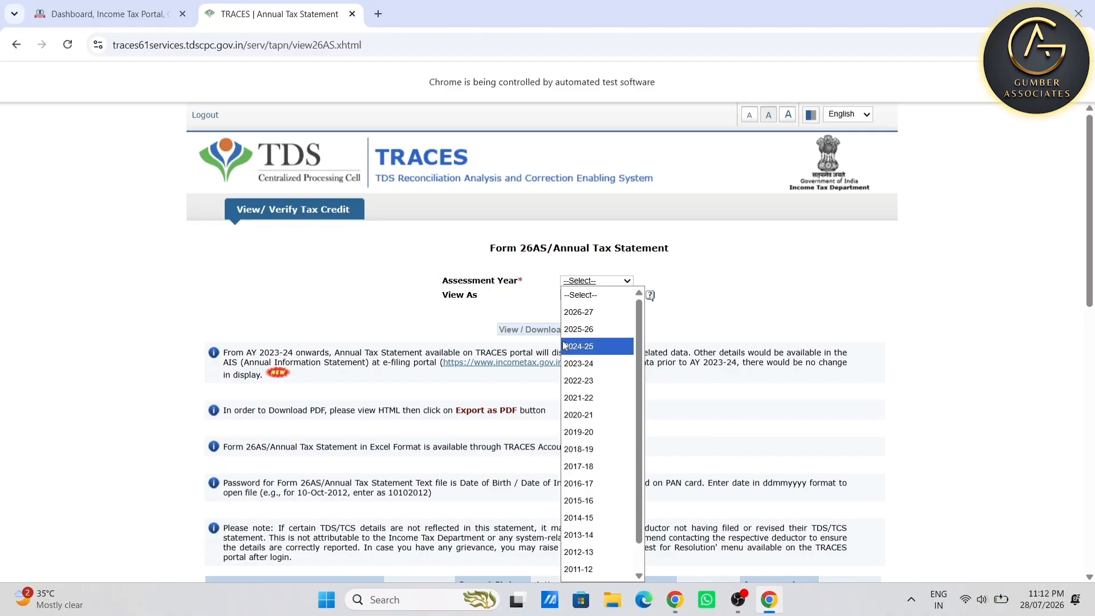
left_click(576, 318)
left_click(592, 294)
left_click(585, 315)
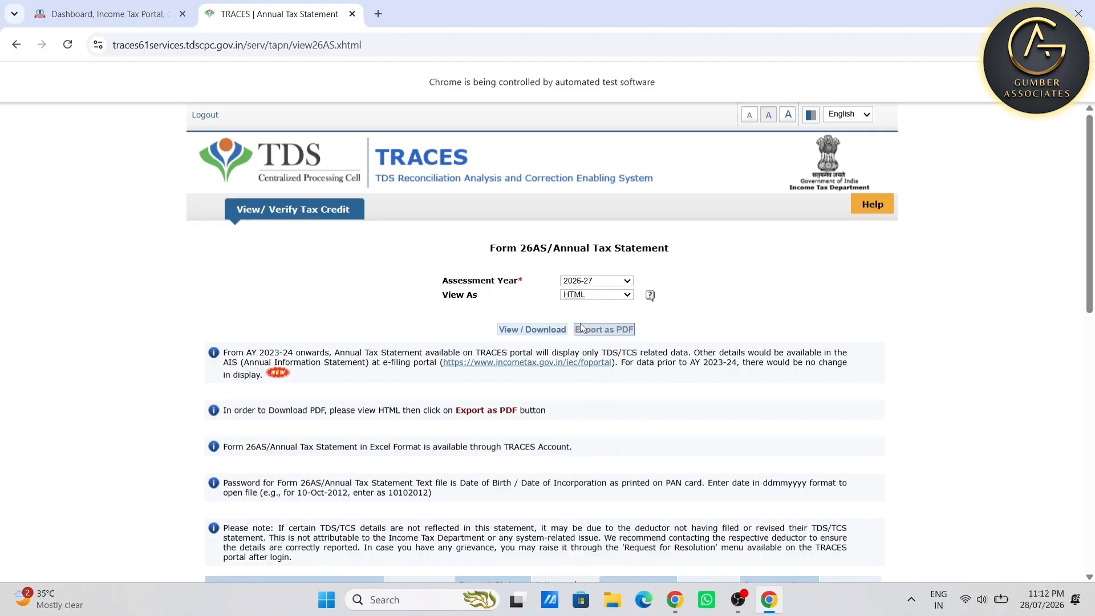
left_click(531, 329)
scroll(532, 329, "down", 15)
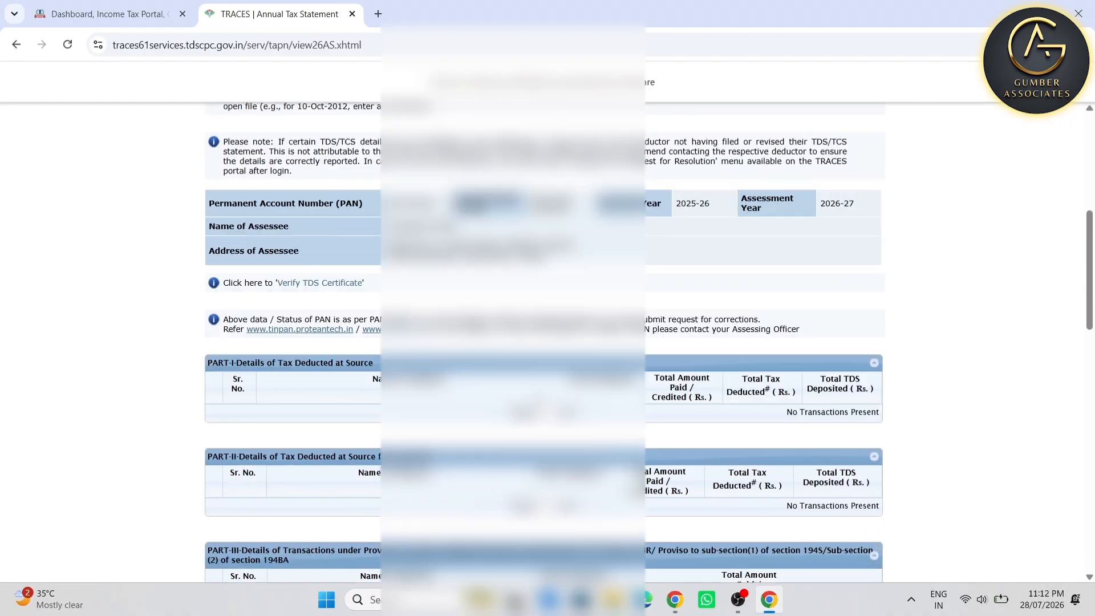
scroll(586, 382, "down", 4)
scroll(585, 382, "up", 20)
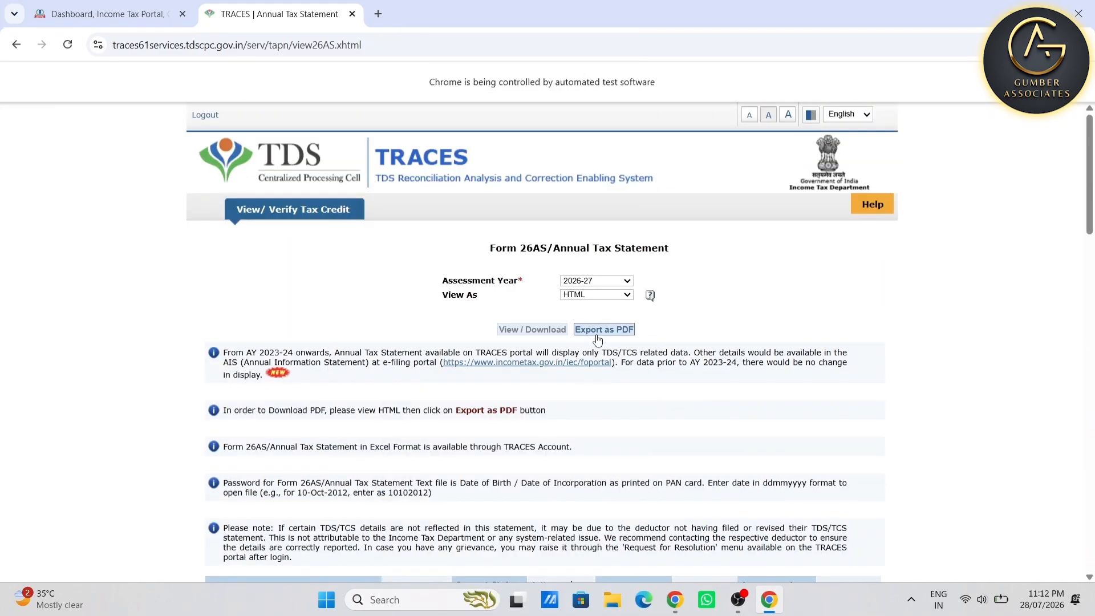
Step: Export the Form 26AS statement as PDF and review the downloaded file, closing it and the TRACES page when done
left_click(596, 335)
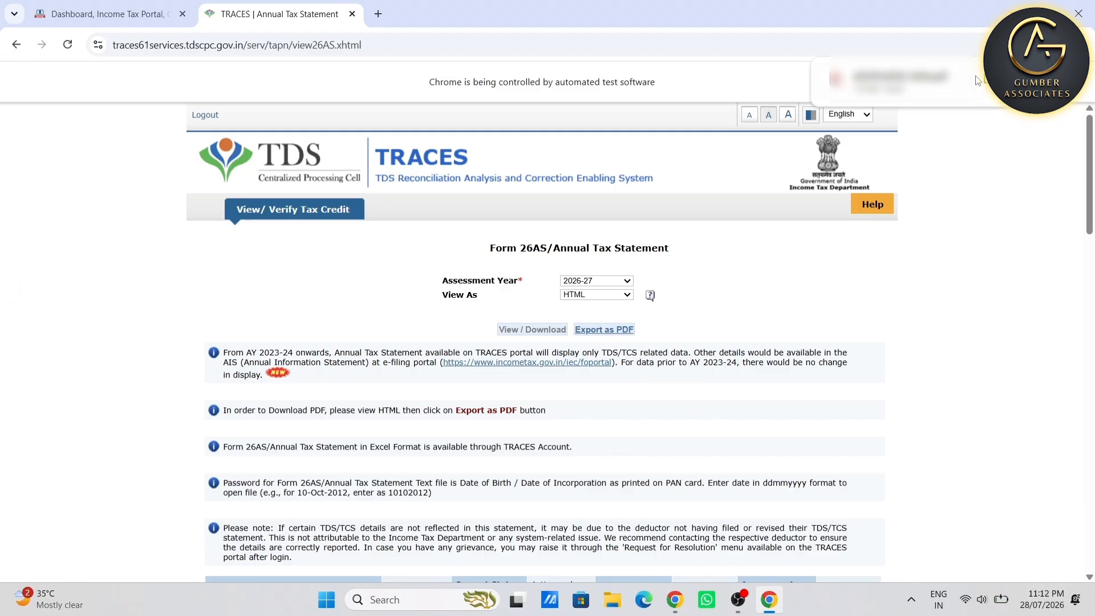
left_click(899, 80)
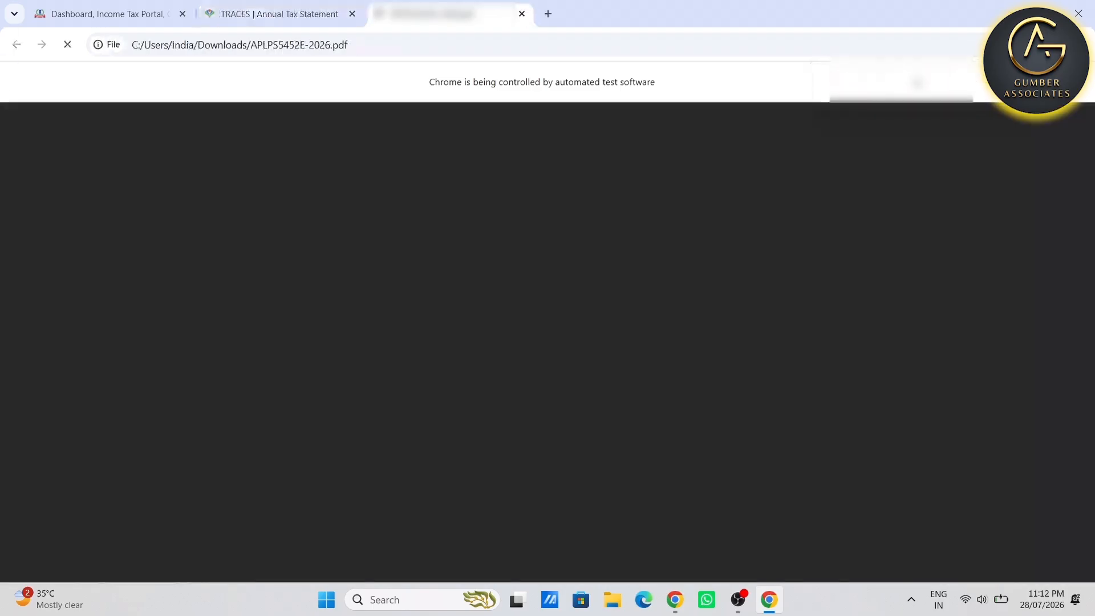
scroll(655, 349, "down", 6)
scroll(654, 348, "down", 8)
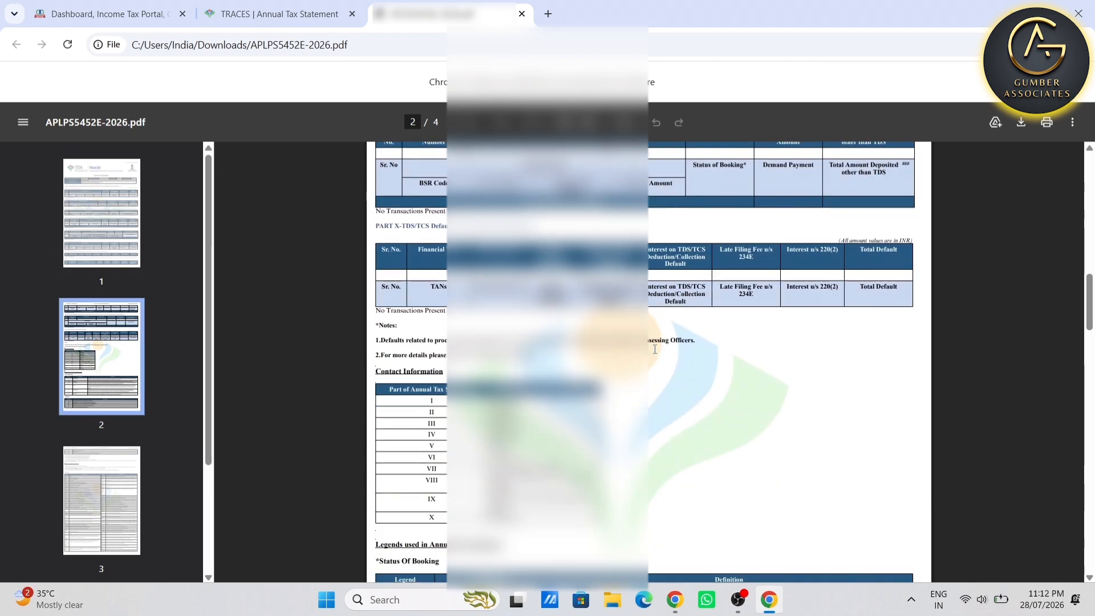
scroll(655, 349, "up", 15)
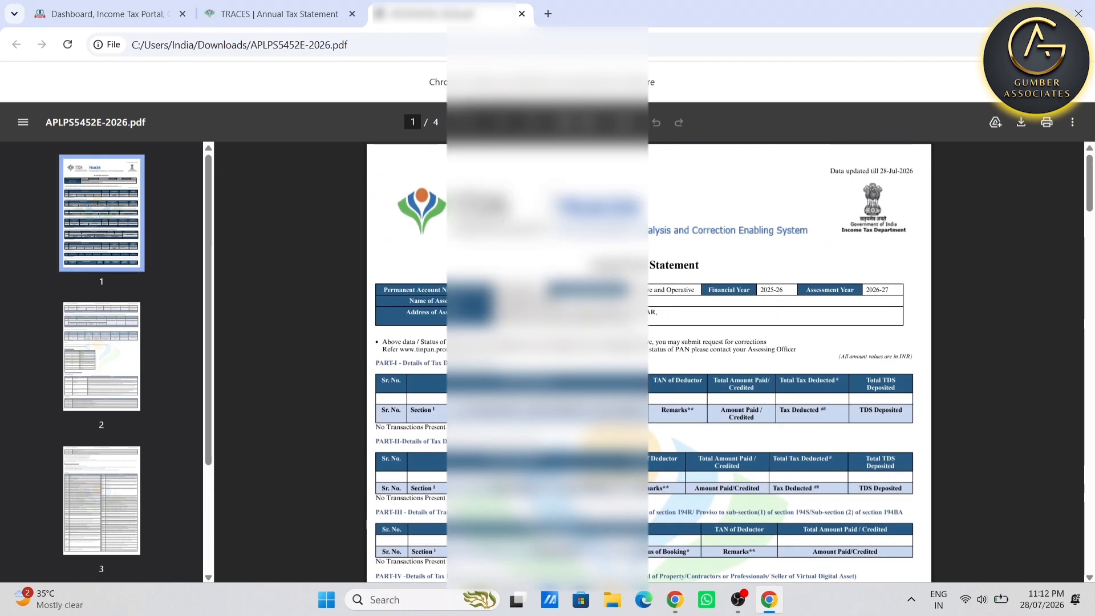
left_click(521, 13)
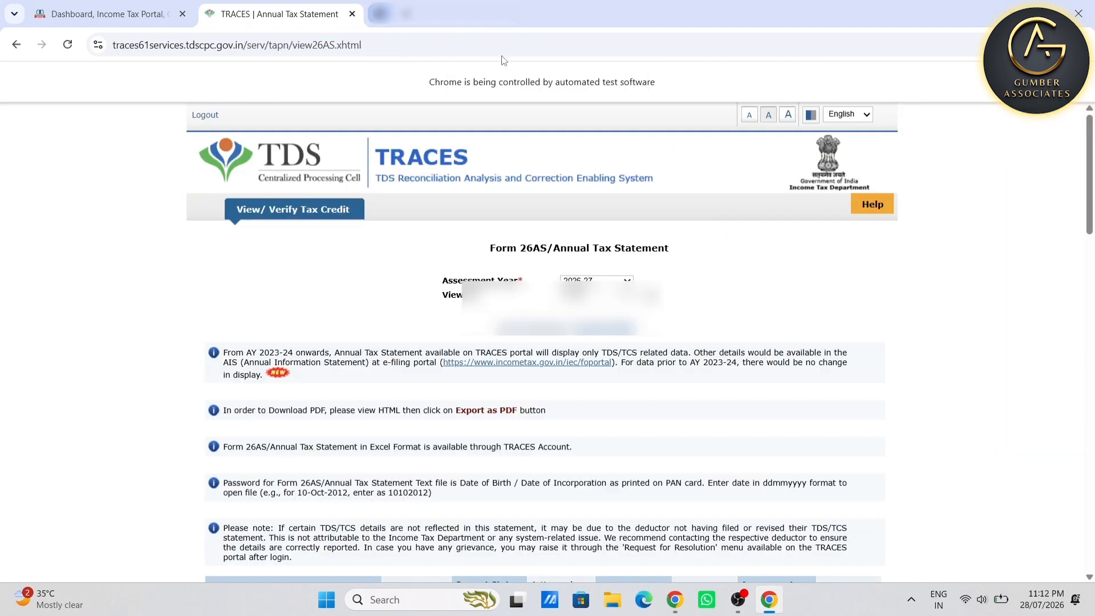
key("ctrl+w")
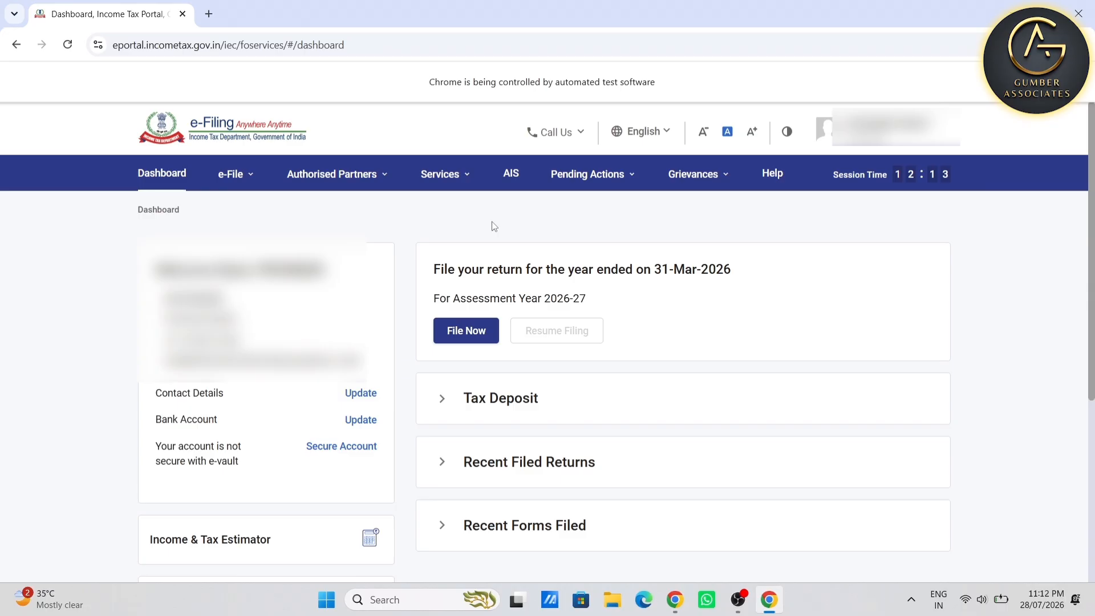
Step: Open AIS on the Compliance Portal and download the AIS/TIS for F.Y. 2025-26
left_click(510, 173)
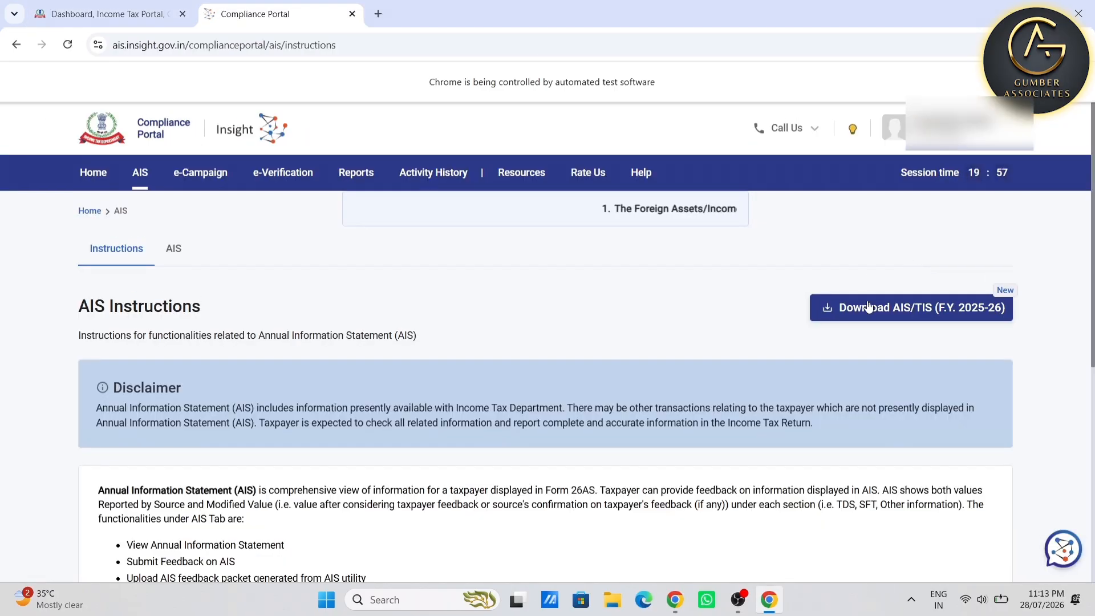
left_click(867, 305)
left_click(752, 281)
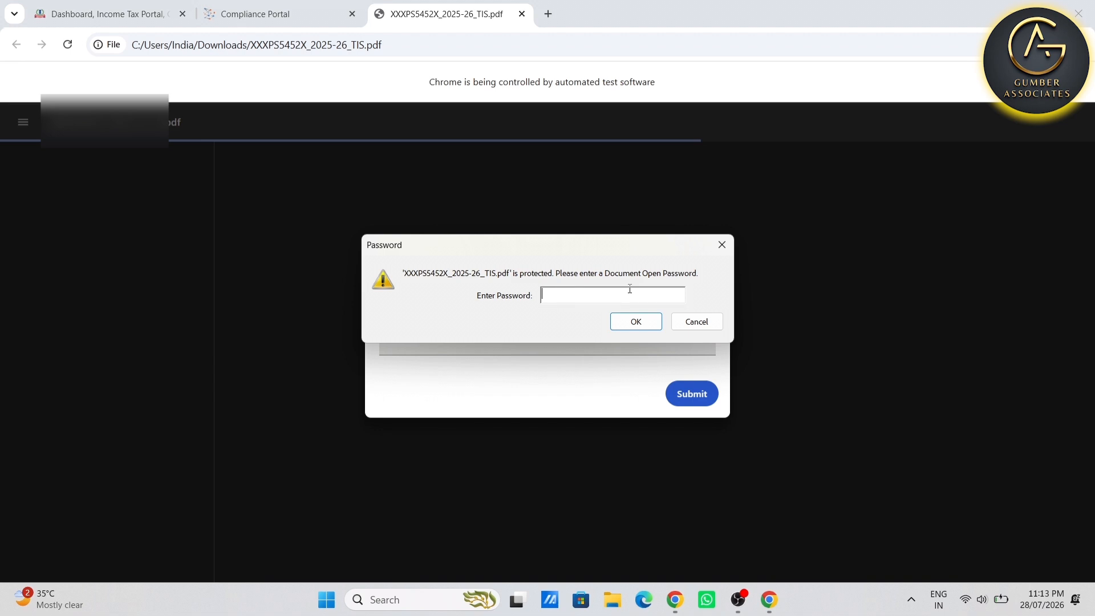
Step: Unlock the downloaded Taxpayer Information Summary (TIS) PDF with its document password and review the summary
left_click(518, 341)
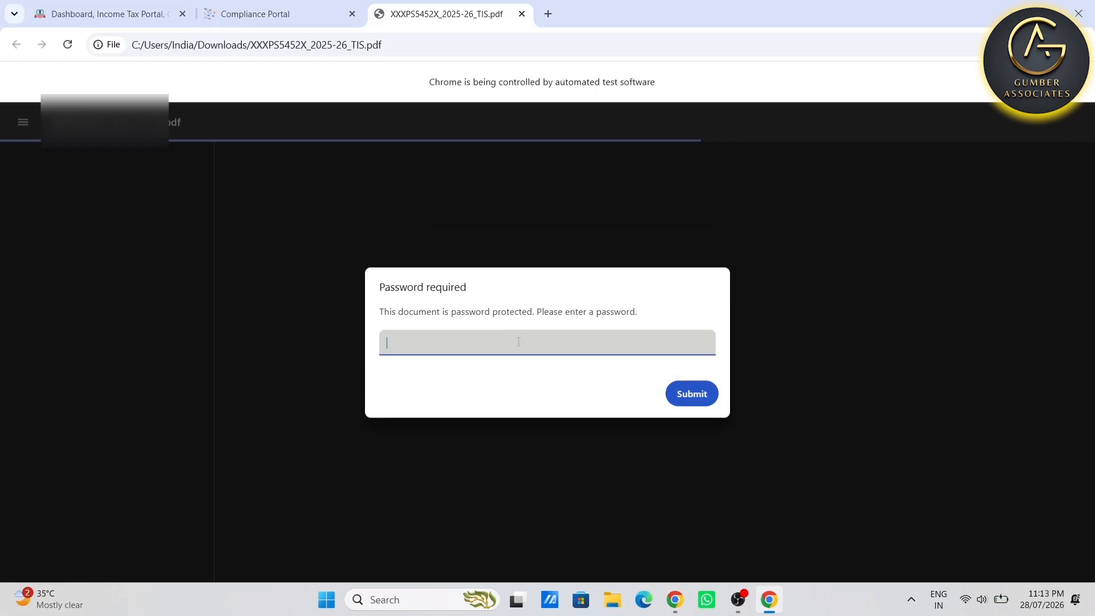
key("ctrl+v")
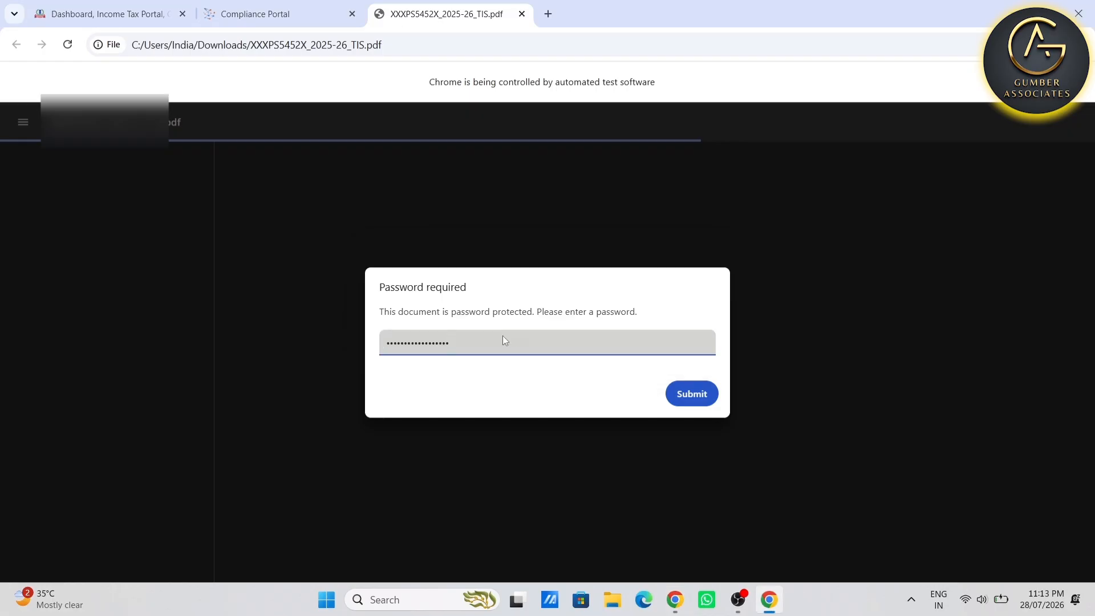
left_click(686, 401)
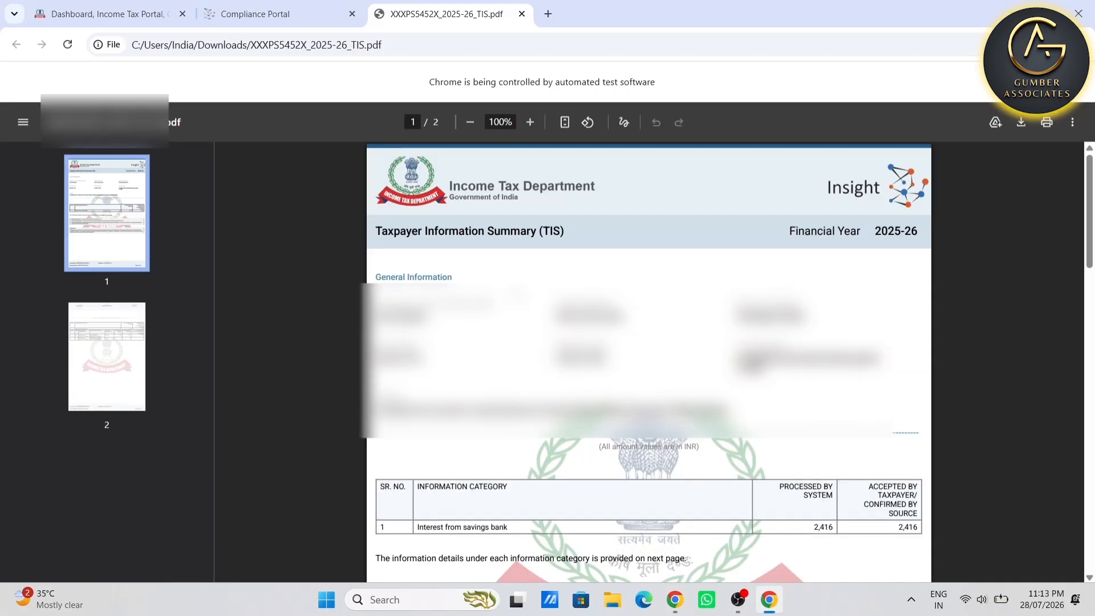
scroll(649, 365, "down", 2)
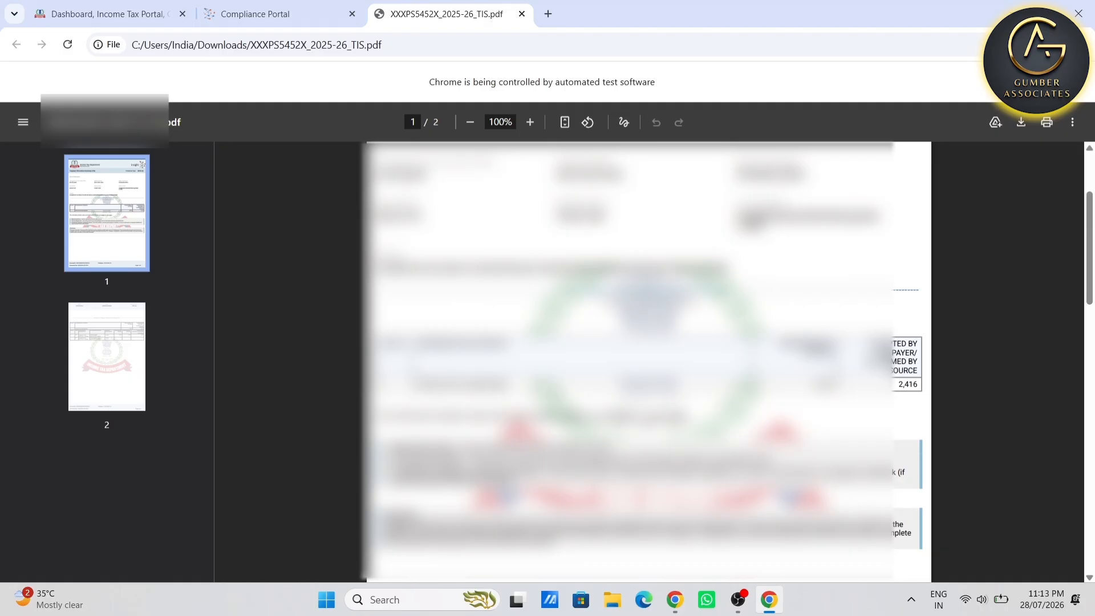
scroll(893, 412, "up", 2)
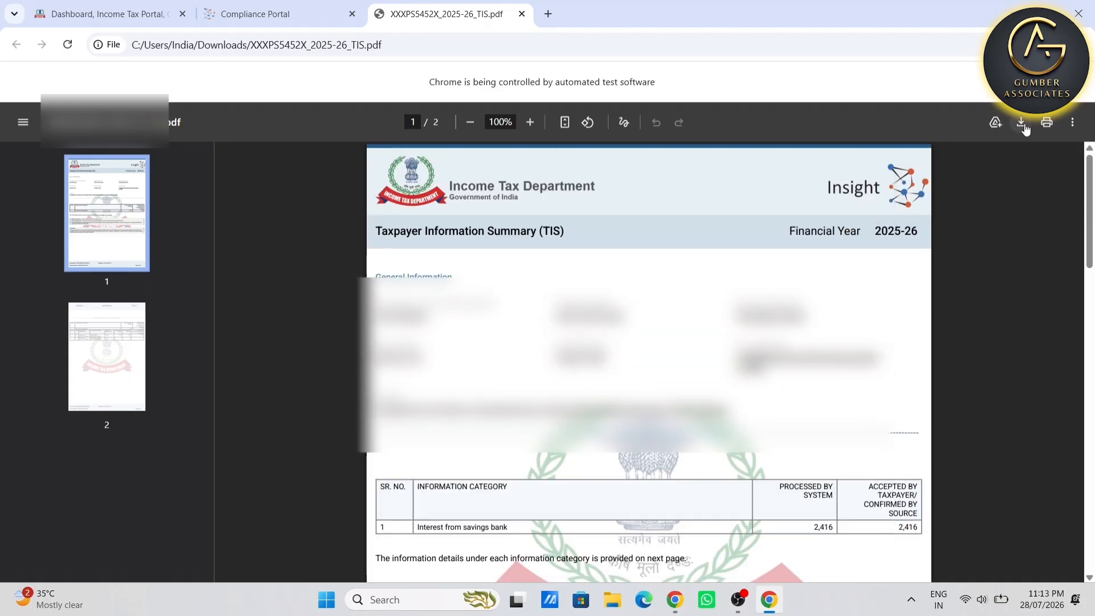
Step: Open the downloaded Annual Information Statement (AIS) PDF with its document password and review Parts B1 to B7
left_click(1025, 44)
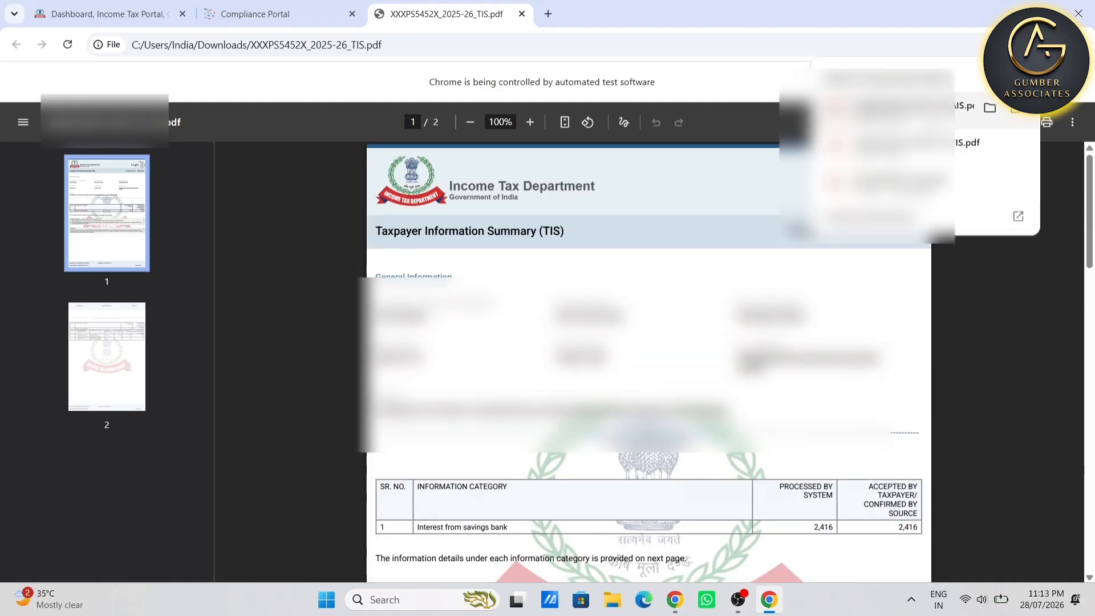
left_click(889, 111)
left_click(691, 393)
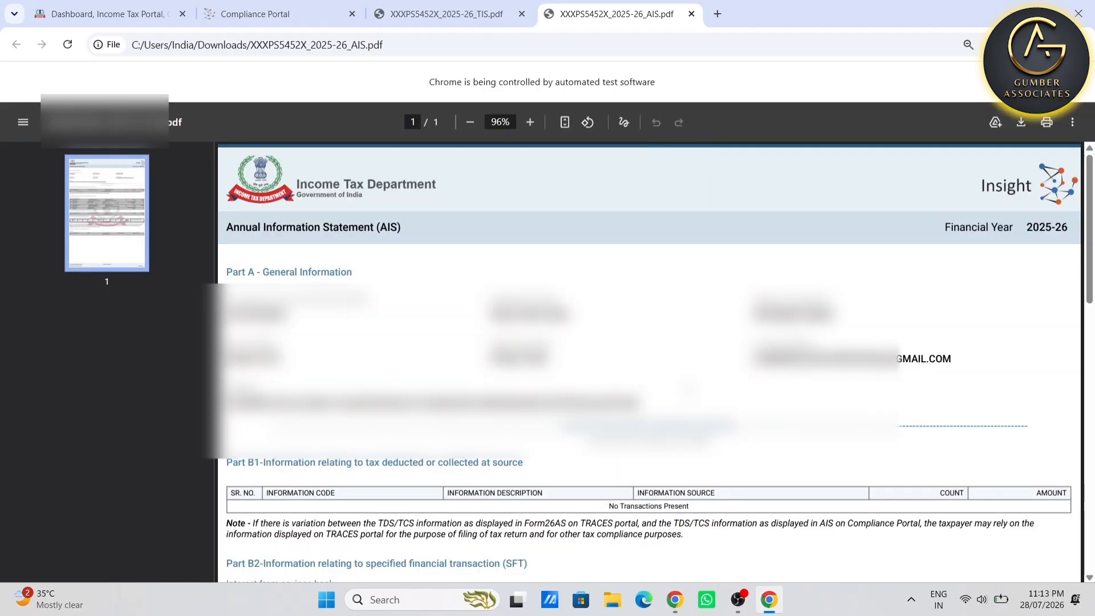
scroll(692, 393, "down", 4)
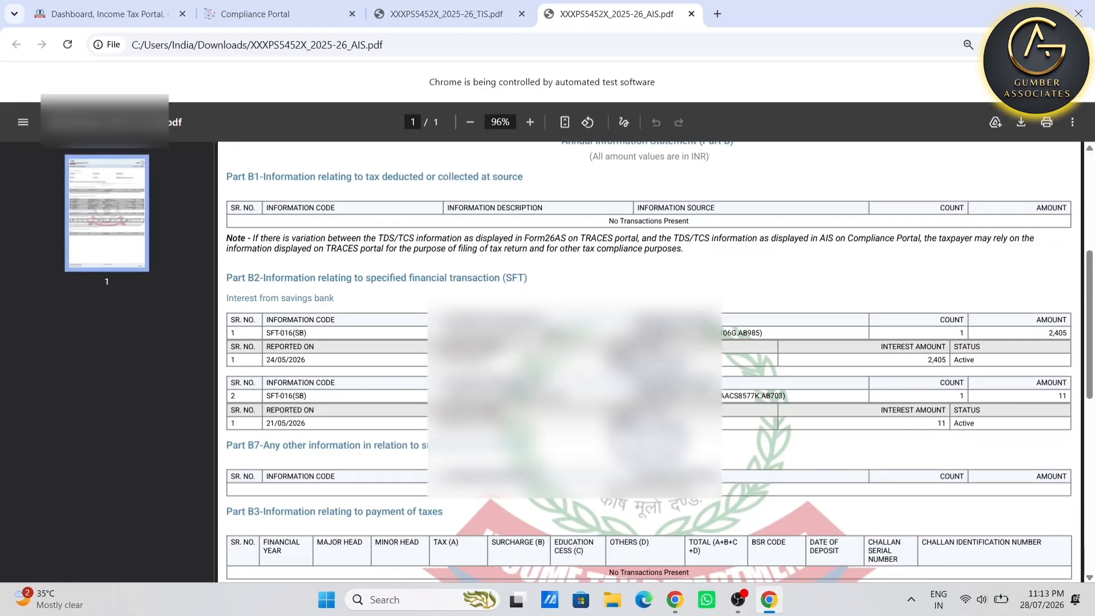
scroll(649, 362, "down", 5)
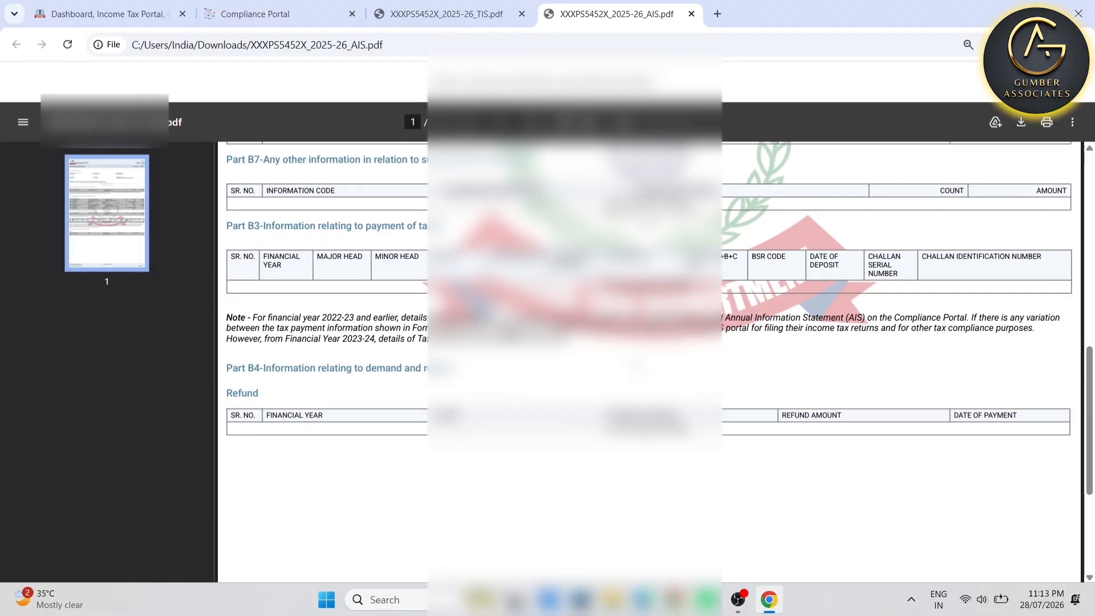
Step: Close the AIS and TIS PDFs and the Compliance Portal to return to the e-Filing dashboard
scroll(649, 362, "up", 10)
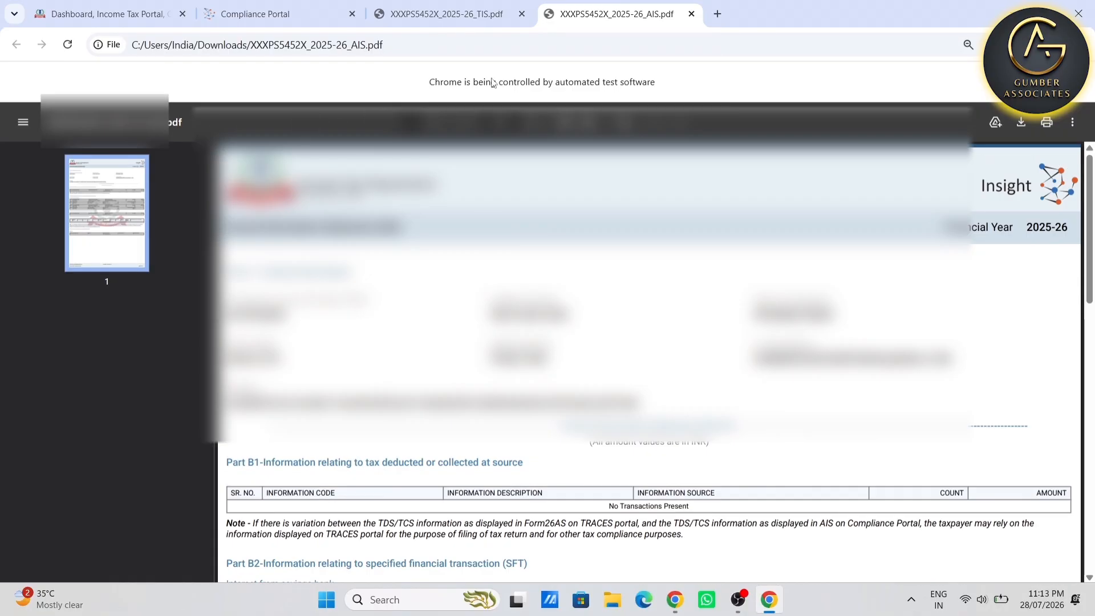
left_click(691, 13)
left_click(521, 14)
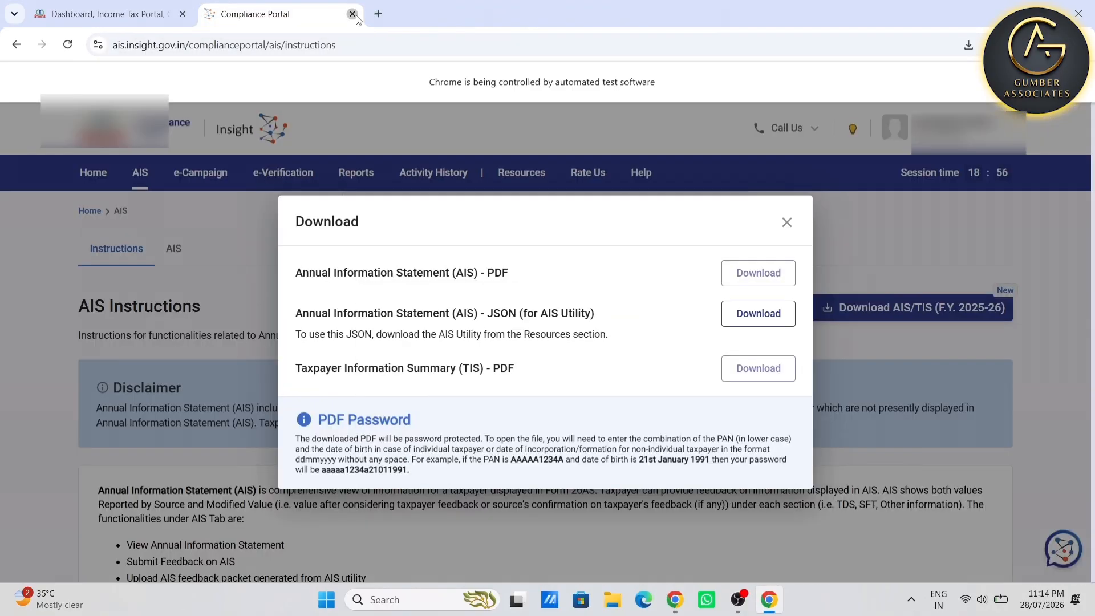
left_click(353, 14)
left_click(607, 143)
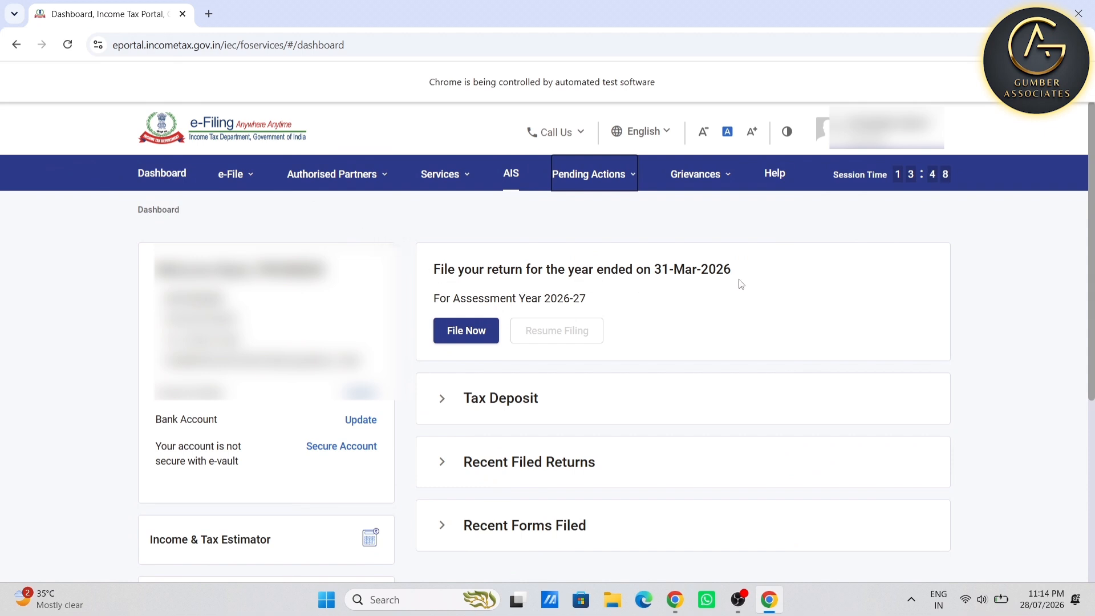
Step: Start a new income tax return filing for assessment year 2026-27 in Online mode with Individual status
left_click(493, 325)
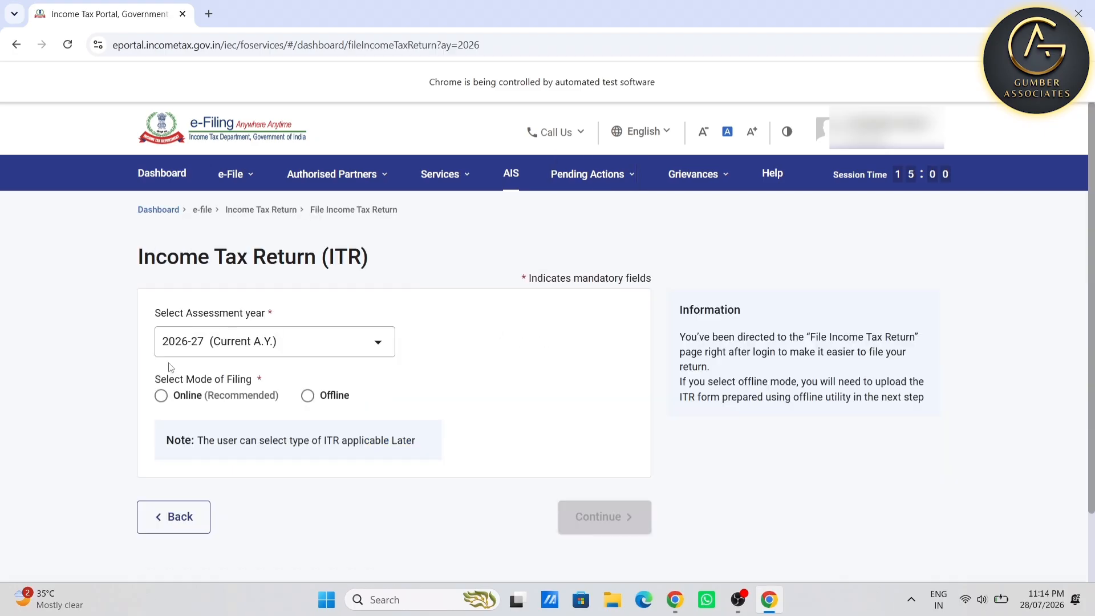
left_click(161, 395)
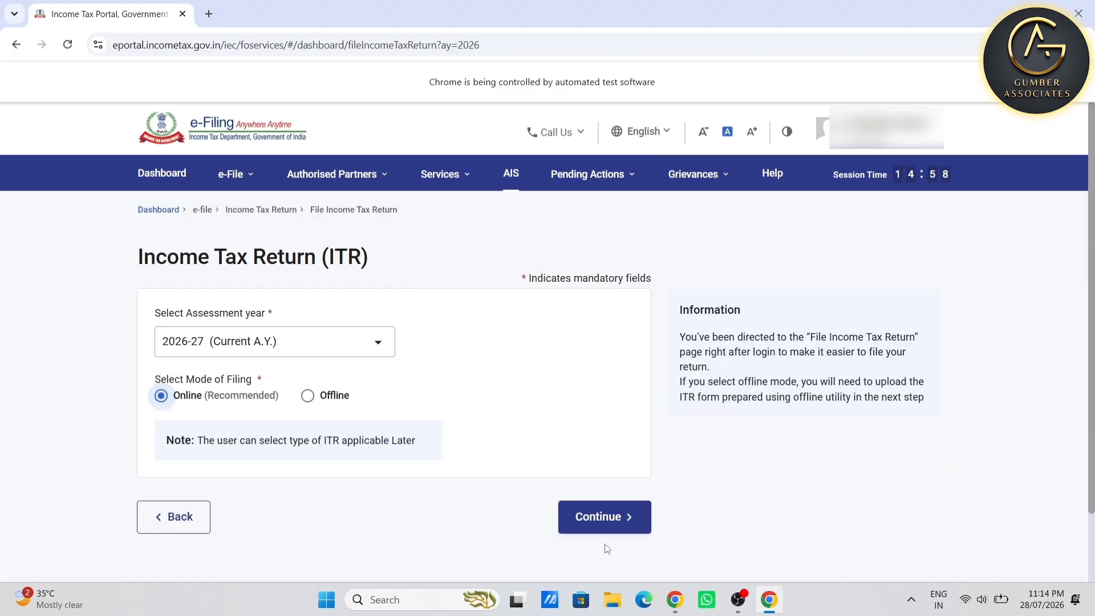
left_click(594, 516)
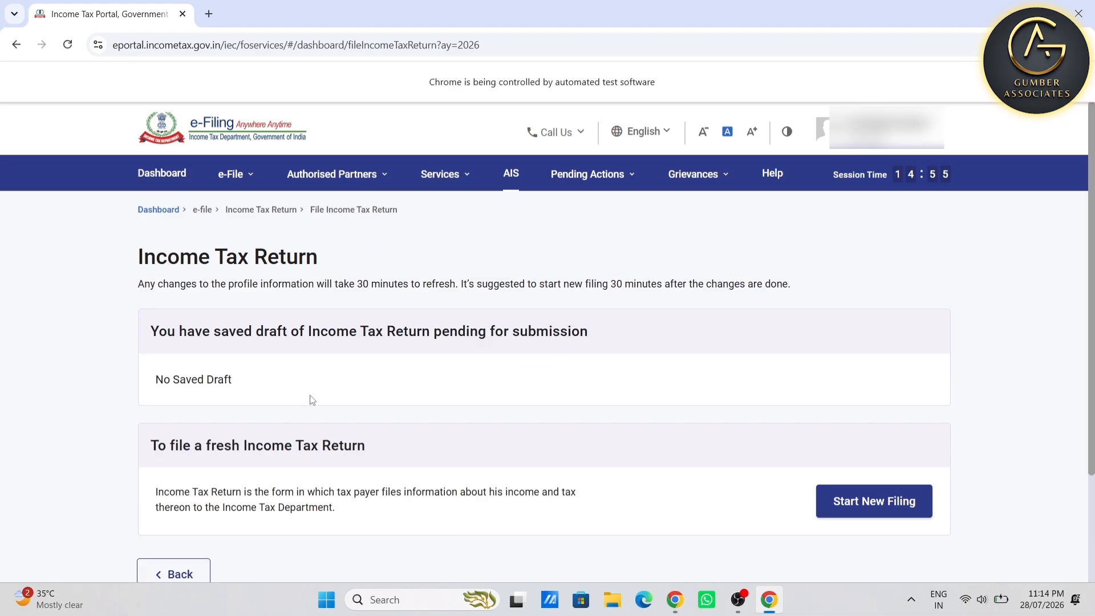
left_click(925, 519)
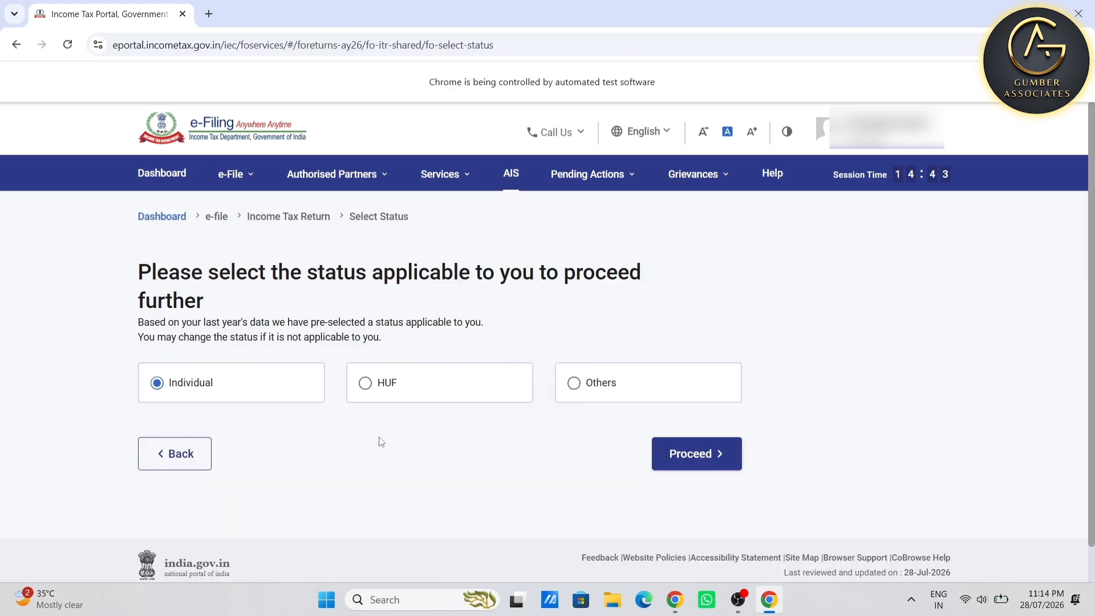
left_click(684, 448)
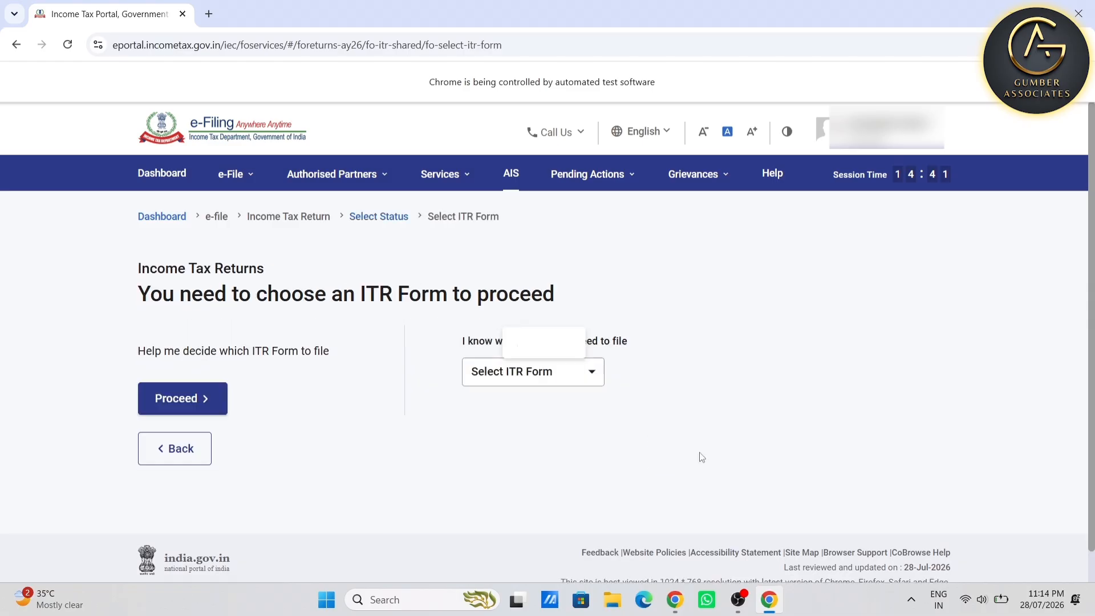
Step: Choose ITR - 1 as the form to file and get started with the return
left_click(552, 375)
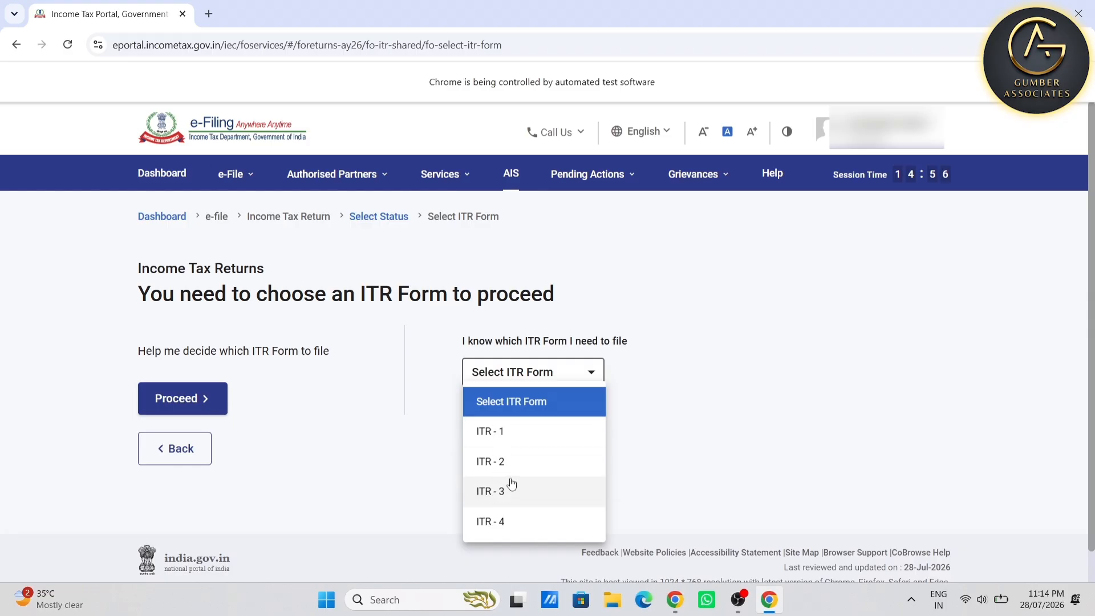
left_click(559, 431)
left_click(560, 530)
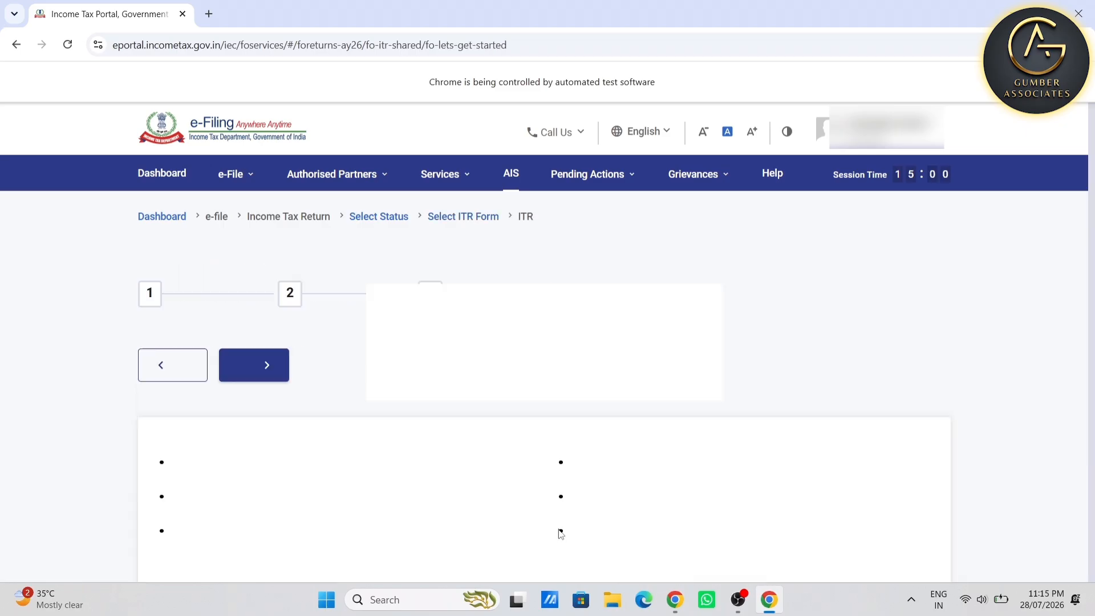
left_click(528, 443)
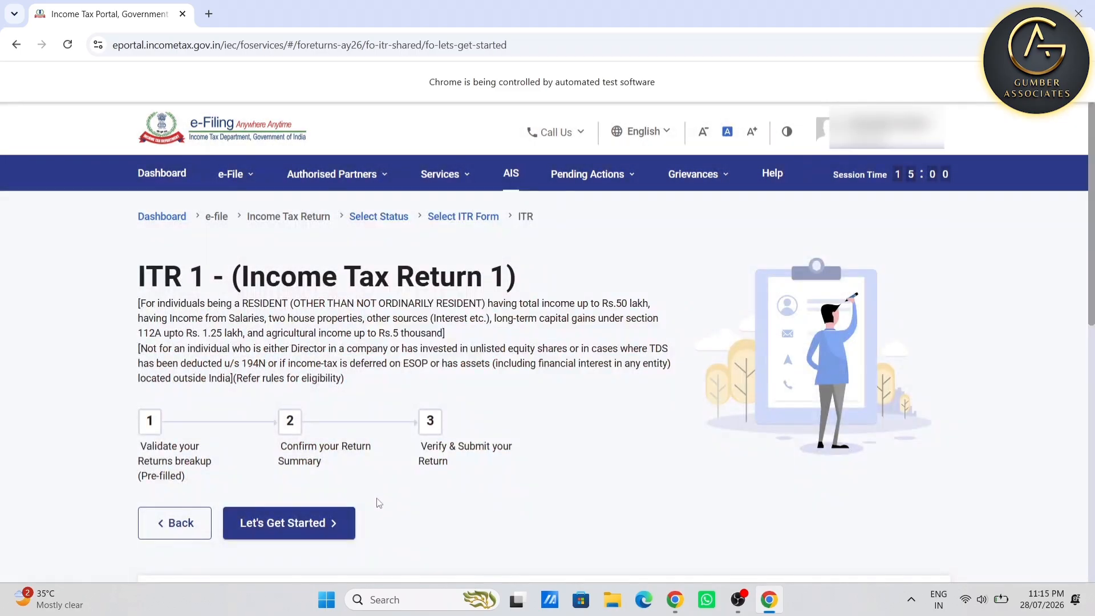
scroll(379, 503, "down", 4)
left_click(314, 287)
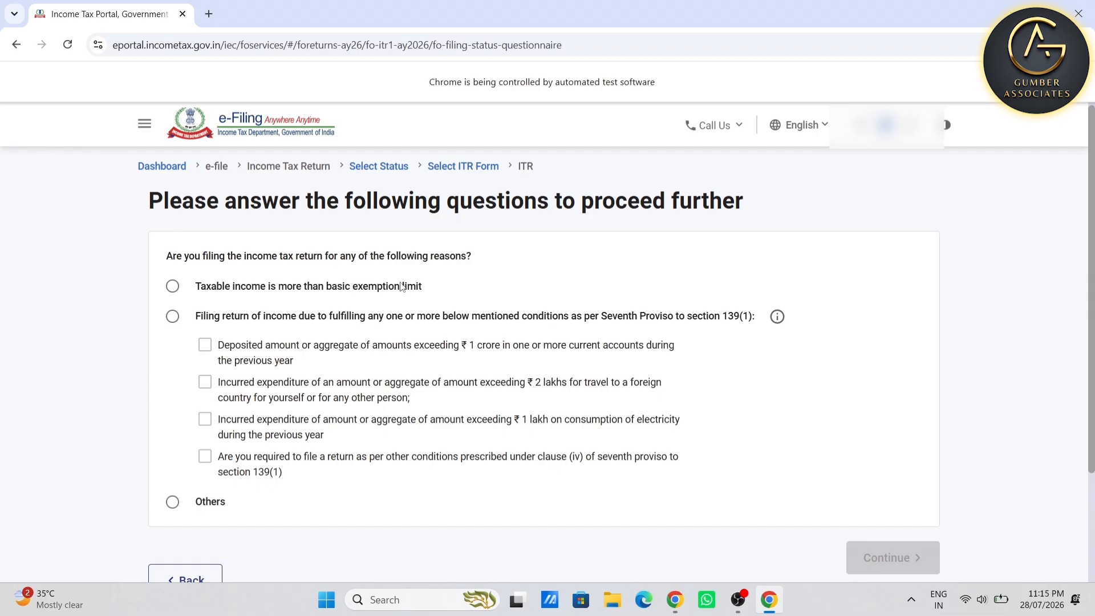
Step: Give Others as the reason for filing the return, continue to the return summary and acknowledge the pre-fill notice
left_click(173, 503)
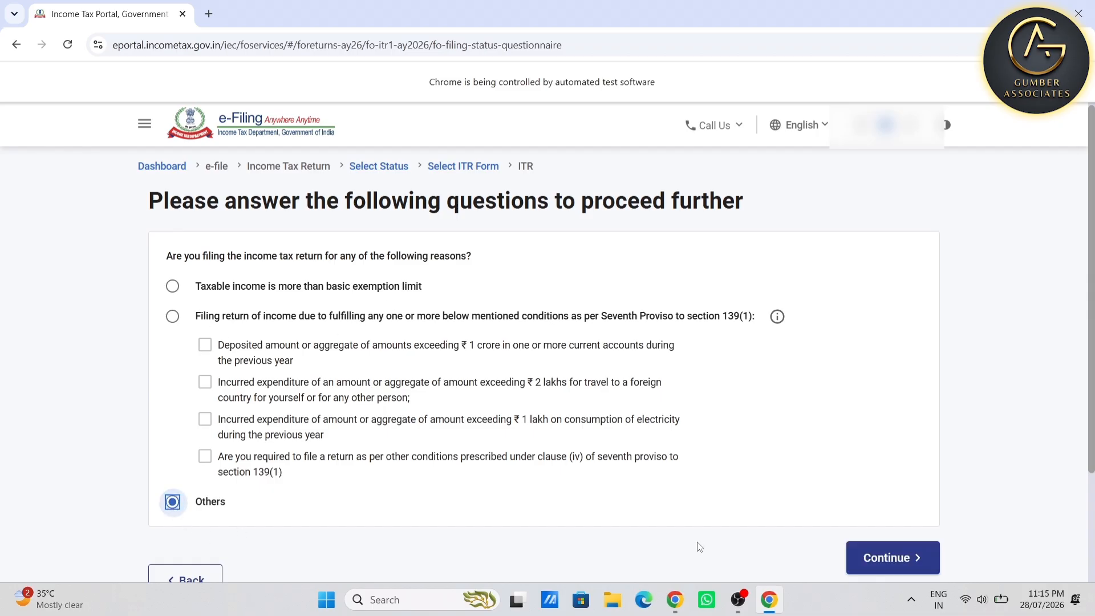
left_click(890, 558)
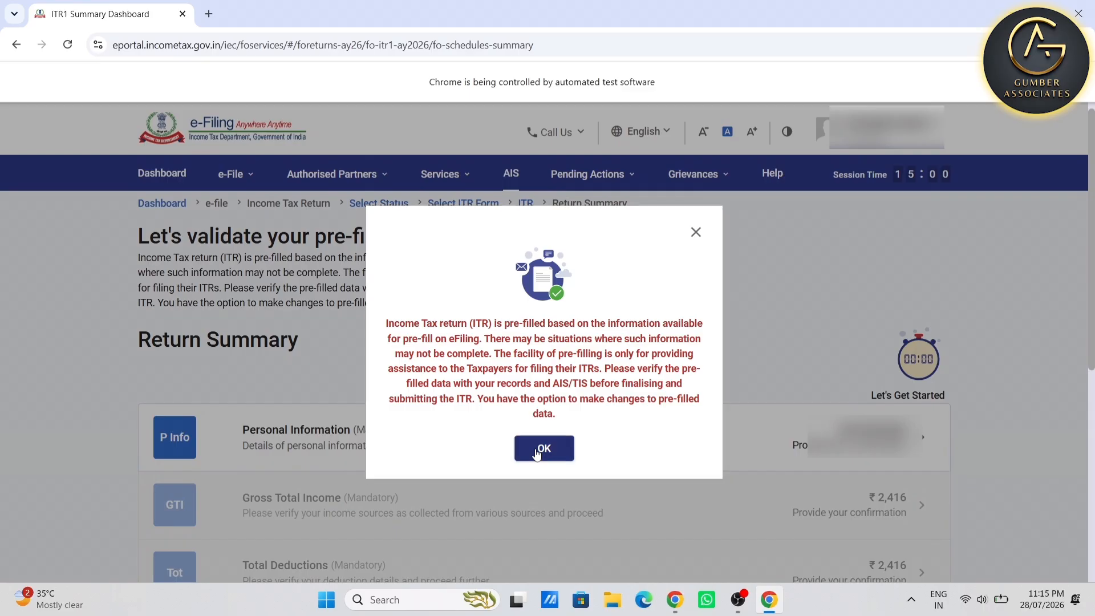
left_click(537, 453)
Step: Open the contact details in Personal Information for editing and check the contact and primary address fields
scroll(312, 429, "down", 2)
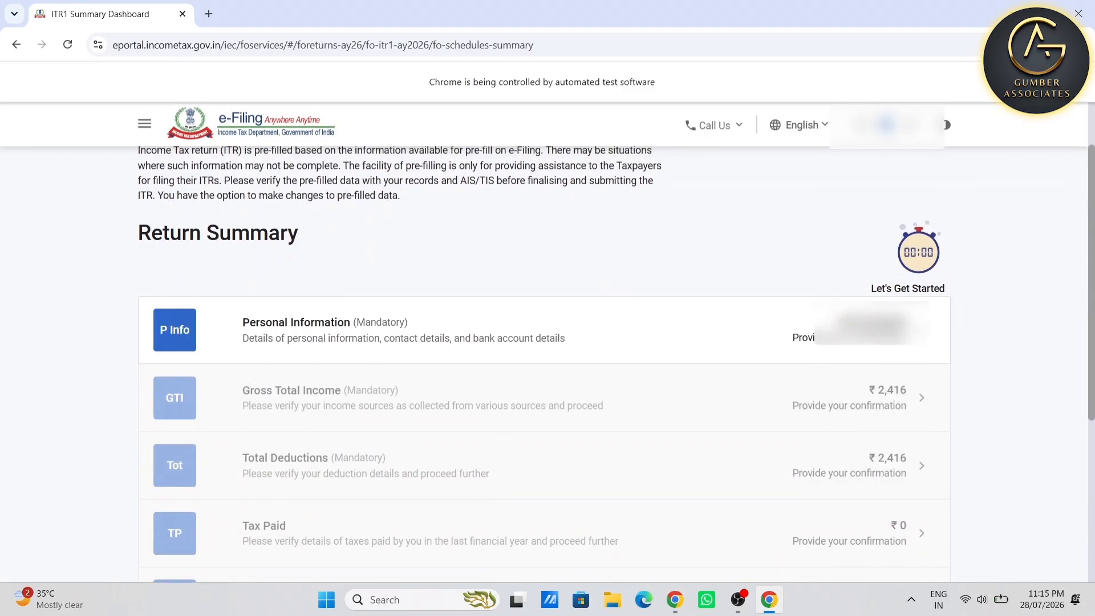
left_click(872, 328)
scroll(277, 307, "down", 1)
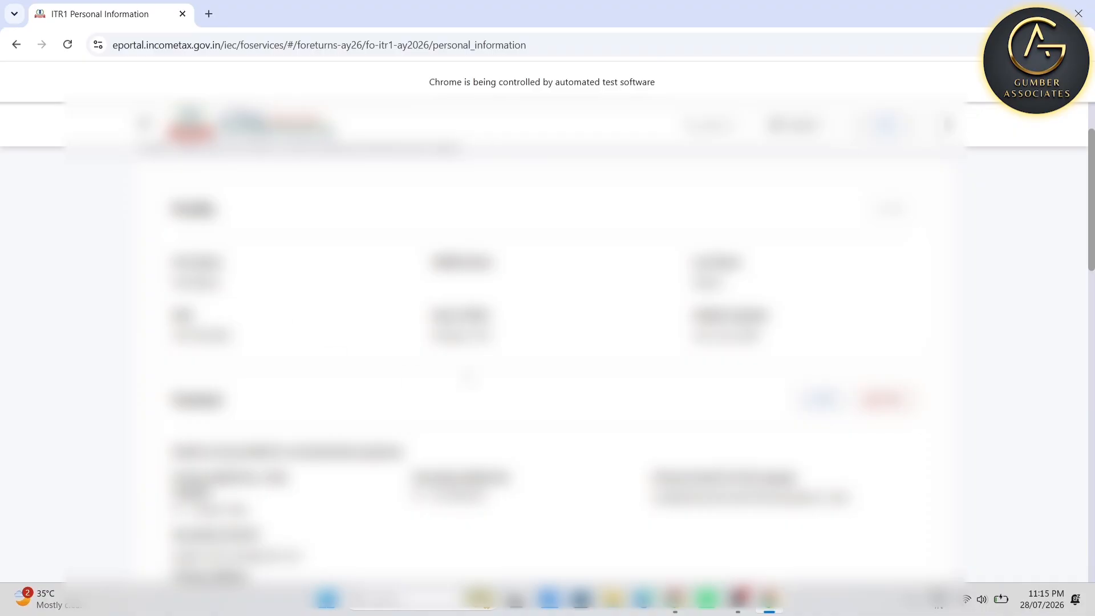
scroll(278, 306, "down", 2)
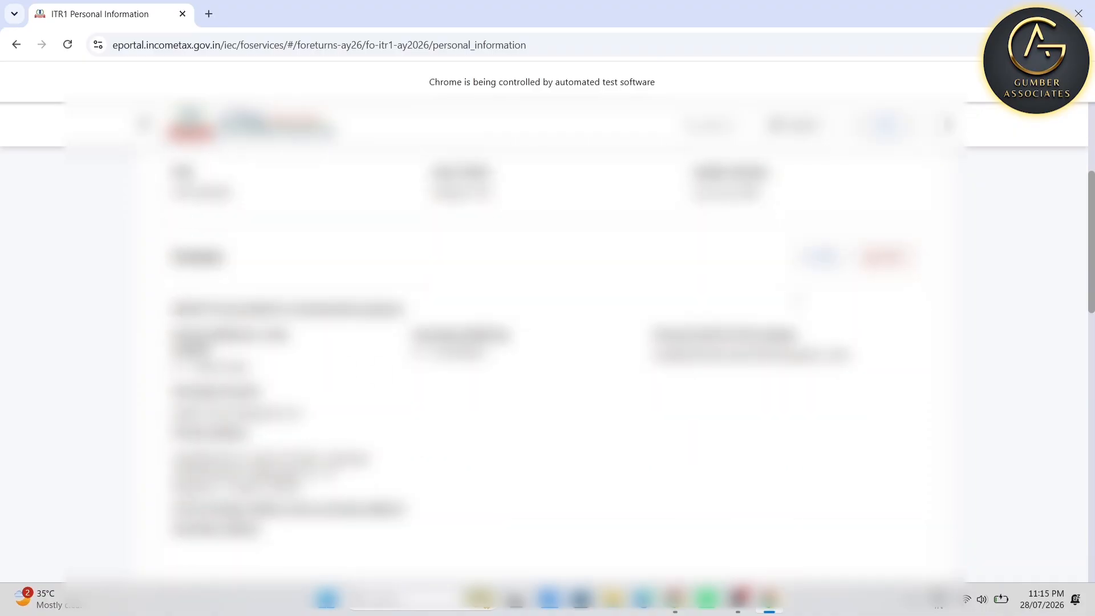
left_click(825, 259)
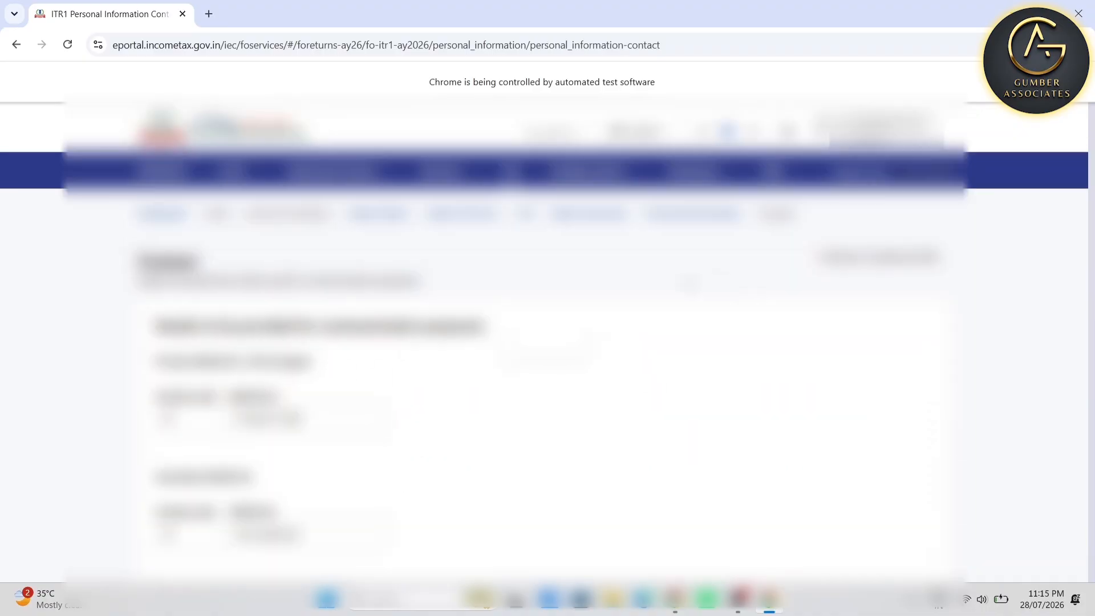
scroll(661, 313, "down", 5)
scroll(547, 342, "down", 7)
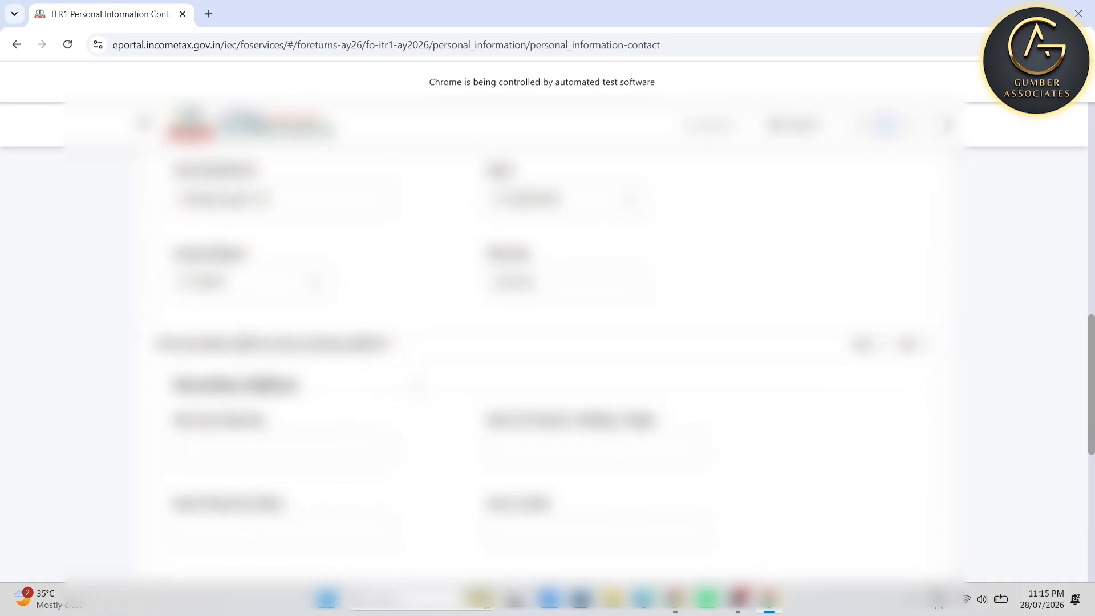
scroll(548, 342, "up", 5)
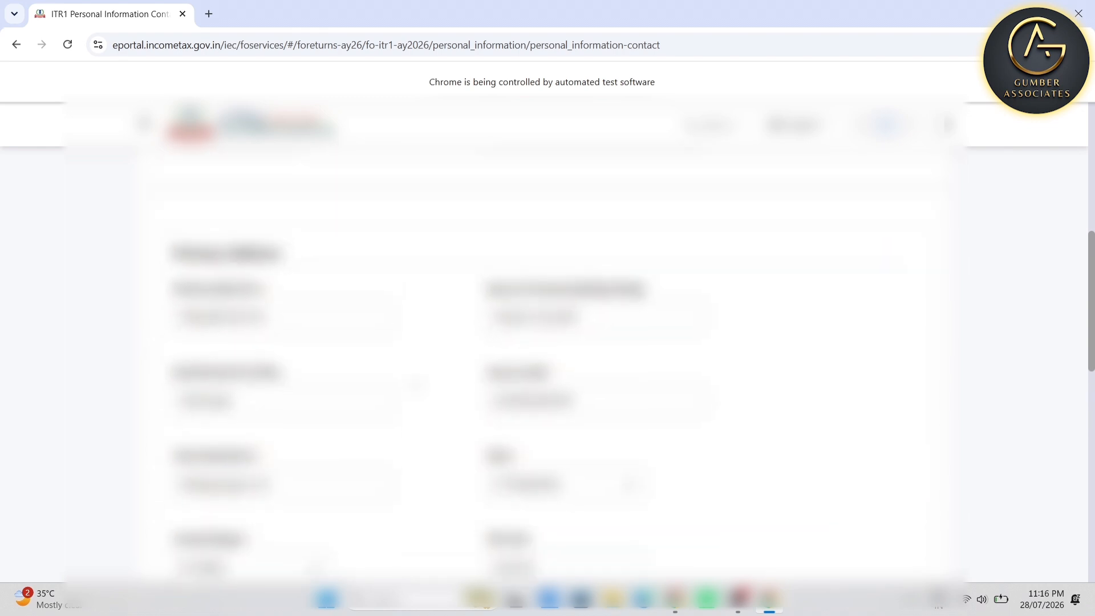
scroll(547, 342, "down", 1)
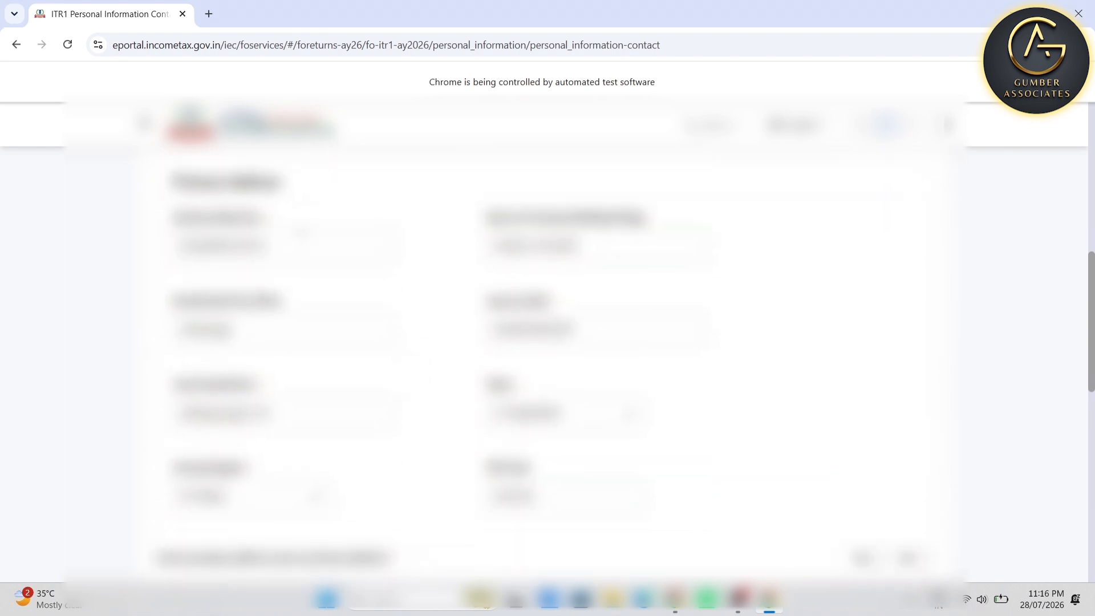
scroll(547, 342, "down", 4)
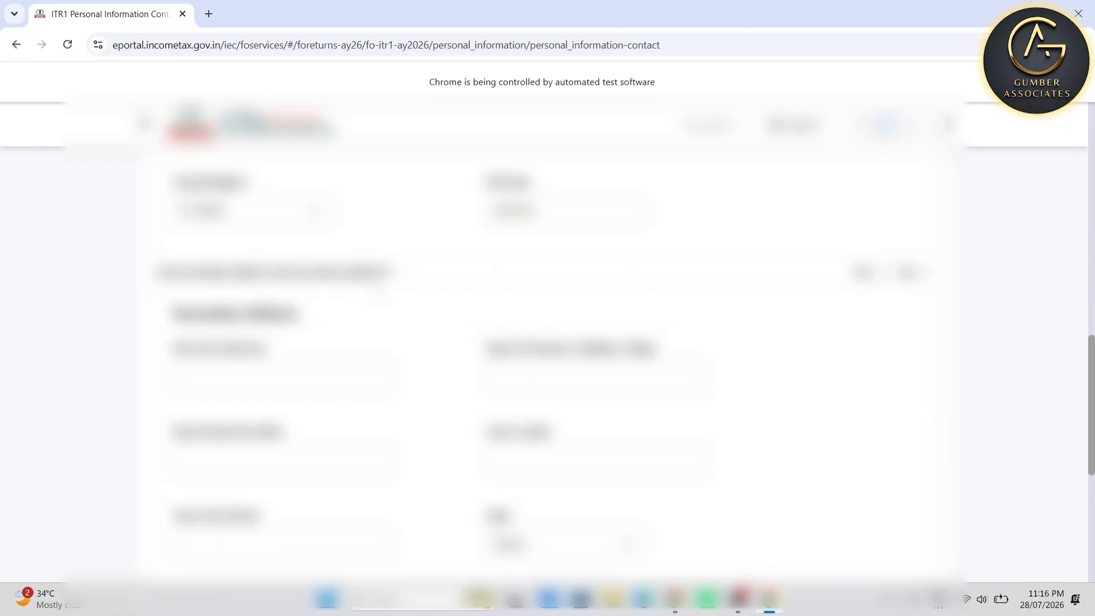
Step: Mark the secondary address as the same as the primary address and save the contact details
left_click(882, 273)
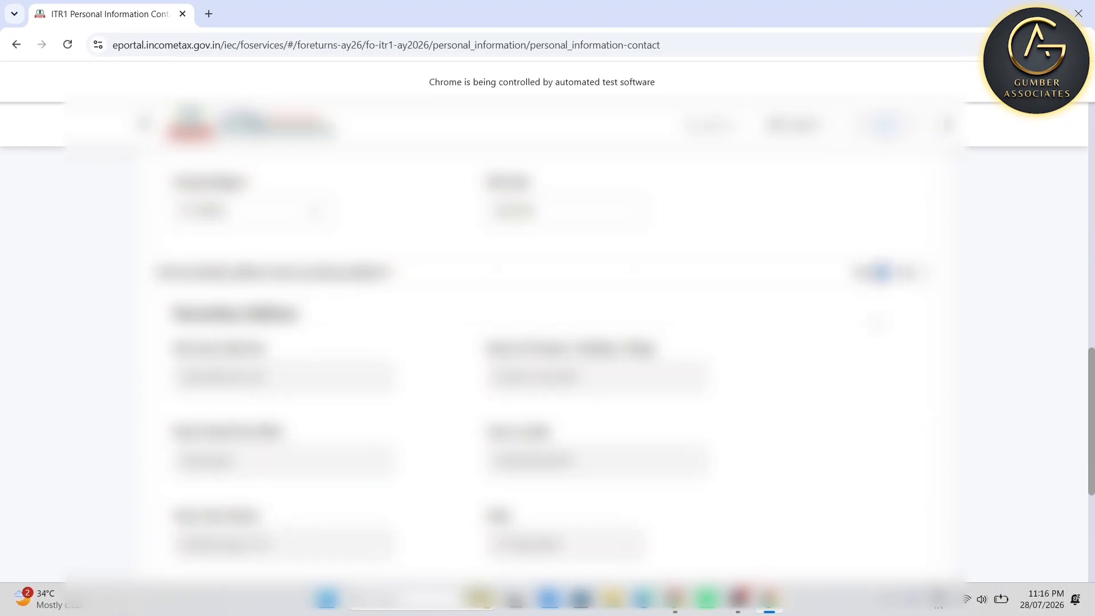
scroll(547, 359, "down", 5)
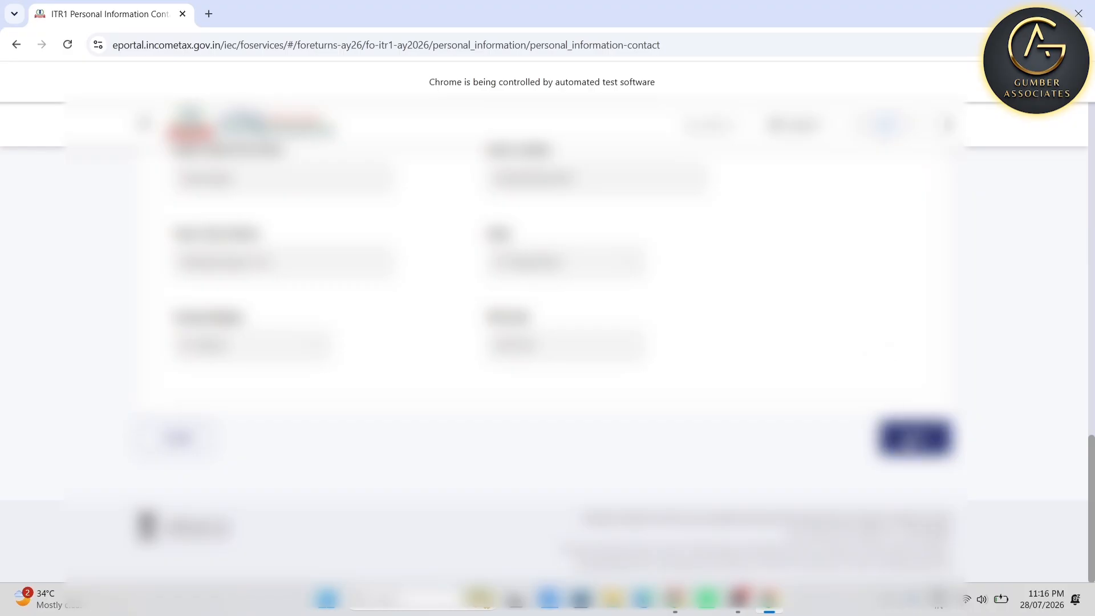
left_click(912, 437)
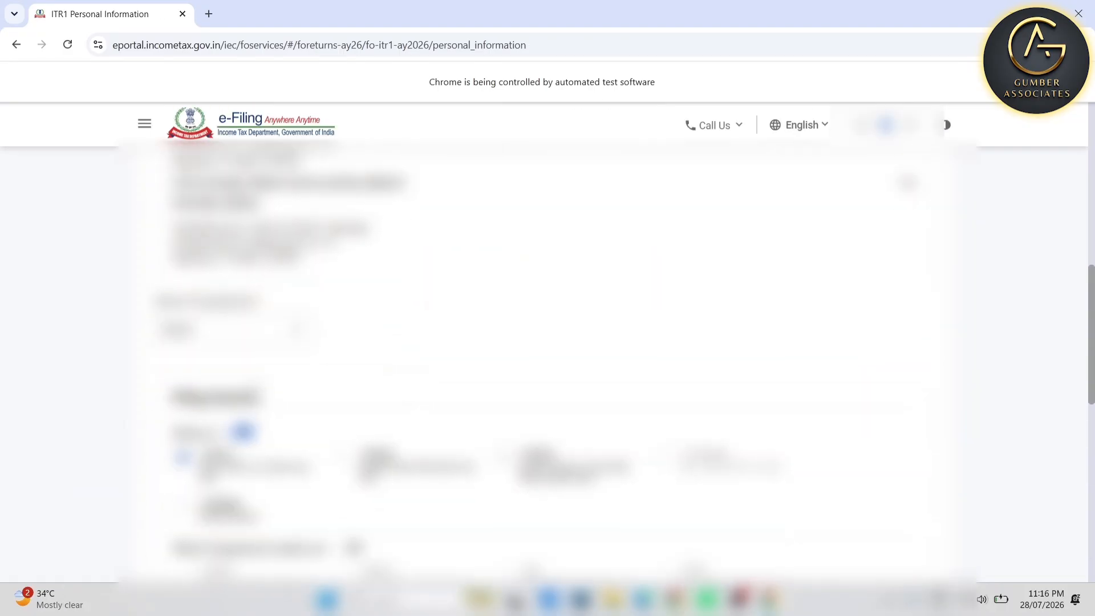
Step: Set the nature of employment to Others and check the filing section, tax regime and representative assessee answers
left_click(223, 341)
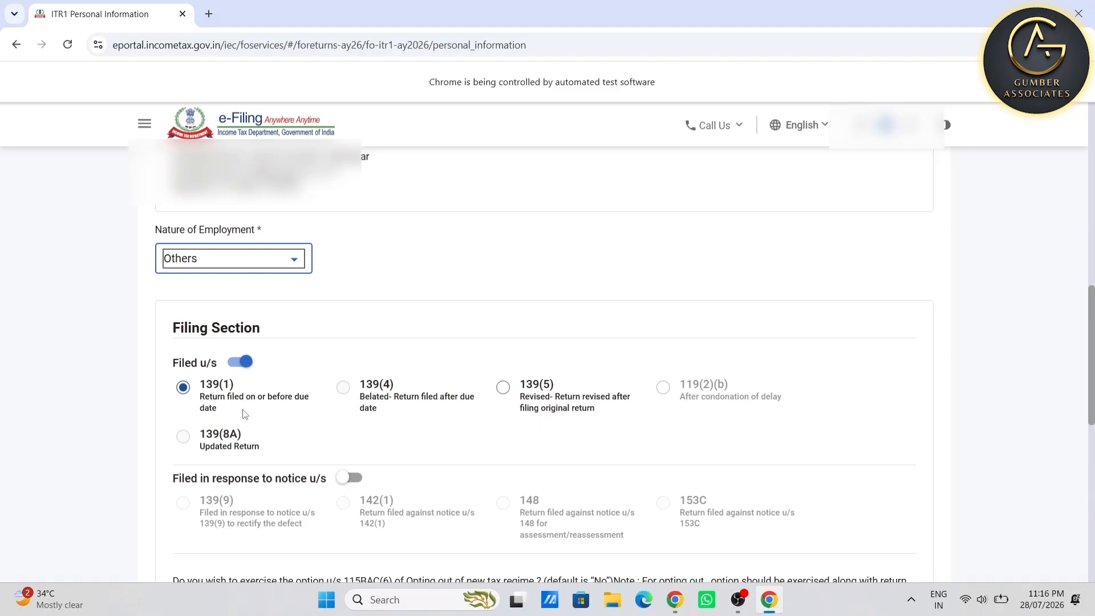
scroll(245, 413, "down", 6)
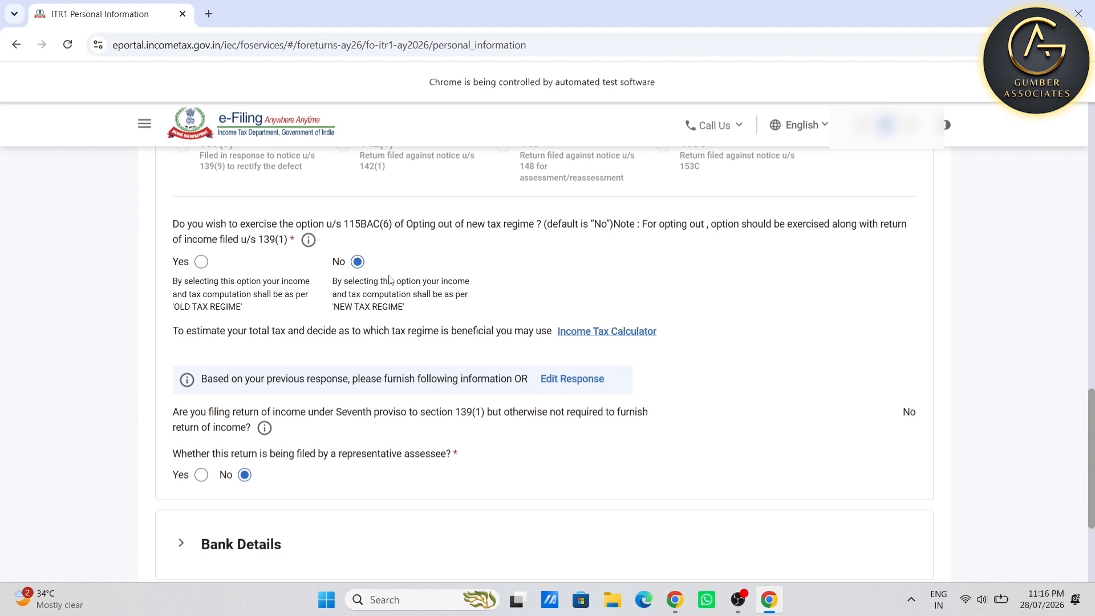
scroll(390, 280, "down", 1)
scroll(322, 331, "down", 1)
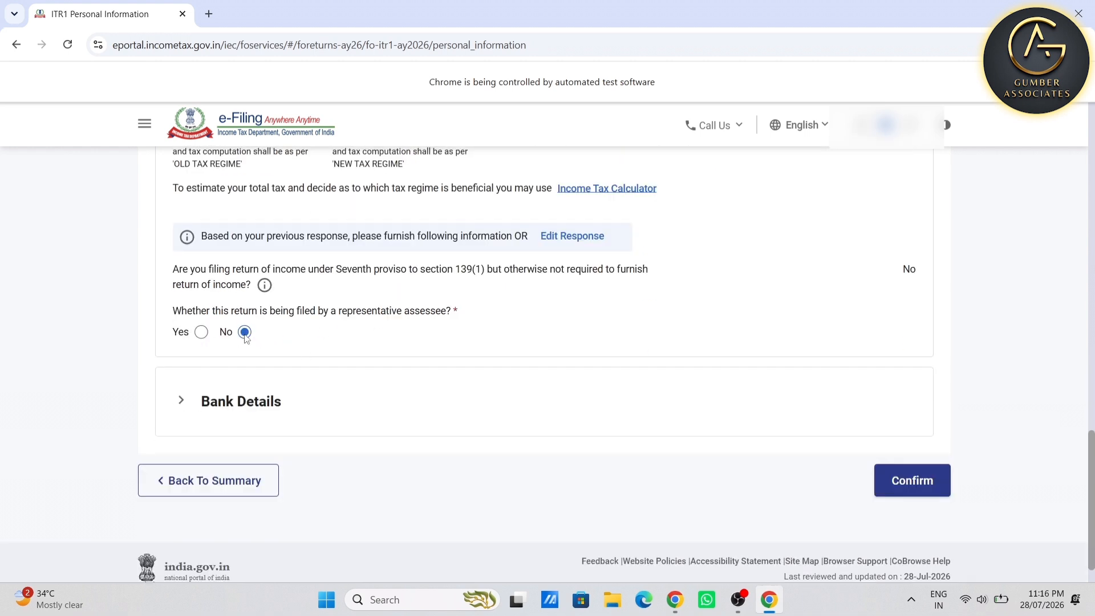
Step: Expand Bank Details to check the account nominated for refund, and confirm the Personal Information section
left_click(384, 388)
scroll(365, 390, "down", 4)
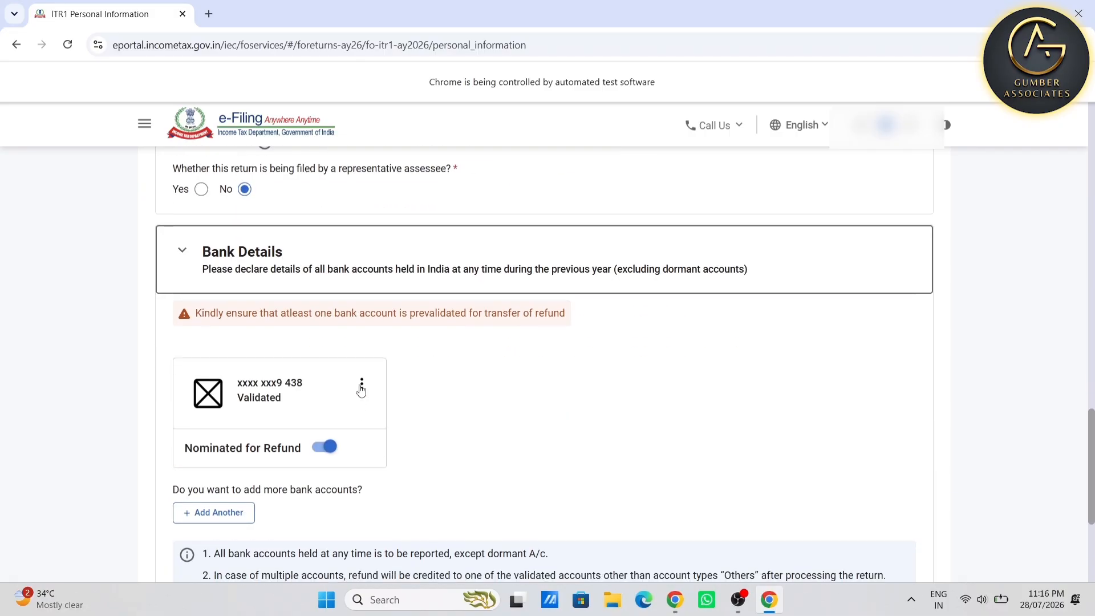
left_click(912, 534)
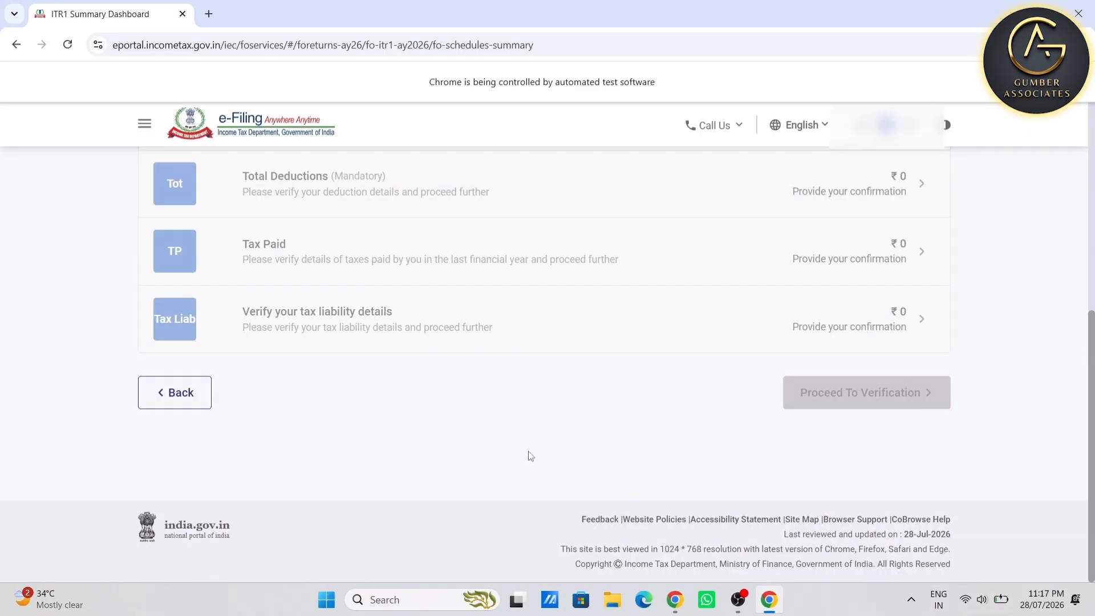
Step: Open Gross Total Income, review Income From Salary and expand the details of income from house property
scroll(399, 342, "down", 3)
left_click(335, 283)
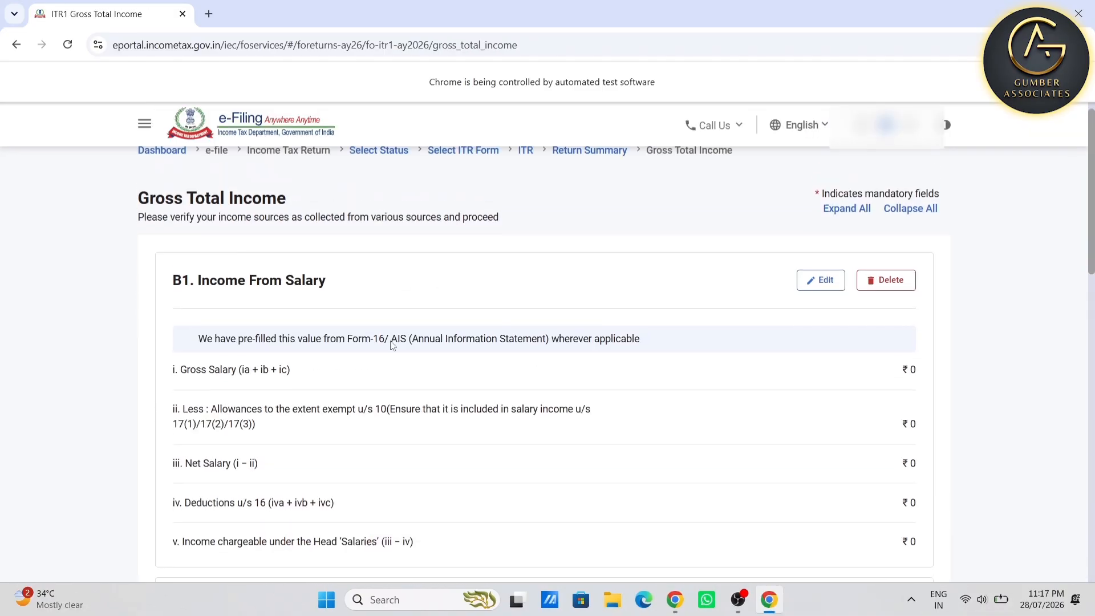
scroll(467, 351, "down", 2)
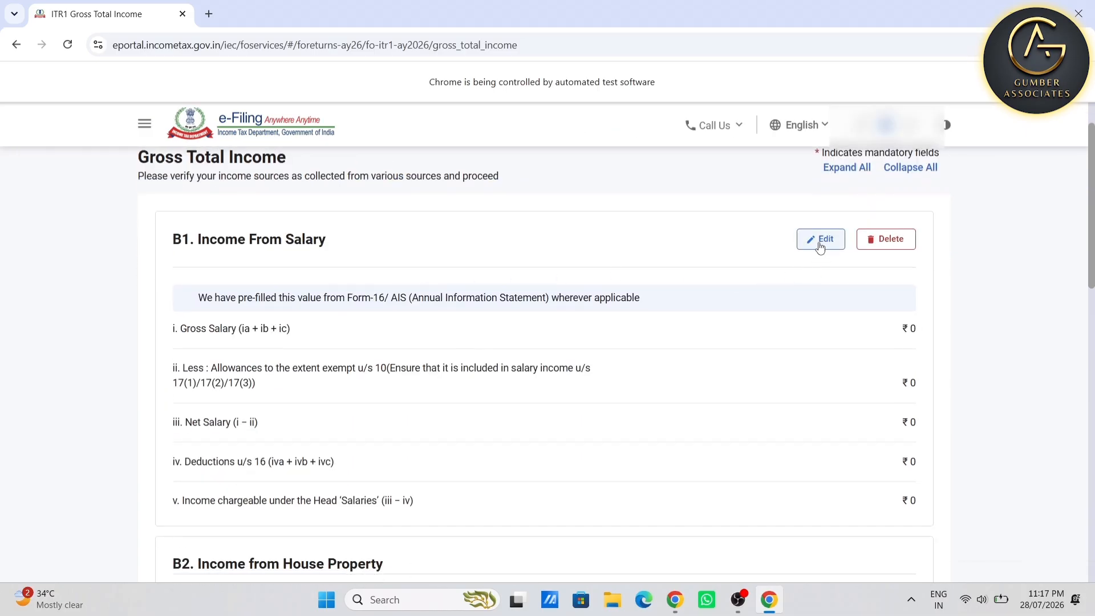
scroll(821, 281, "down", 4)
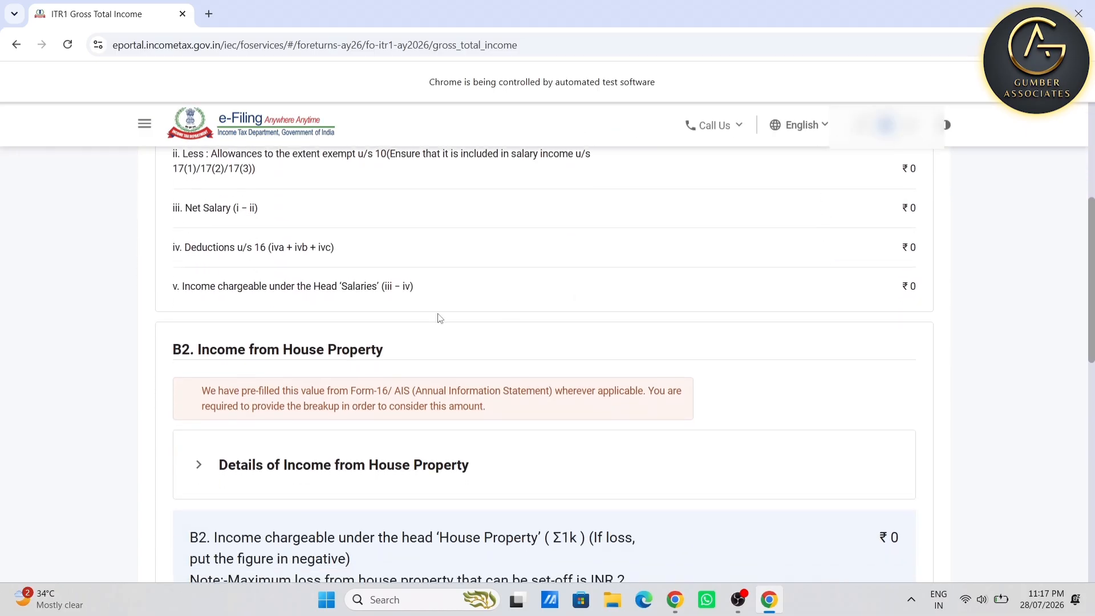
scroll(370, 406, "down", 4)
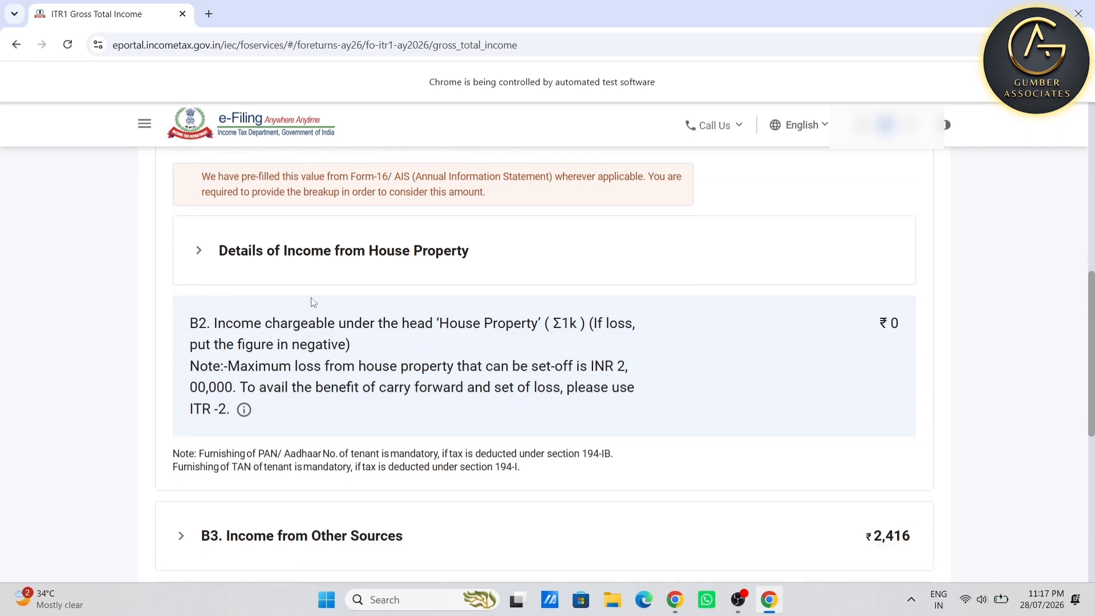
left_click(317, 254)
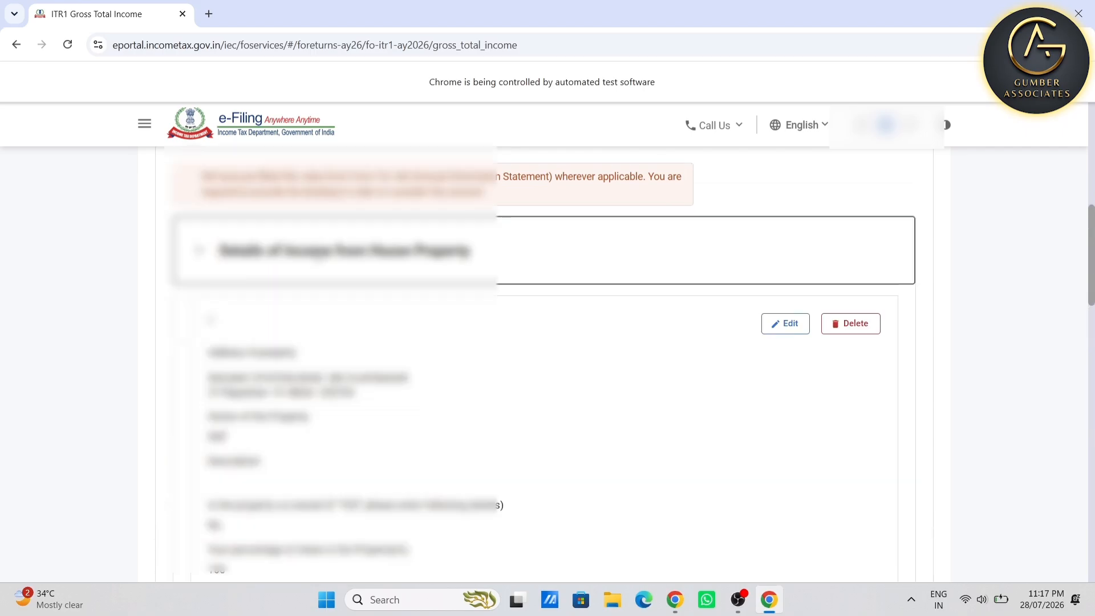
Step: Review the pre-filled house property record, from the property address and ownership share through to the income from house property
scroll(359, 299, "down", 1)
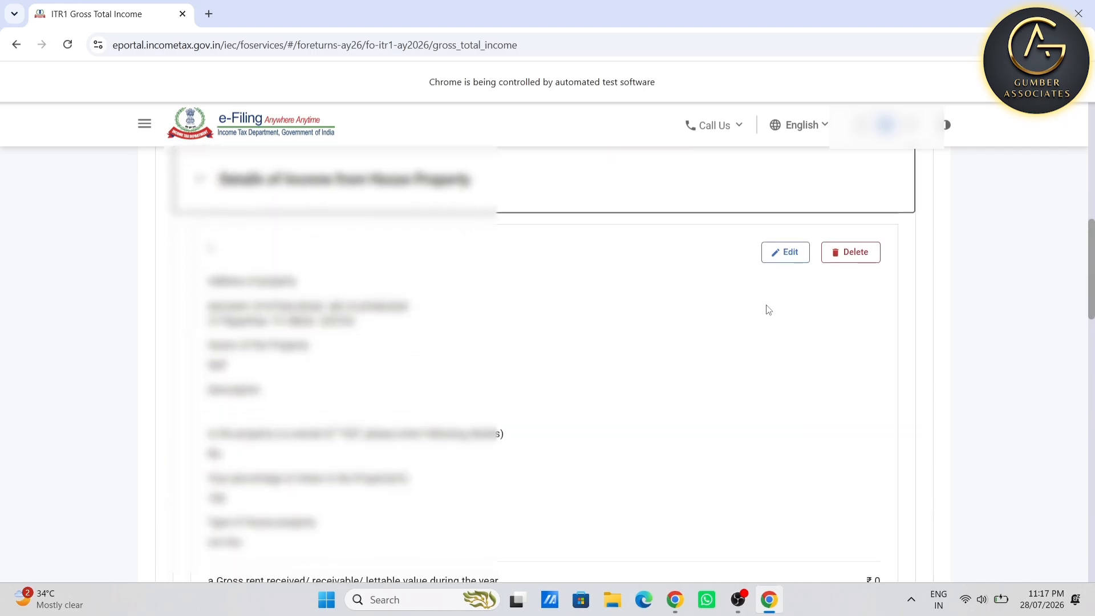
scroll(324, 328, "down", 3)
scroll(324, 328, "up", 2)
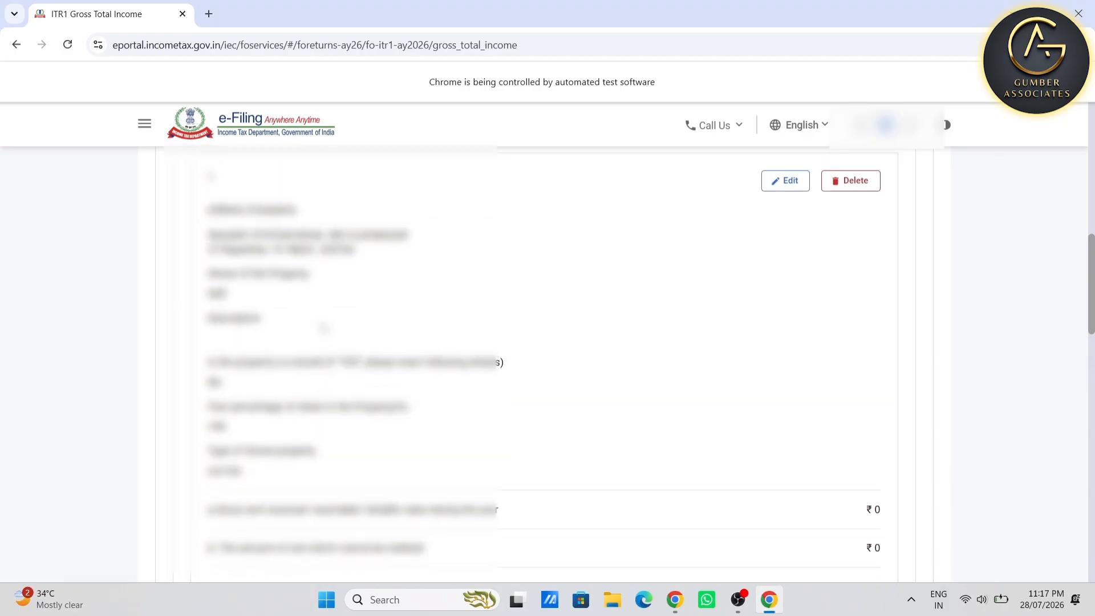
scroll(324, 328, "down", 10)
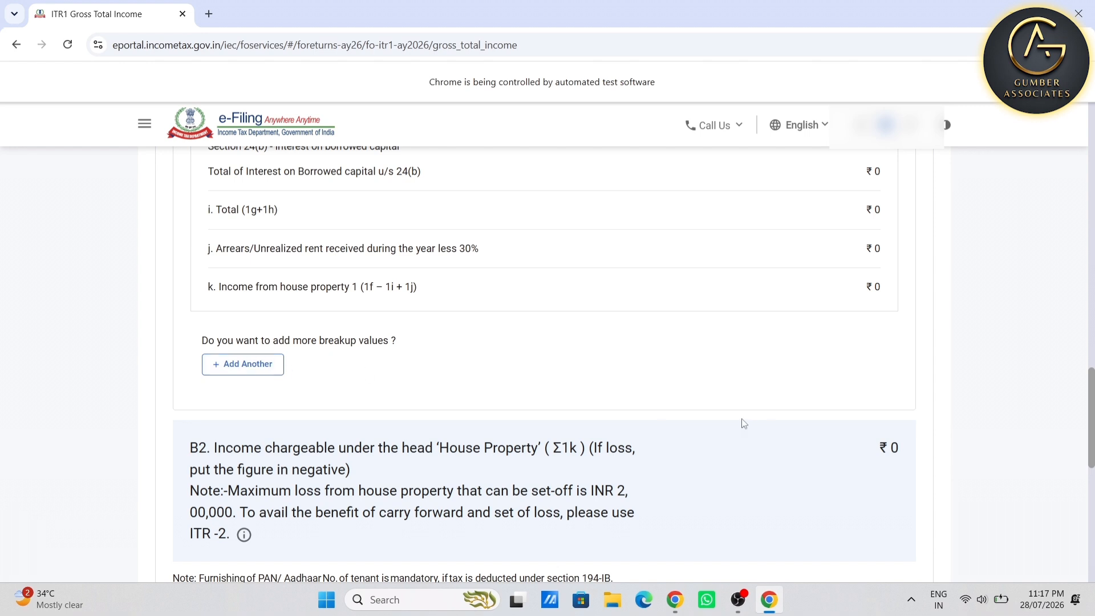
Step: Open an additional blank house property entry and examine its address, owner, co-ownership and Type of House property options
left_click(263, 368)
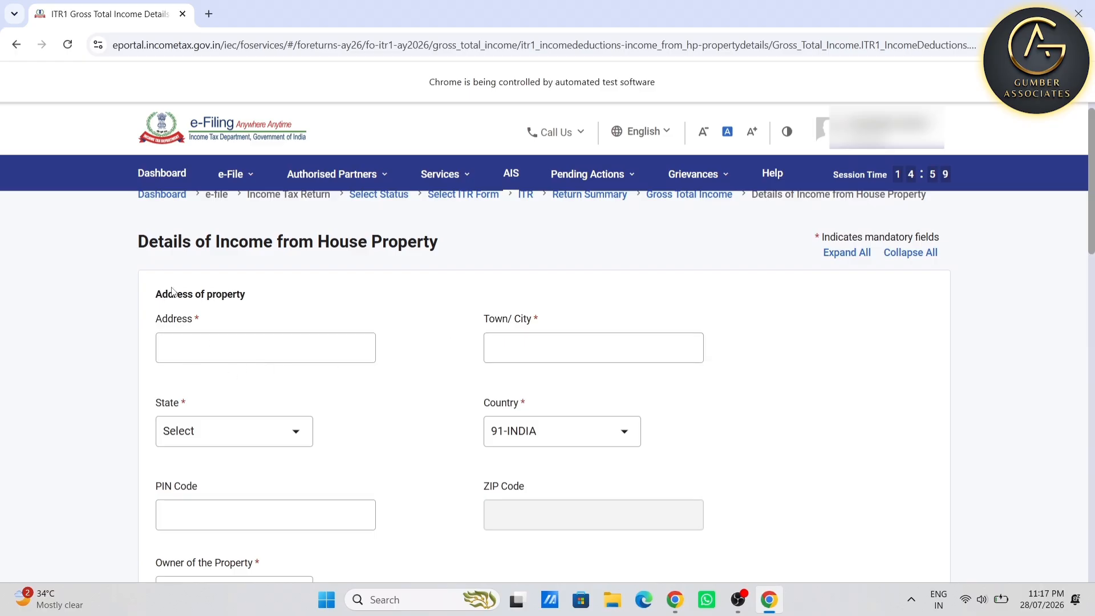
scroll(376, 342, "down", 9)
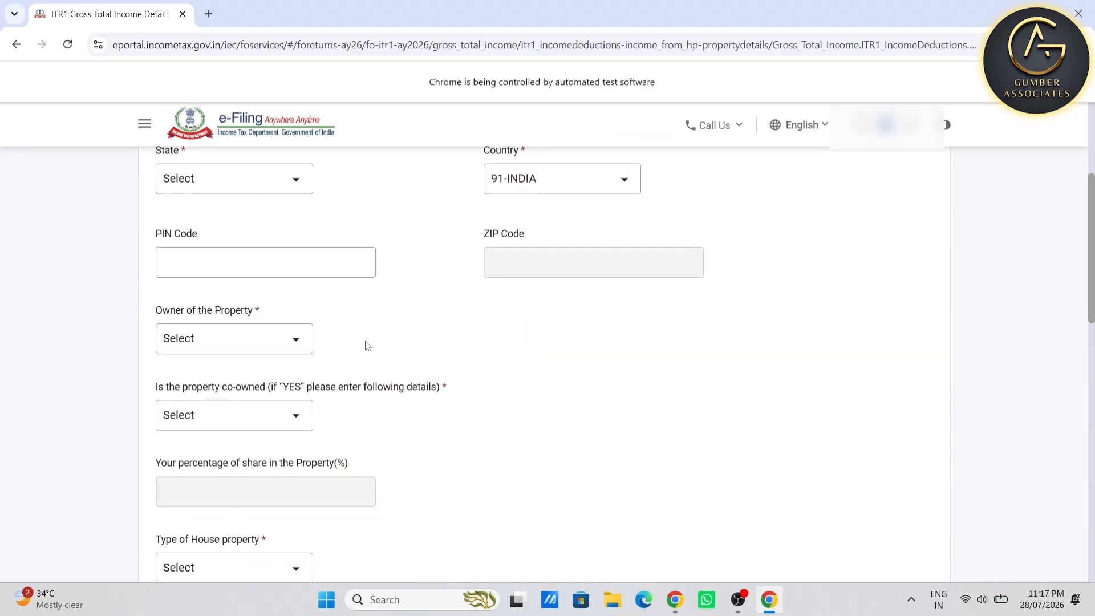
scroll(289, 274, "up", 8)
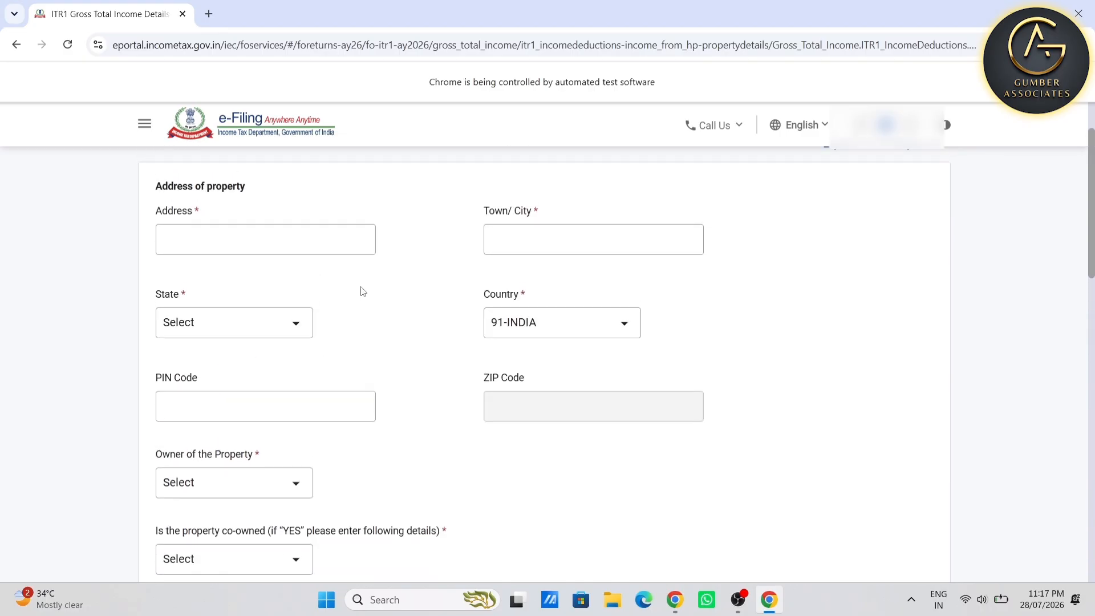
scroll(383, 357, "down", 3)
left_click(290, 350)
left_click(289, 346)
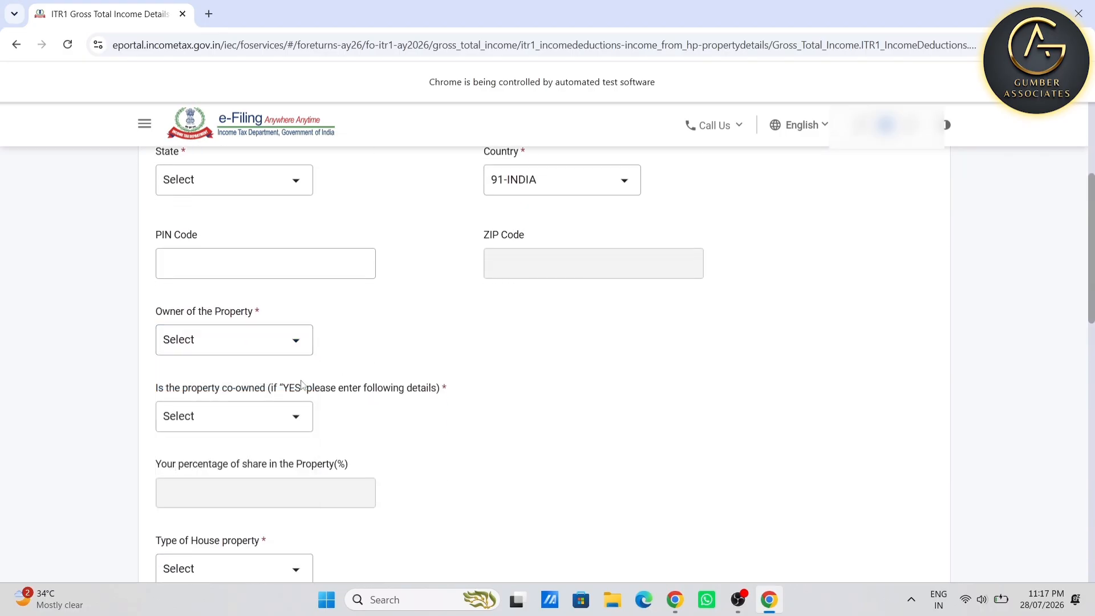
scroll(279, 356, "down", 1)
left_click(287, 359)
left_click(287, 359)
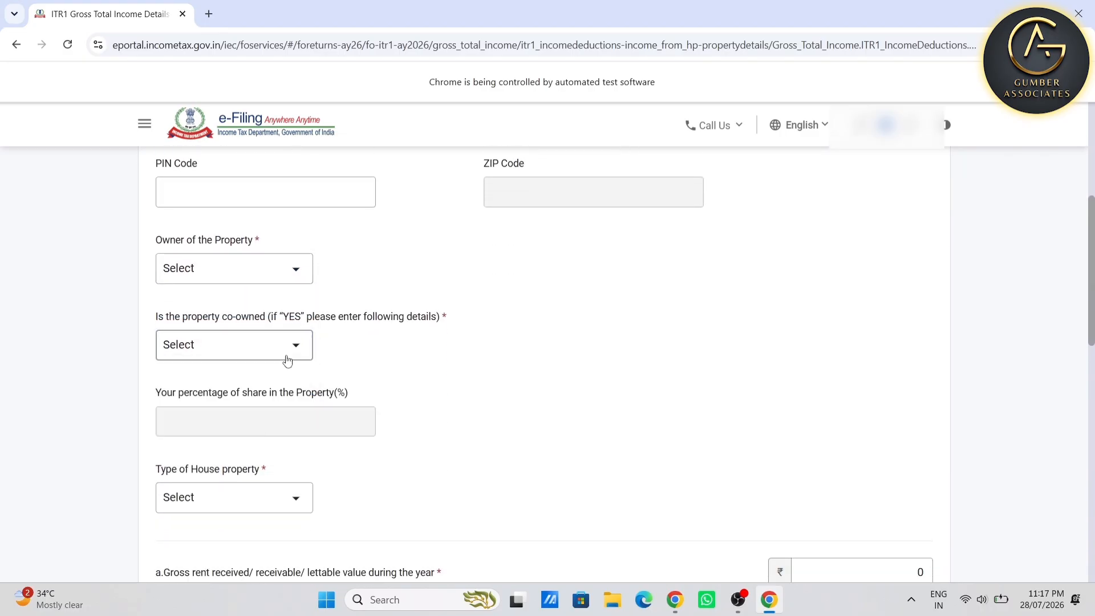
scroll(287, 359, "down", 2)
left_click(287, 361)
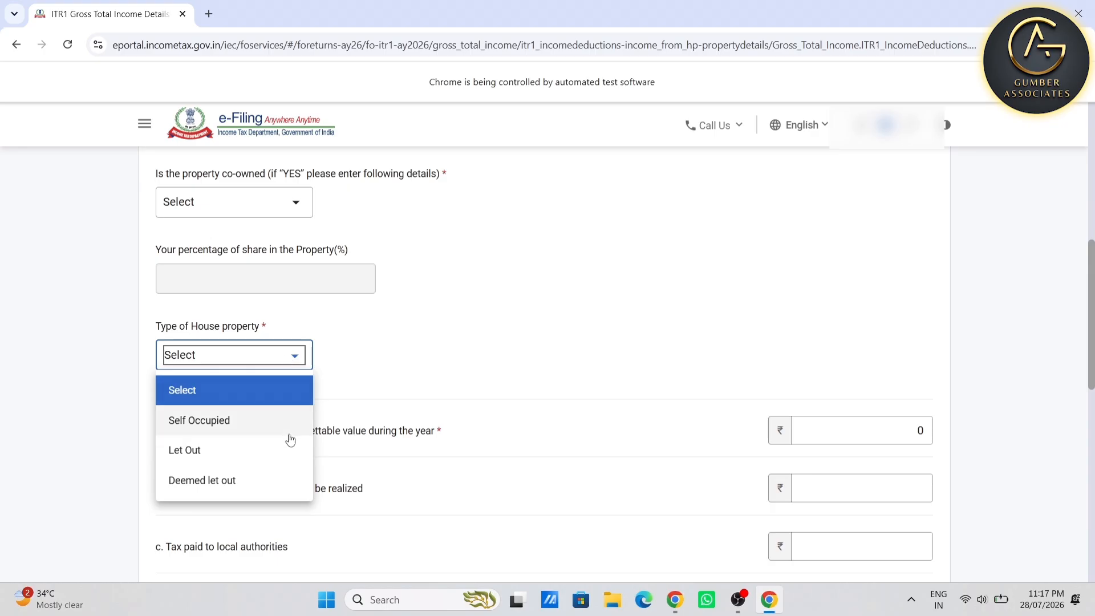
left_click(496, 358)
Step: Look through the blank entry's rent, local tax and Section 24(b) interest fields, and return to Gross Total Income without saving
scroll(313, 318, "down", 2)
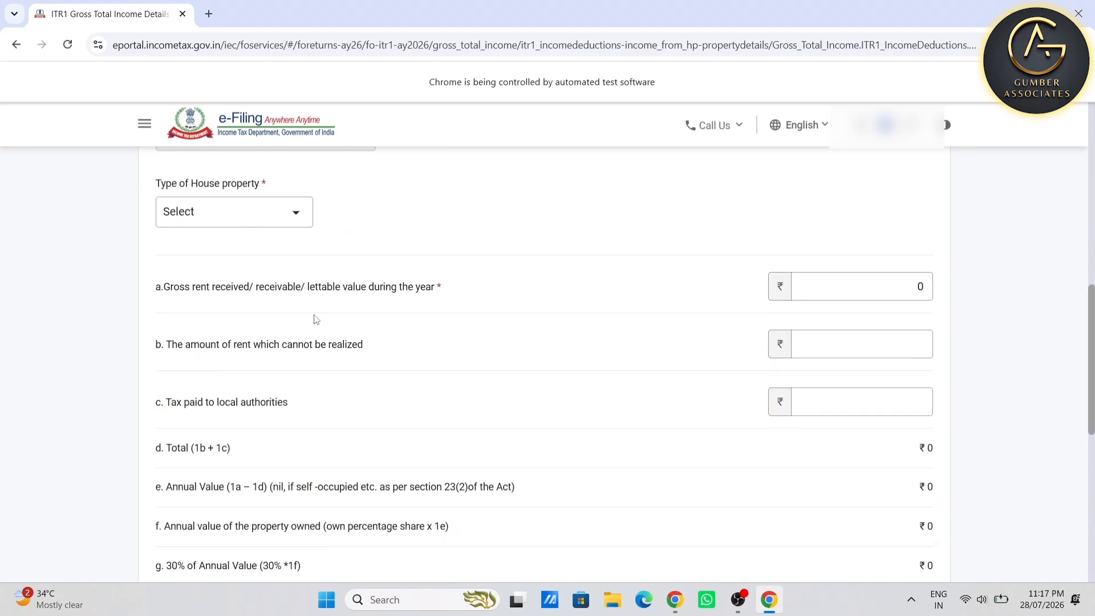
left_click(884, 291)
scroll(884, 291, "down", 9)
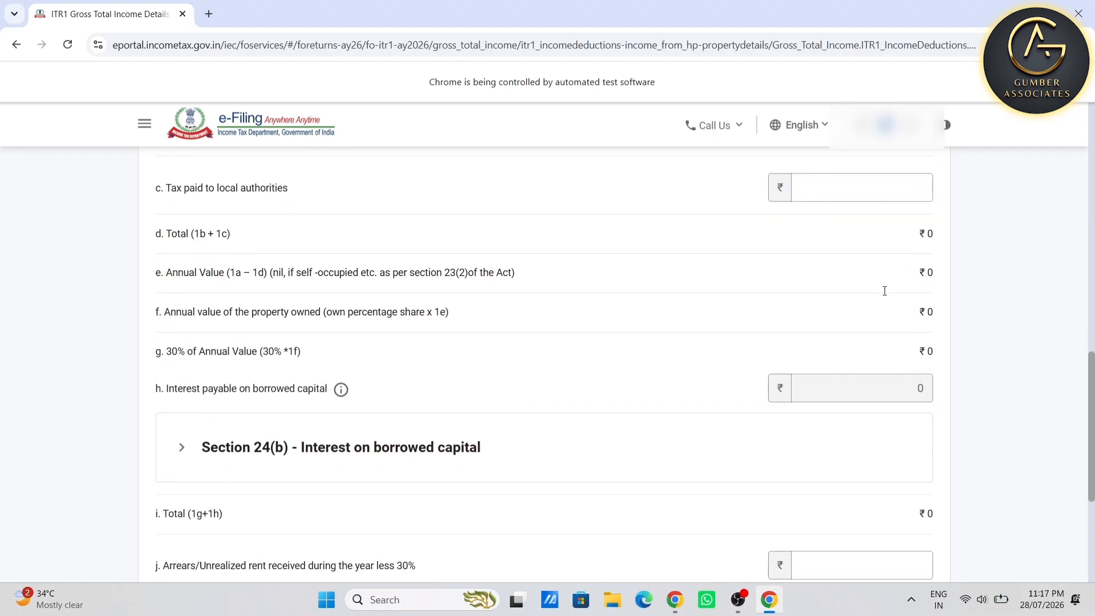
left_click(201, 435)
scroll(228, 433, "down", 9)
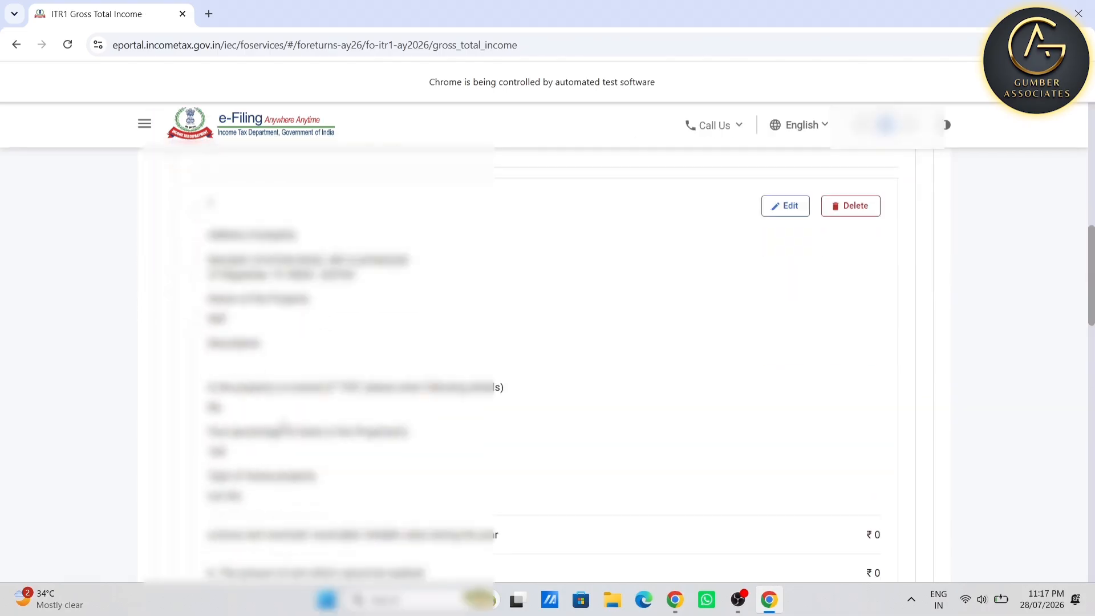
Step: Edit the existing let-out house property record and set the gross rent received during the year to 120000
scroll(308, 429, "up", 3)
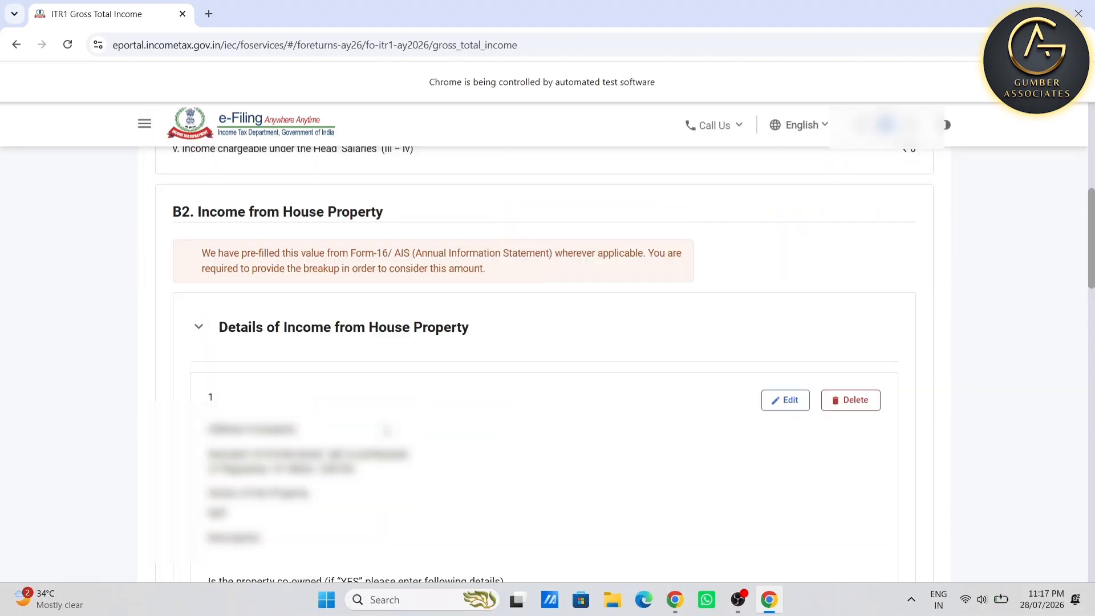
left_click(785, 399)
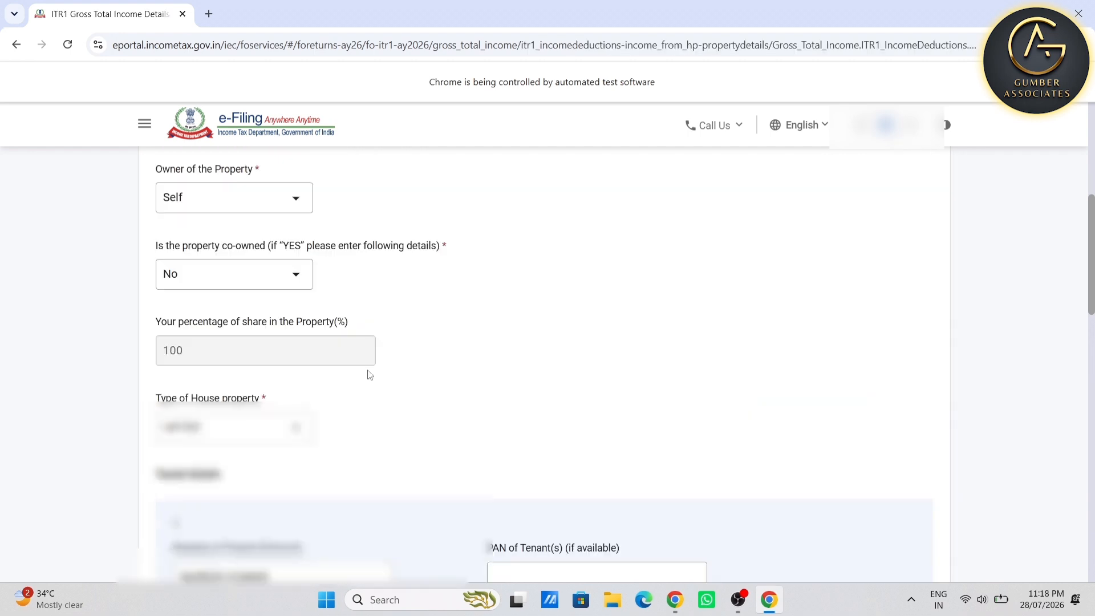
scroll(371, 376, "down", 7)
scroll(411, 346, "up", 3)
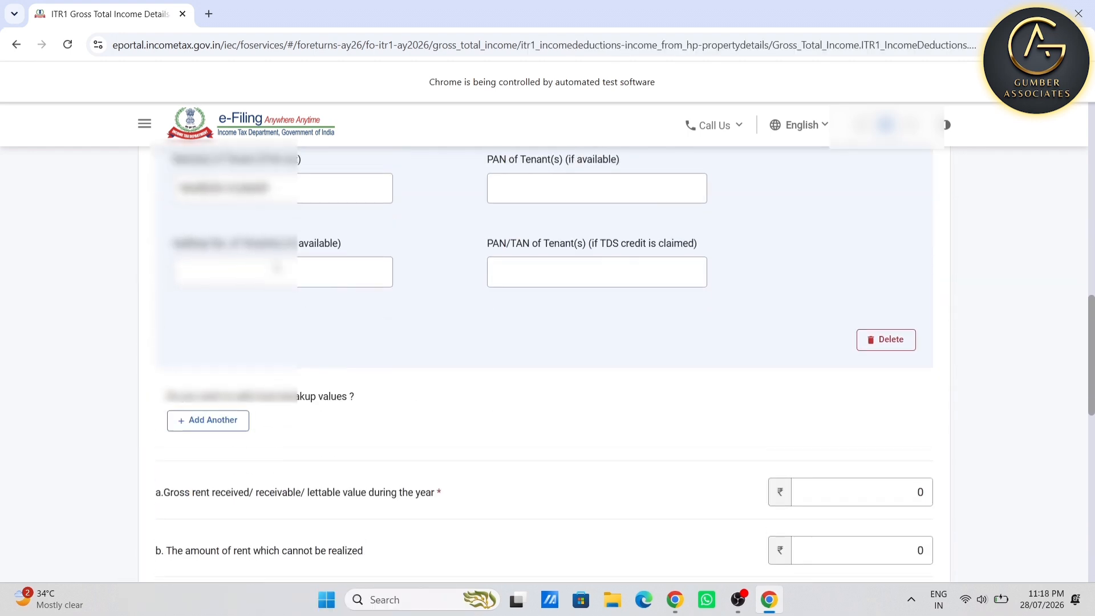
scroll(459, 305, "down", 3)
scroll(175, 414, "down", 1)
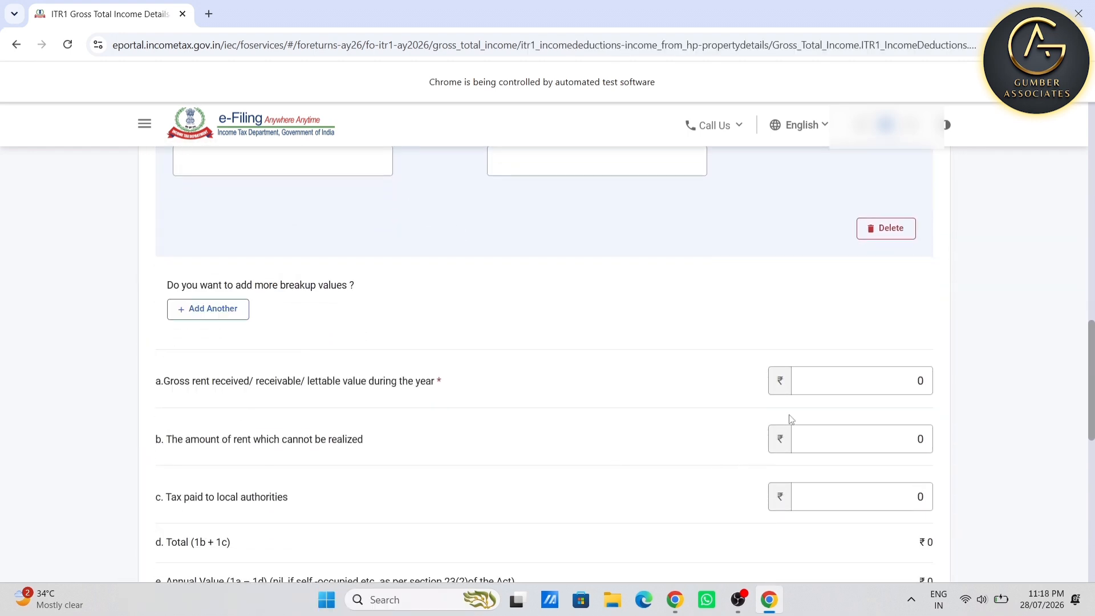
left_click(841, 380)
type("1200")
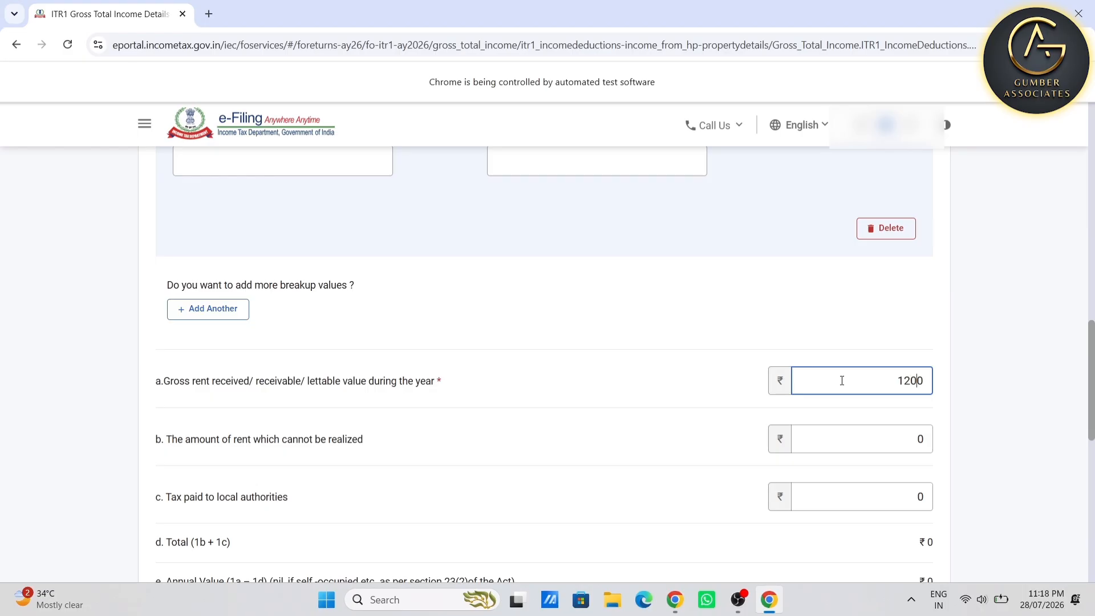
type("0")
Step: Check the annual value, 30% deduction and resulting income from house property, and save the property details
scroll(306, 521, "down", 3)
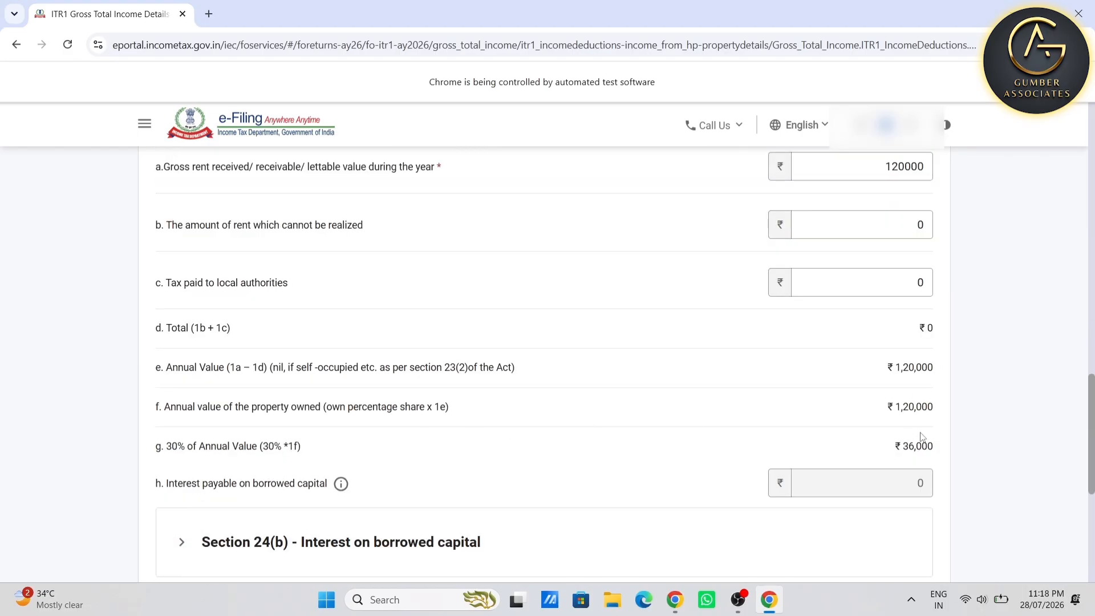
scroll(922, 437, "down", 1)
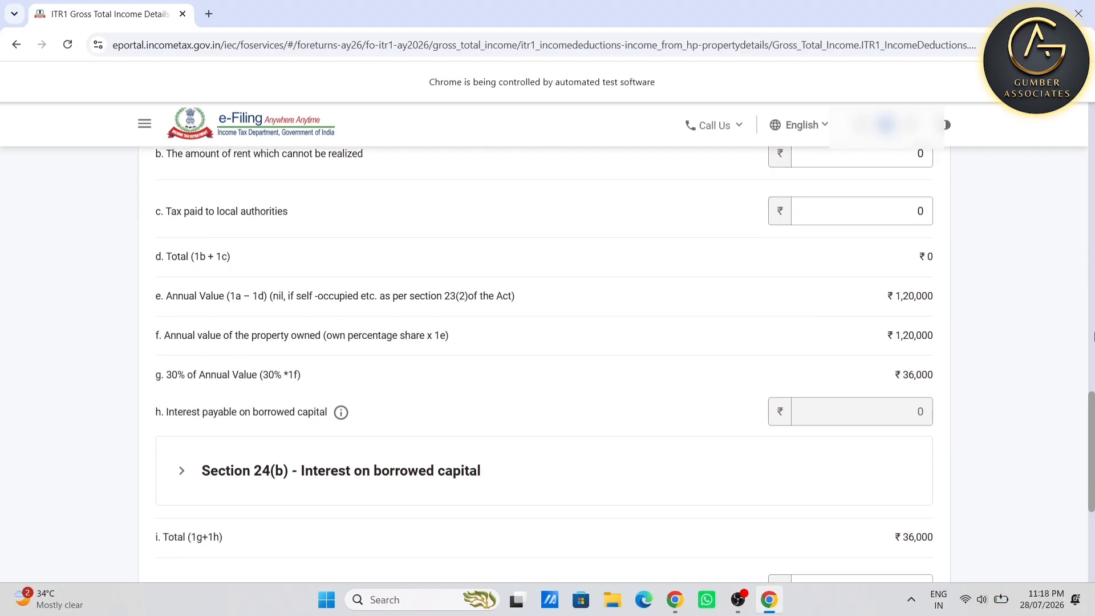
scroll(1089, 335, "down", 2)
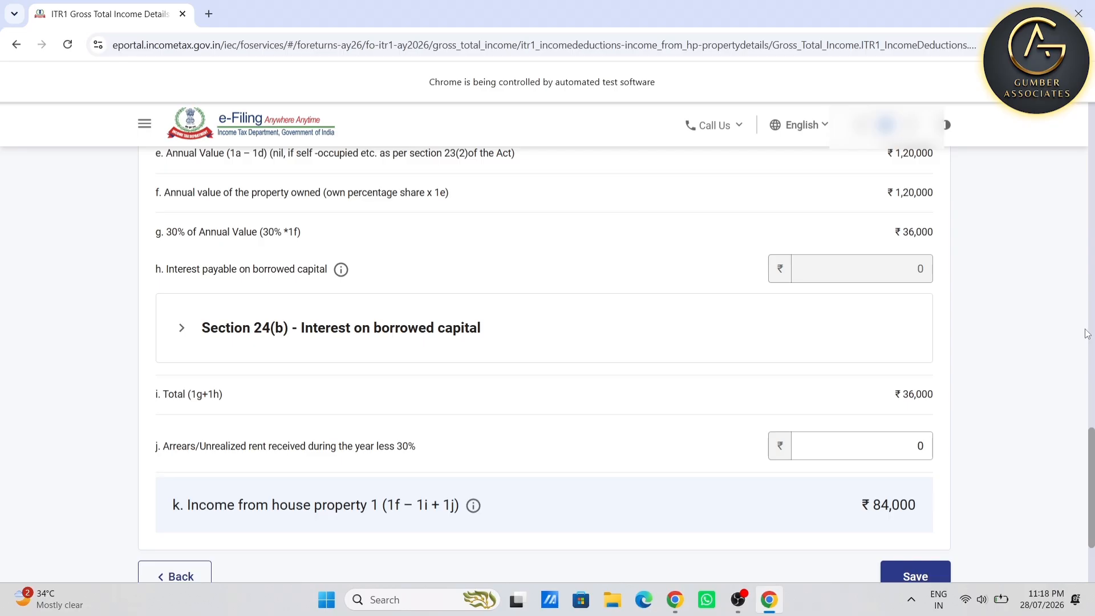
scroll(969, 468, "down", 3)
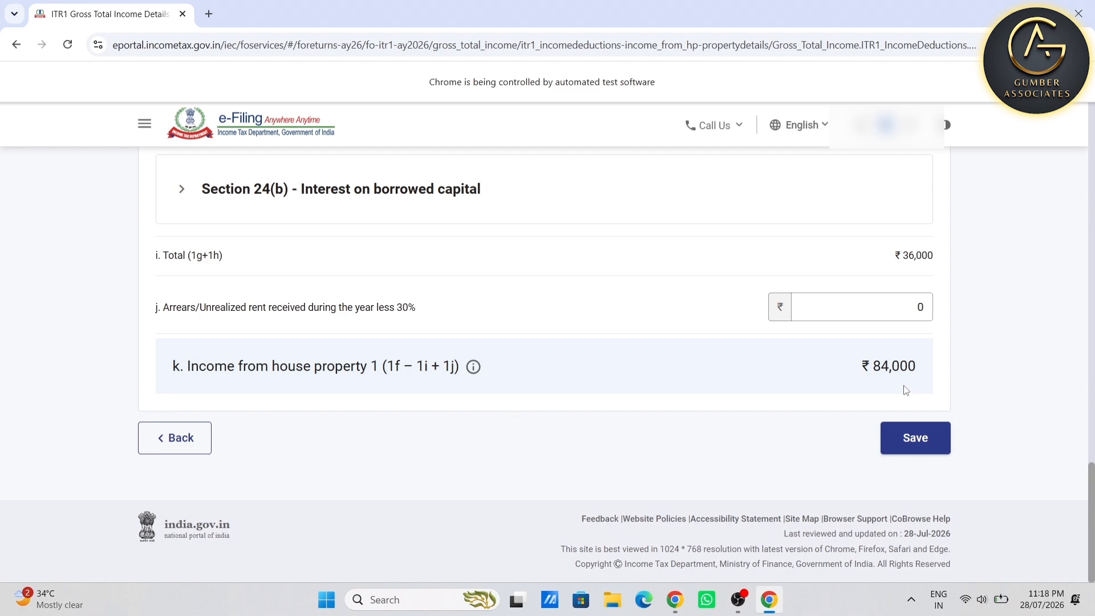
left_click(932, 440)
Step: Check the updated house property income and gross total income, and confirm the Gross Total Income section
scroll(477, 456, "up", 17)
scroll(715, 377, "down", 17)
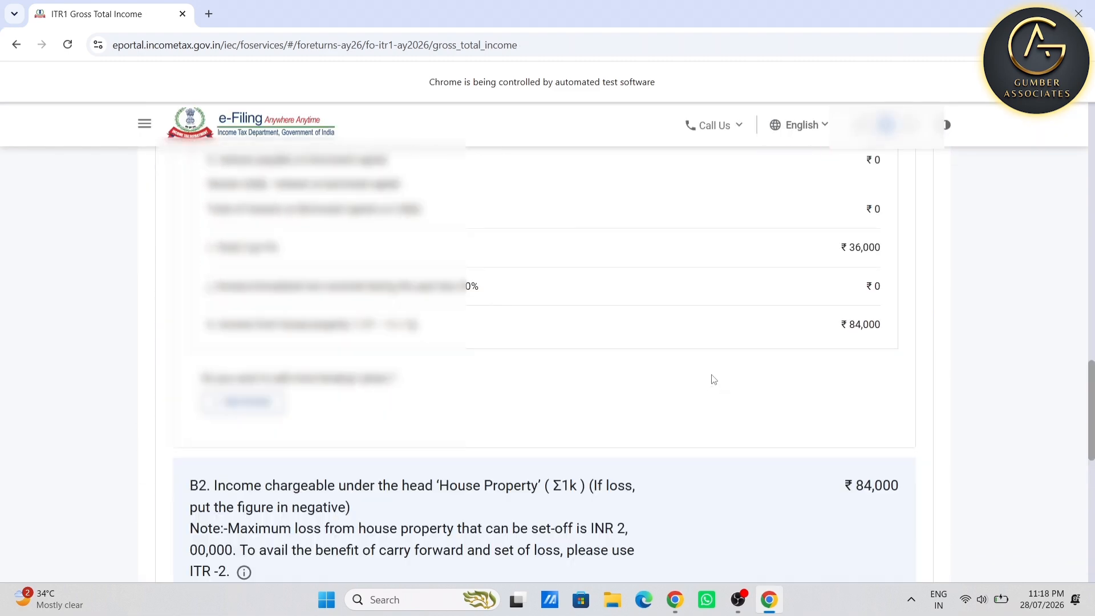
scroll(642, 435, "down", 2)
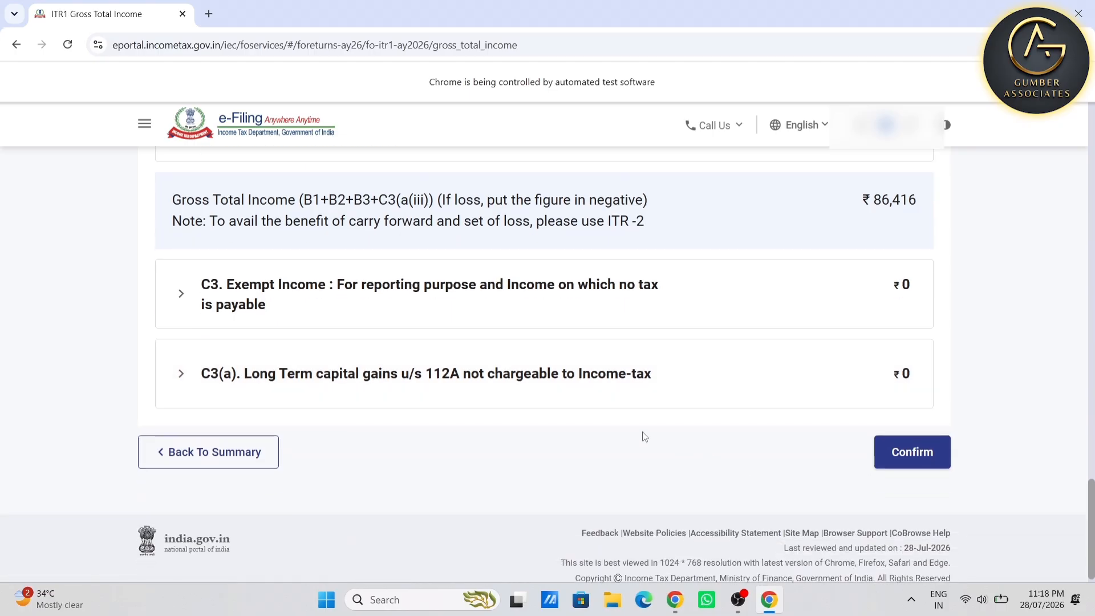
left_click(912, 452)
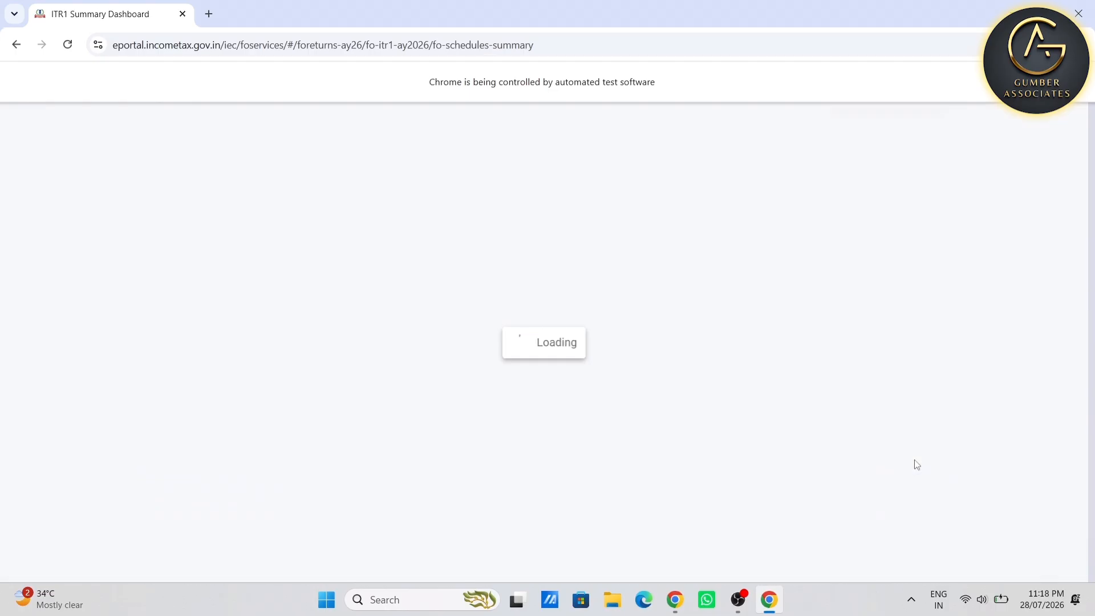
Step: Reopen Gross Total Income, examine the C3(a) long term capital gains u/s 112A fields, and confirm the section again
scroll(559, 344, "up", 3)
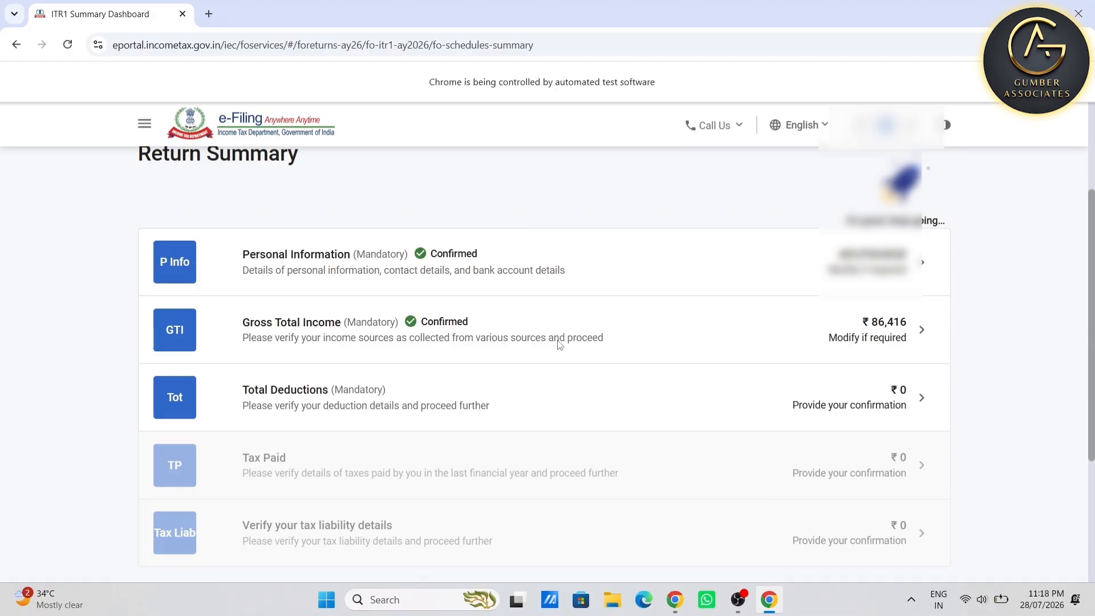
left_click(824, 341)
scroll(393, 381, "down", 9)
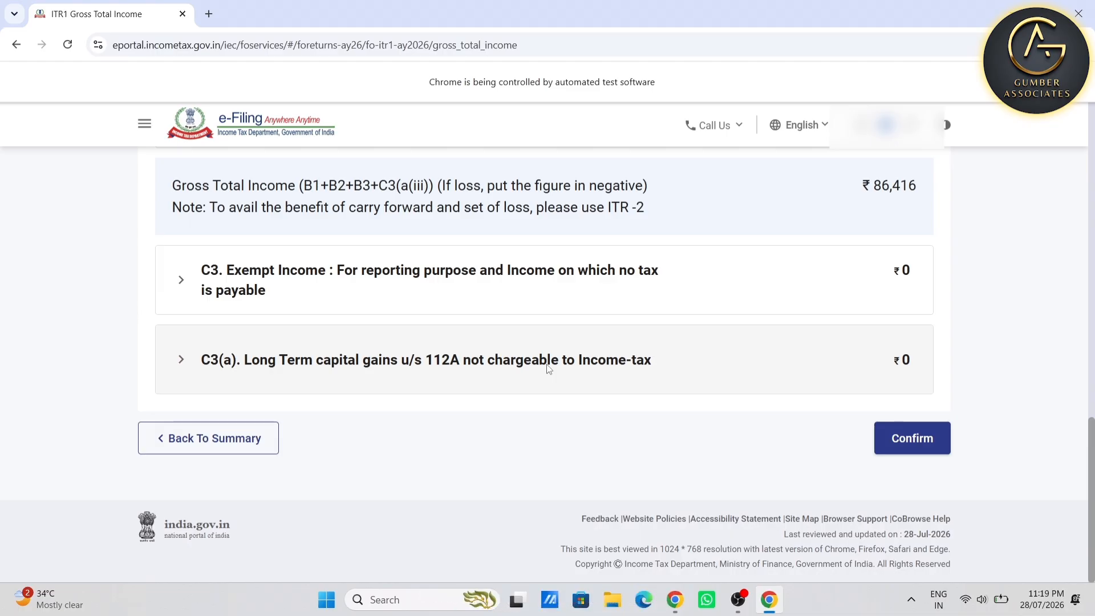
left_click(547, 365)
scroll(546, 367, "down", 3)
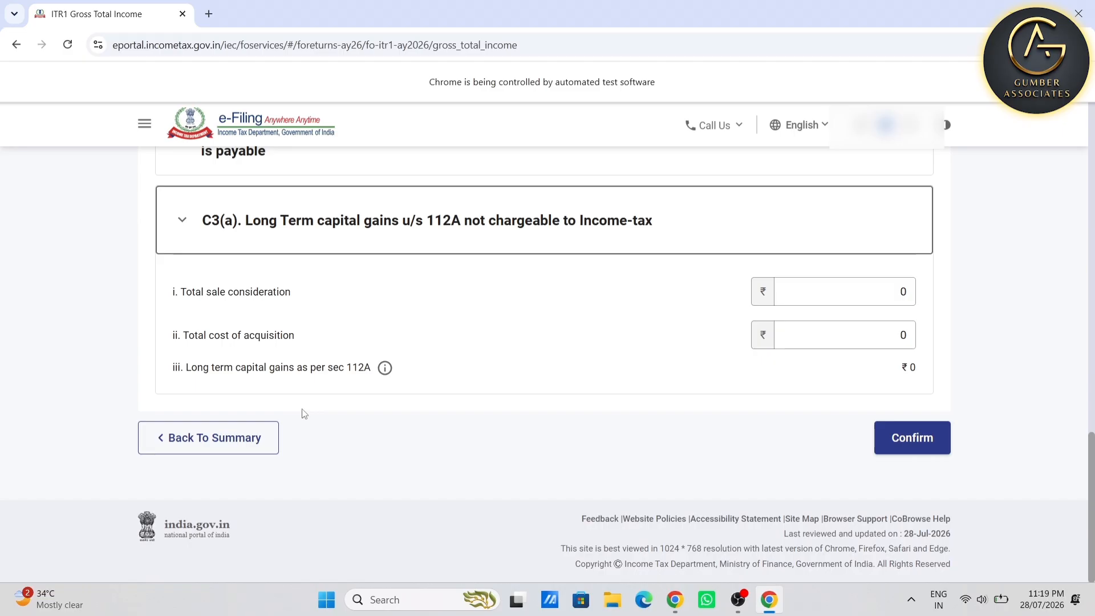
left_click(911, 436)
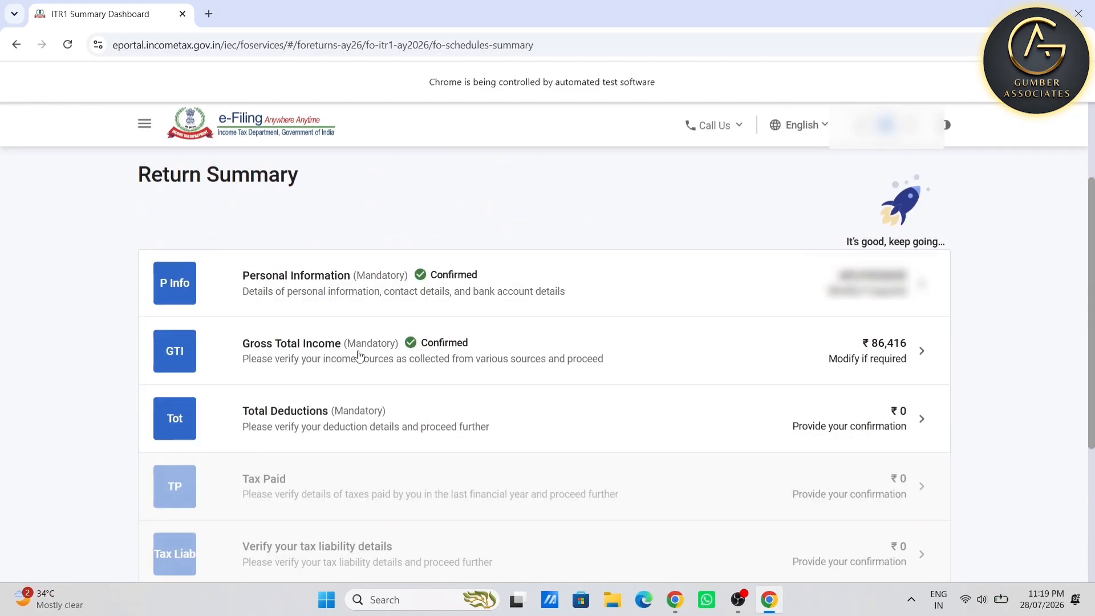
Step: Open Total Deductions, review the 80CCD(2), 80CCH and other deduction entries, and confirm the section
left_click(429, 416)
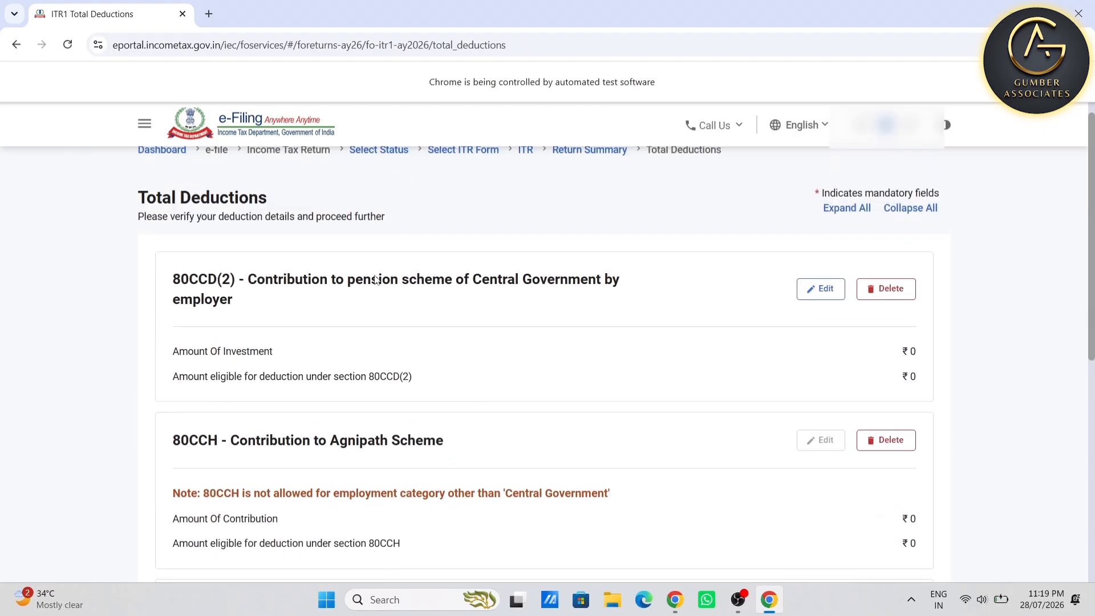
scroll(379, 291, "down", 6)
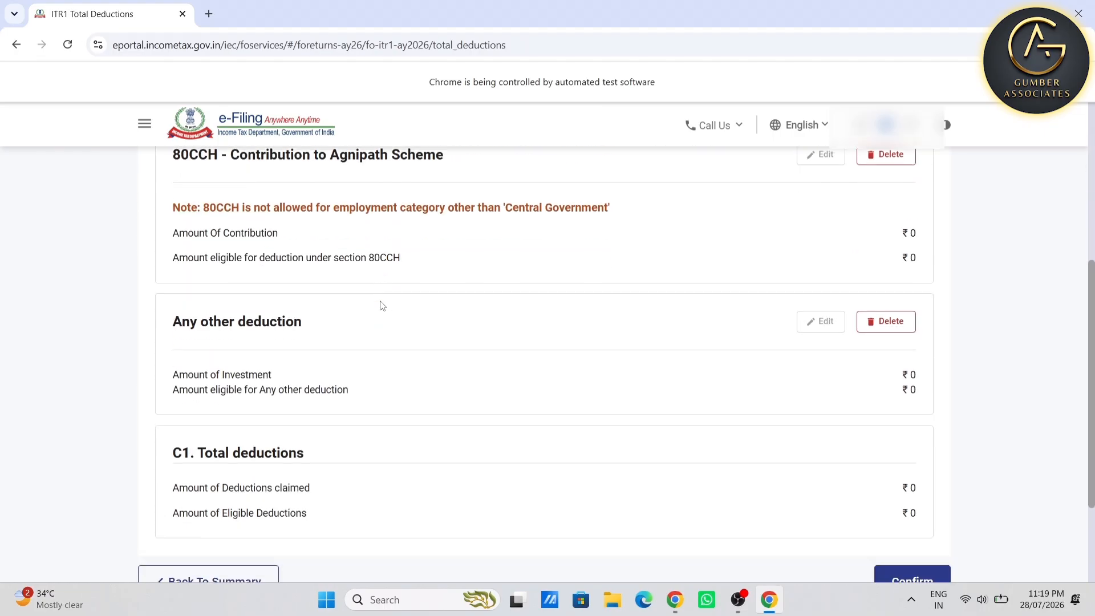
scroll(422, 311, "up", 5)
scroll(621, 447, "down", 6)
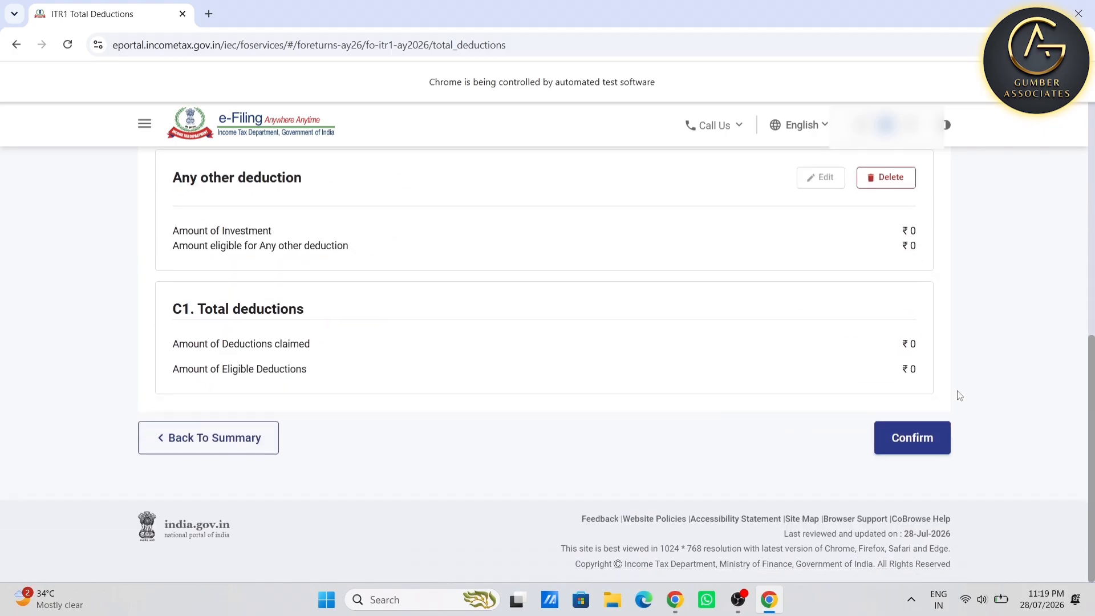
left_click(936, 432)
Step: Open the Tax Paid section, review the TDS and TCS schedules, and expand Advance tax and Self-Assessment tax payments
scroll(421, 326, "down", 3)
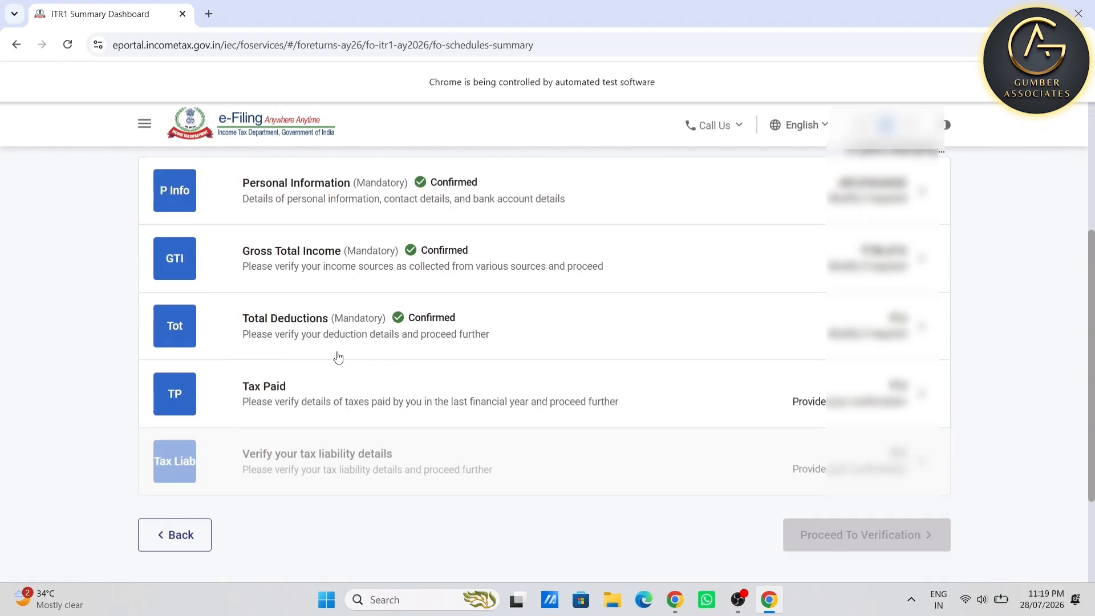
left_click(338, 367)
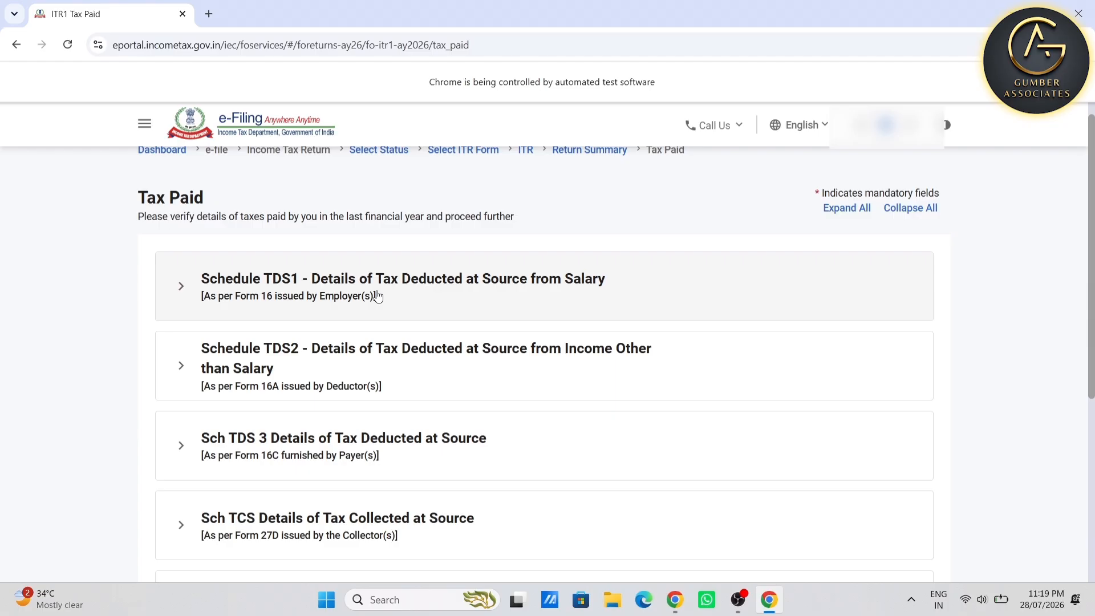
scroll(501, 384, "down", 3)
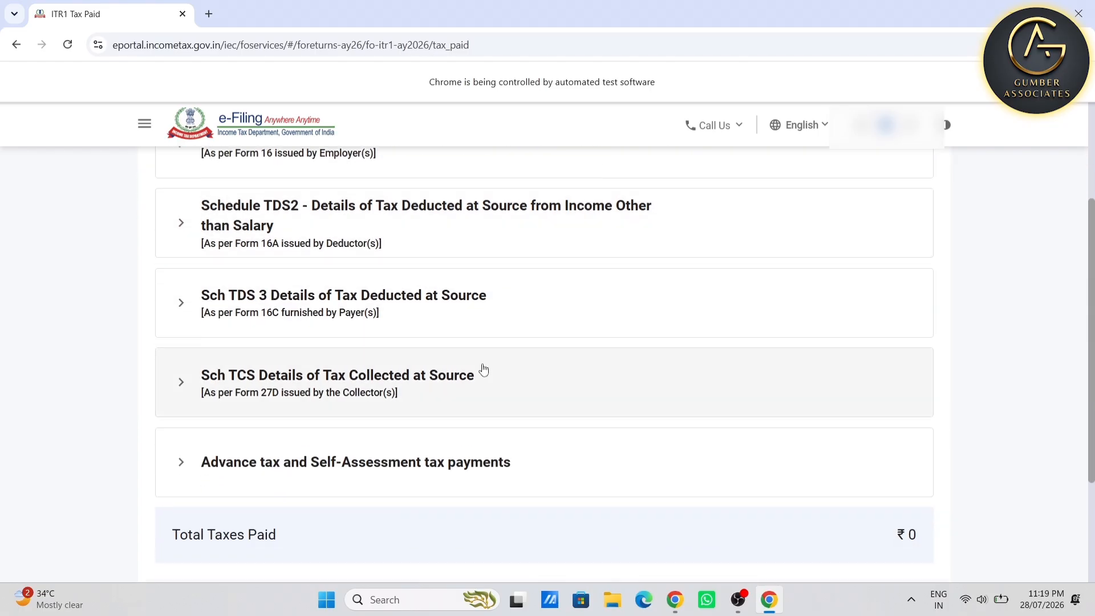
scroll(484, 369, "down", 3)
left_click(484, 348)
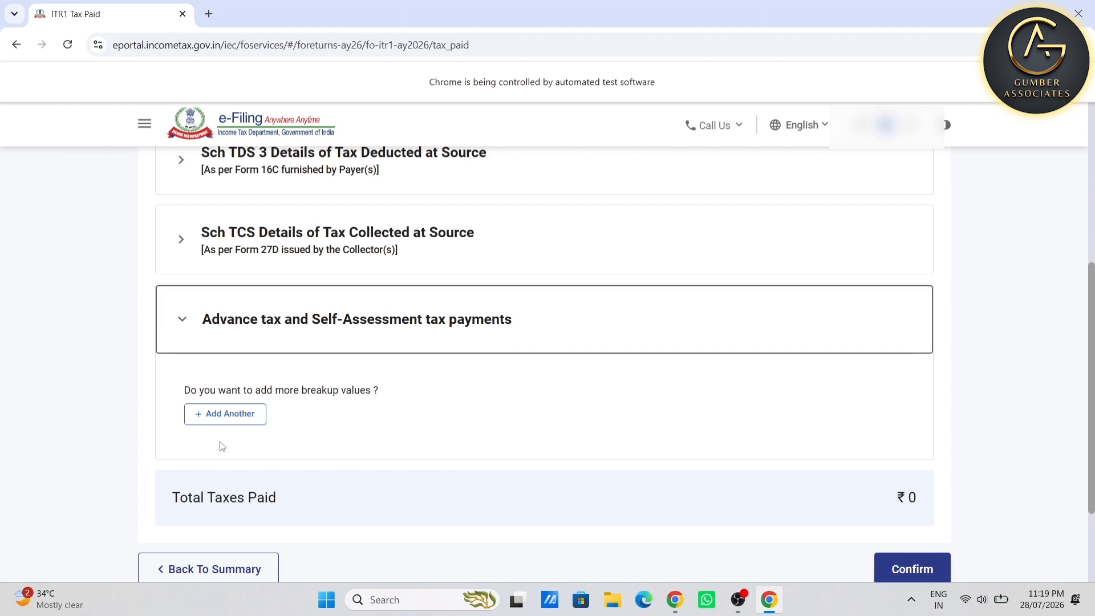
Step: Confirm the Tax Paid section, and review and confirm the tax liability details down to the total tax, fee and interest
left_click(924, 558)
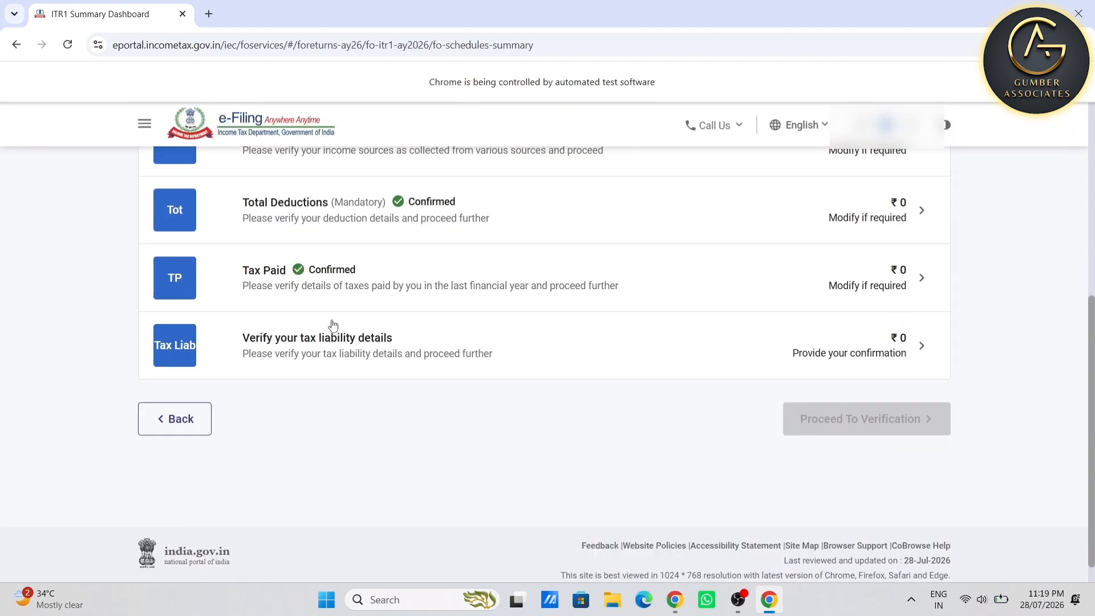
left_click(898, 350)
scroll(599, 321, "up", 2)
scroll(741, 336, "down", 5)
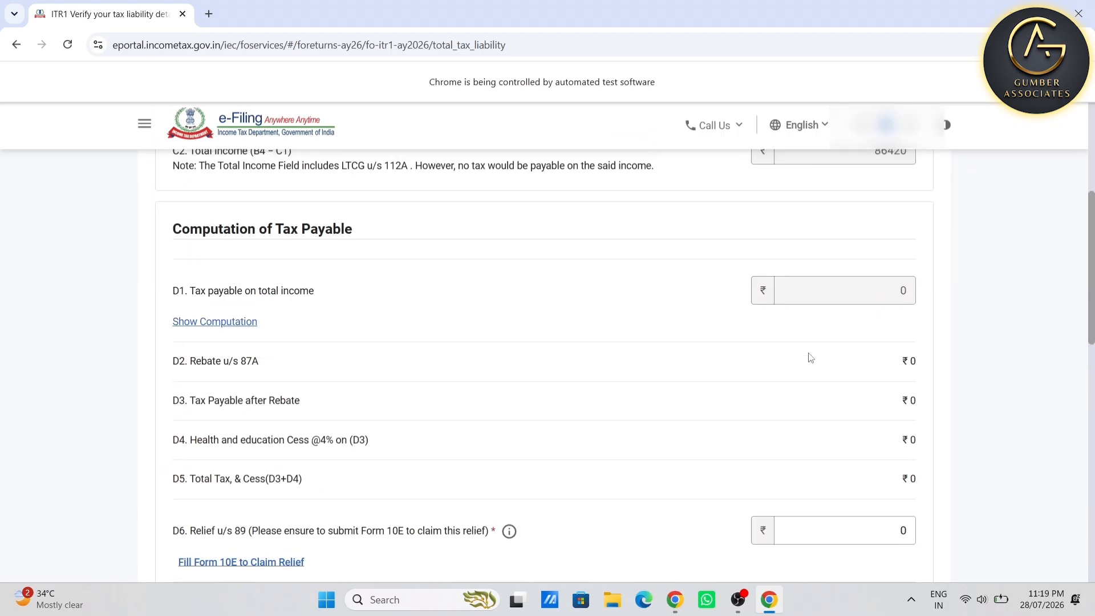
scroll(775, 296, "up", 4)
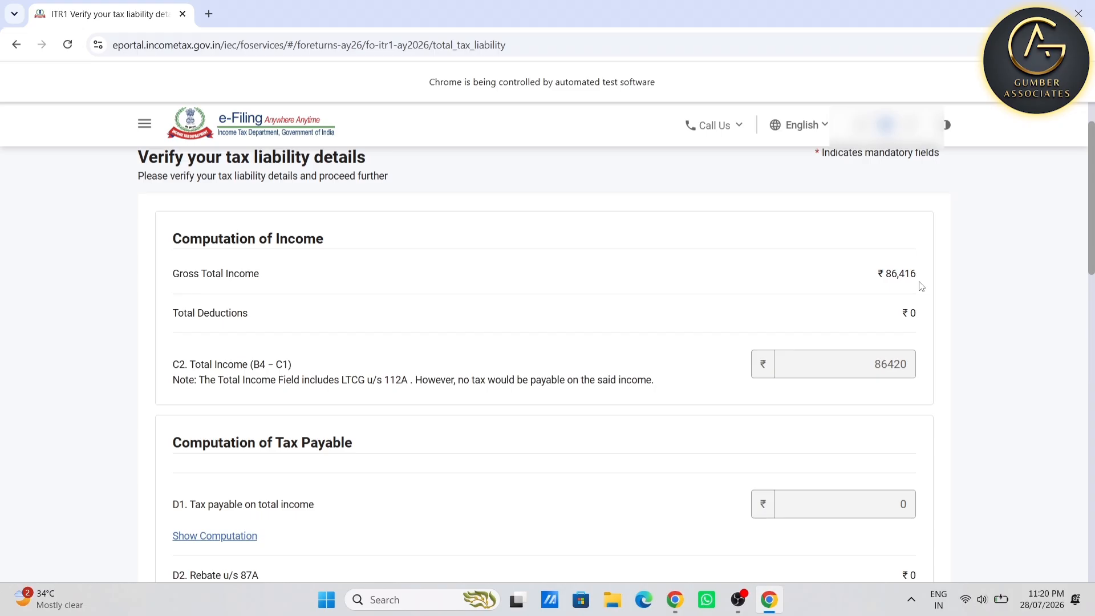
scroll(901, 297, "down", 9)
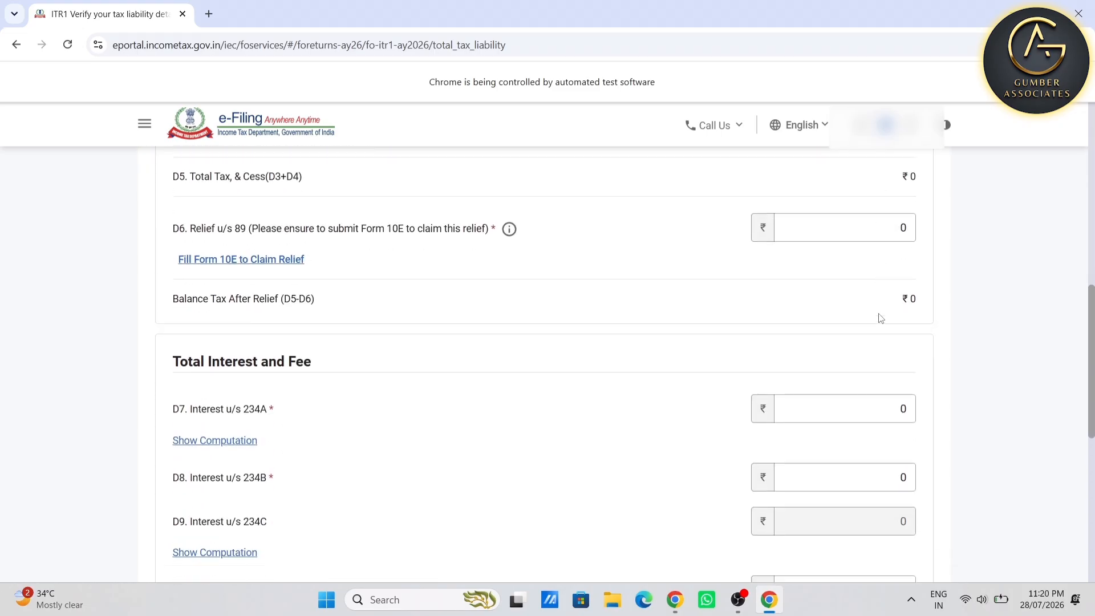
scroll(881, 317, "down", 8)
left_click(944, 440)
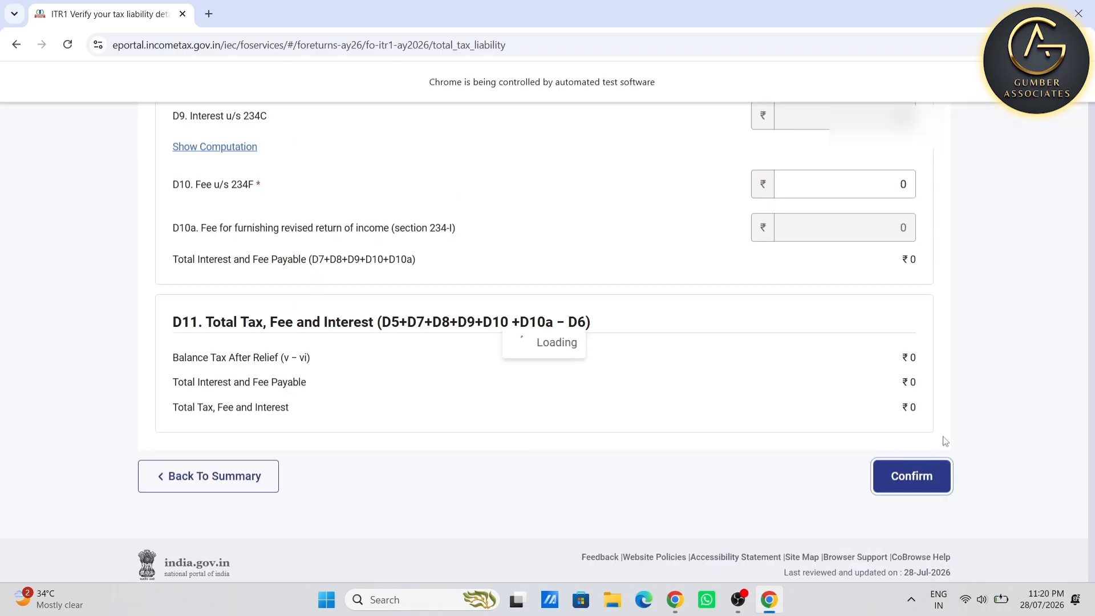
Step: Proceed to verification, check the tax summary with the amount payable/refund, and open the preview and submission of the return
left_click(874, 394)
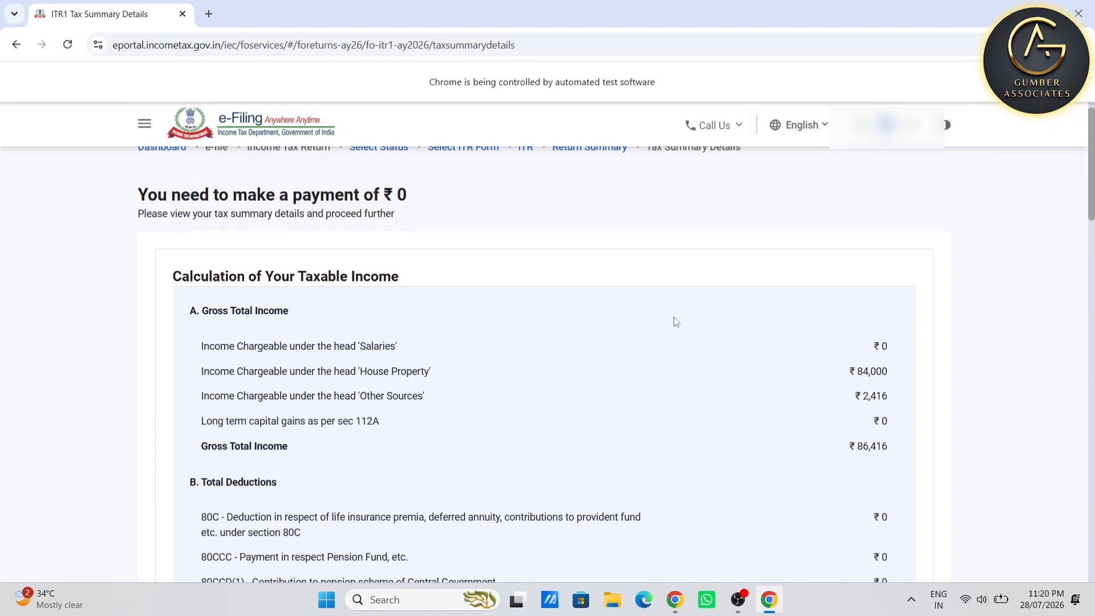
scroll(676, 322, "down", 20)
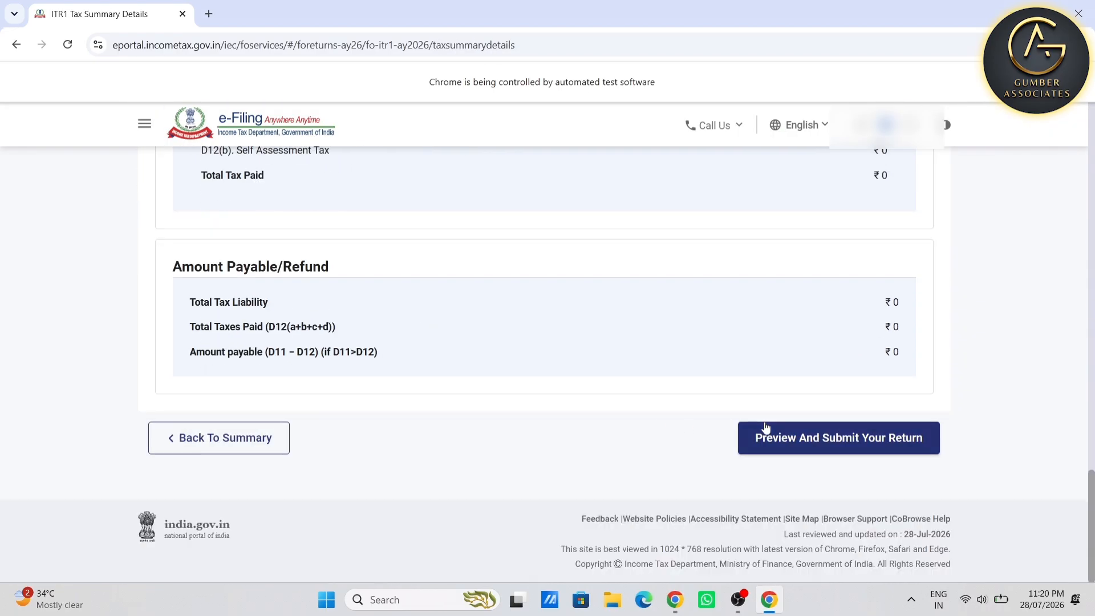
left_click(819, 451)
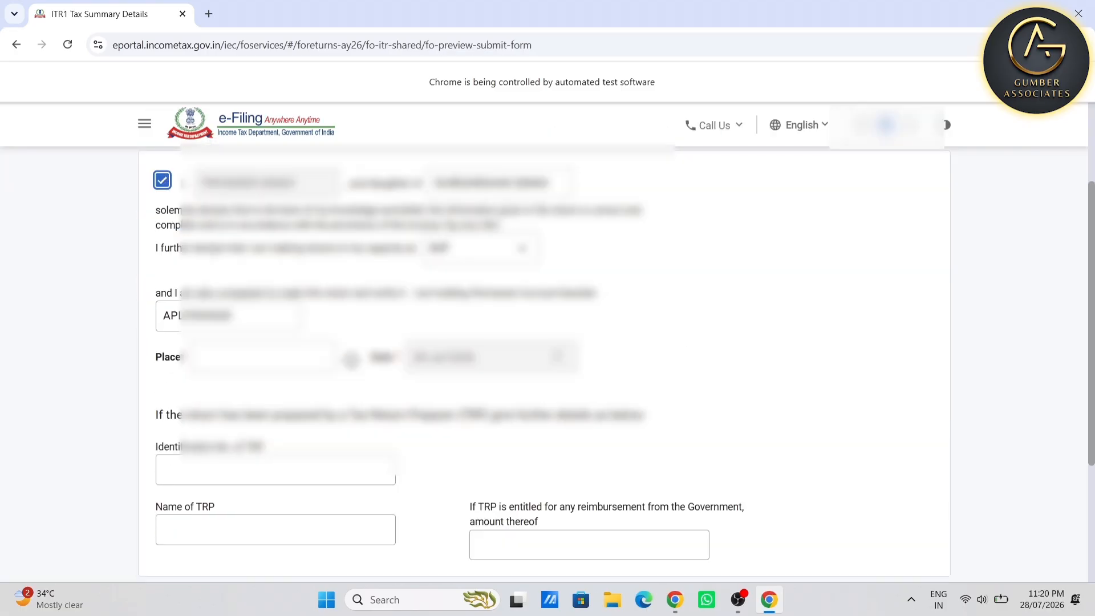
Step: Fill in the place in the declaration and proceed to the internal validation of the return
left_click(283, 356)
type("SRI MUKTSAR")
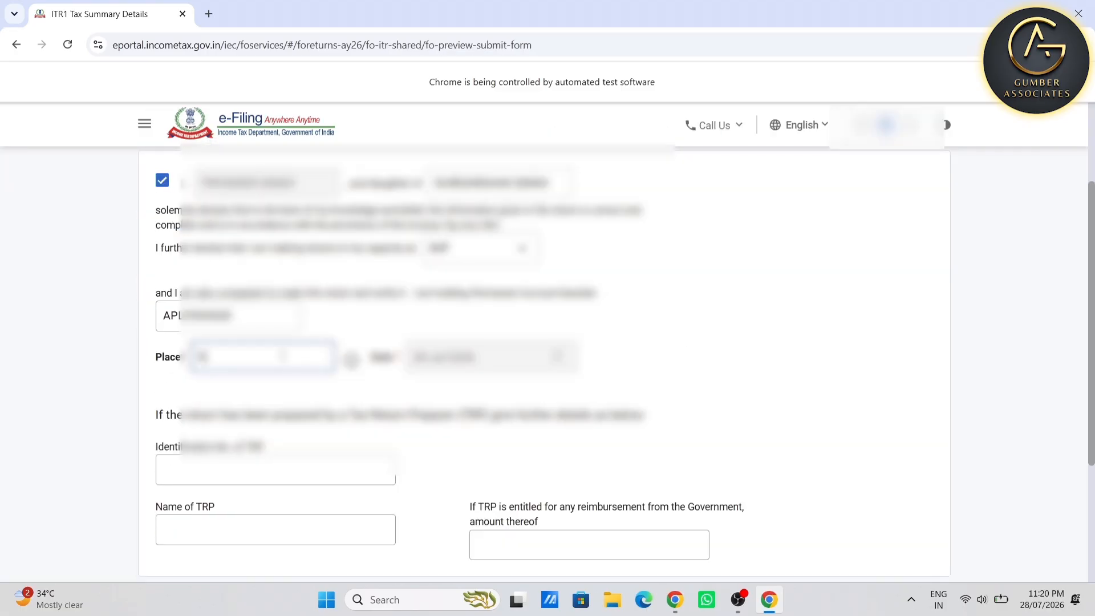
type("GAR")
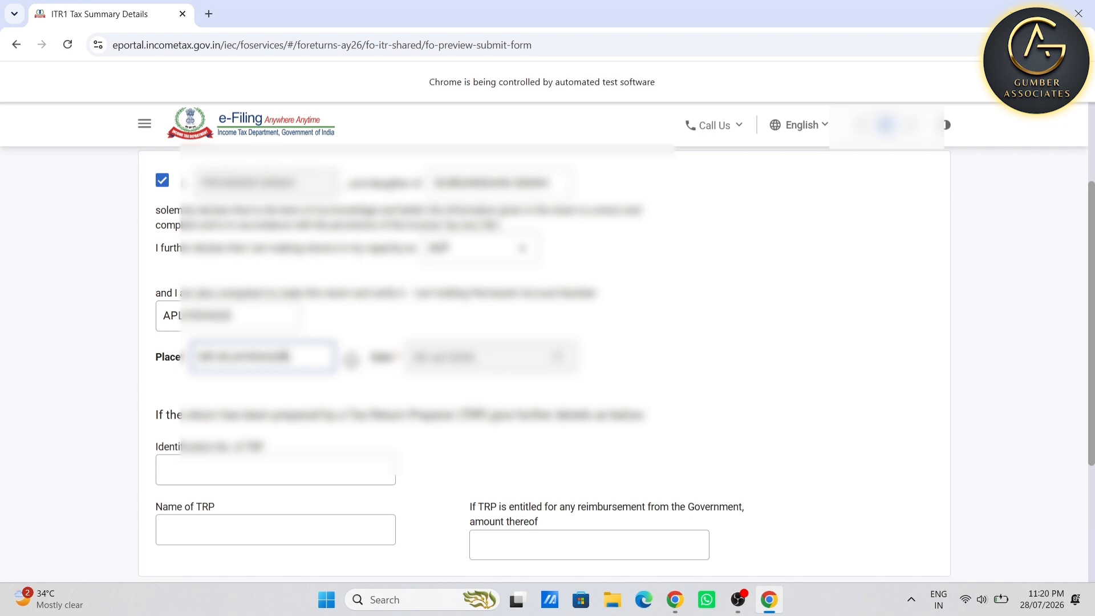
scroll(650, 393, "down", 5)
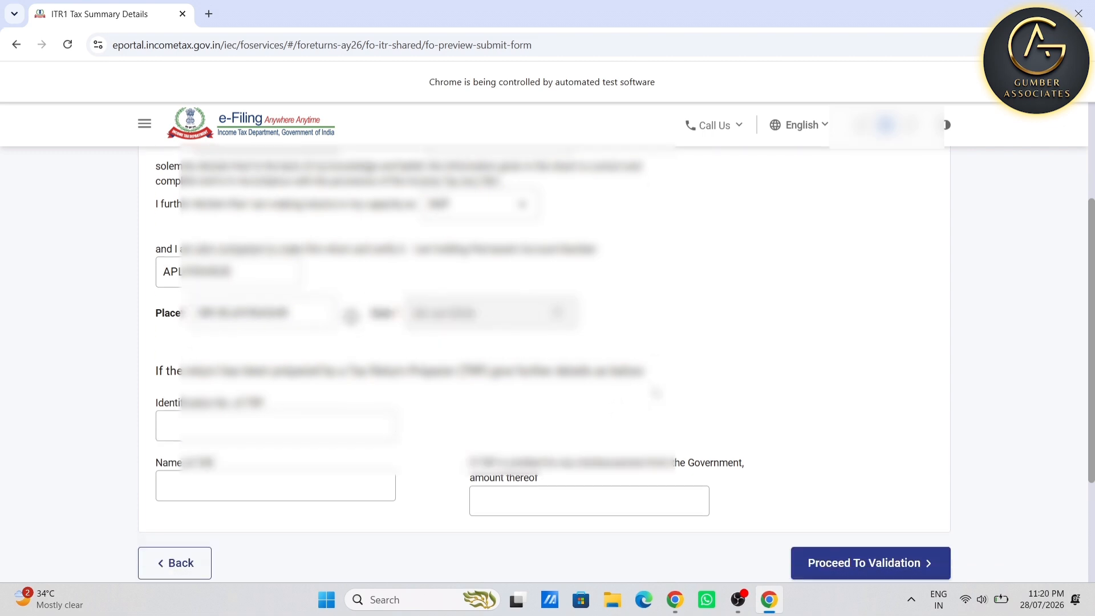
left_click(887, 414)
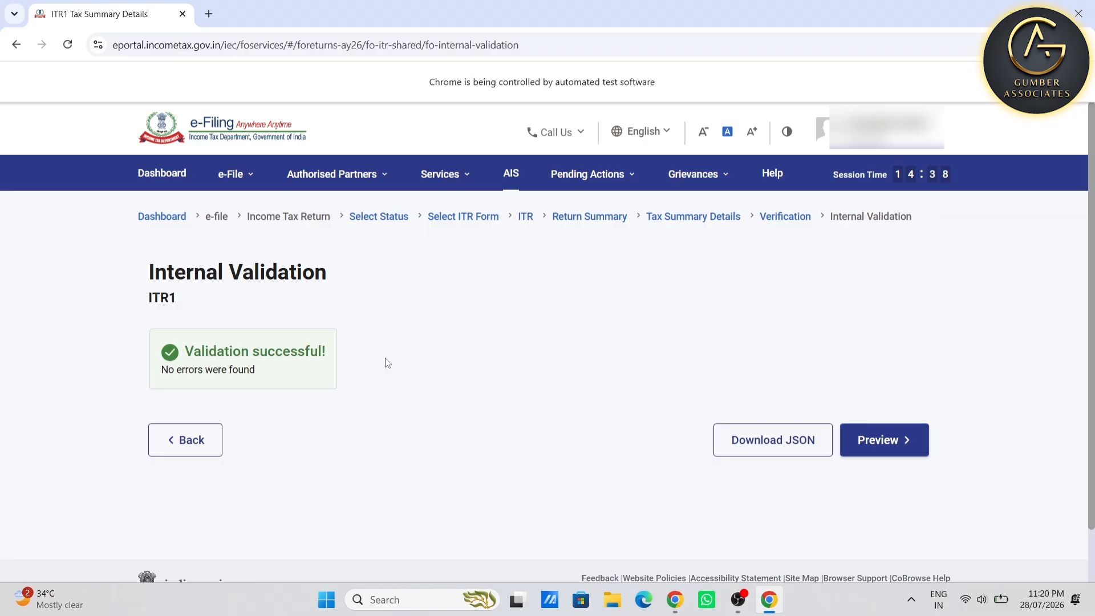
Step: Open the return preview, look through its pages including the bank account details, and proceed to the upload level validation
left_click(909, 449)
scroll(908, 449, "down", 10)
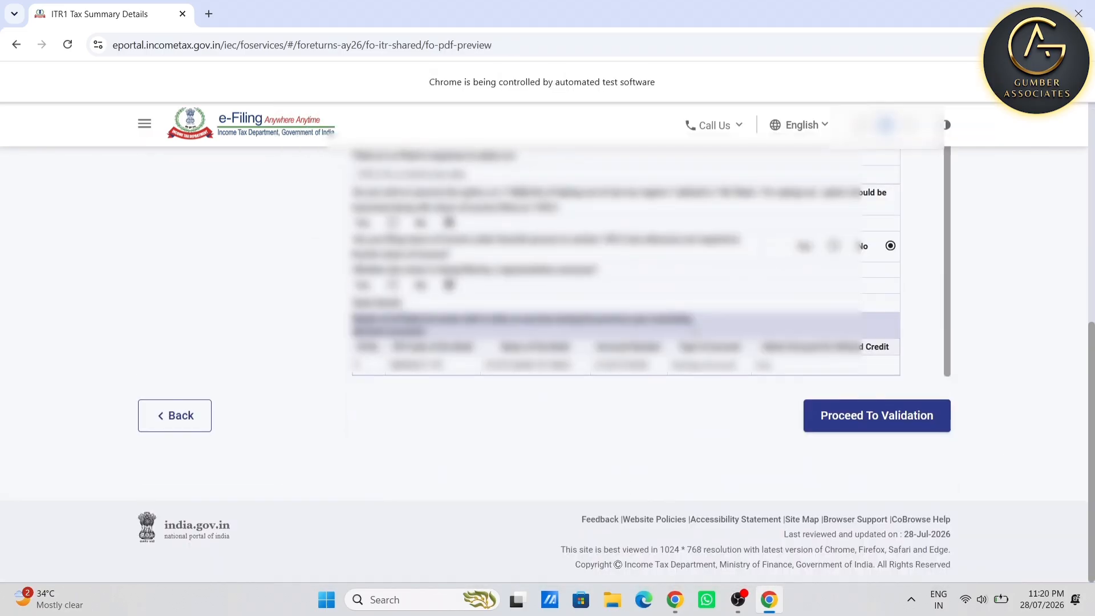
scroll(695, 331, "up", 4)
scroll(695, 331, "down", 4)
scroll(694, 331, "up", 1)
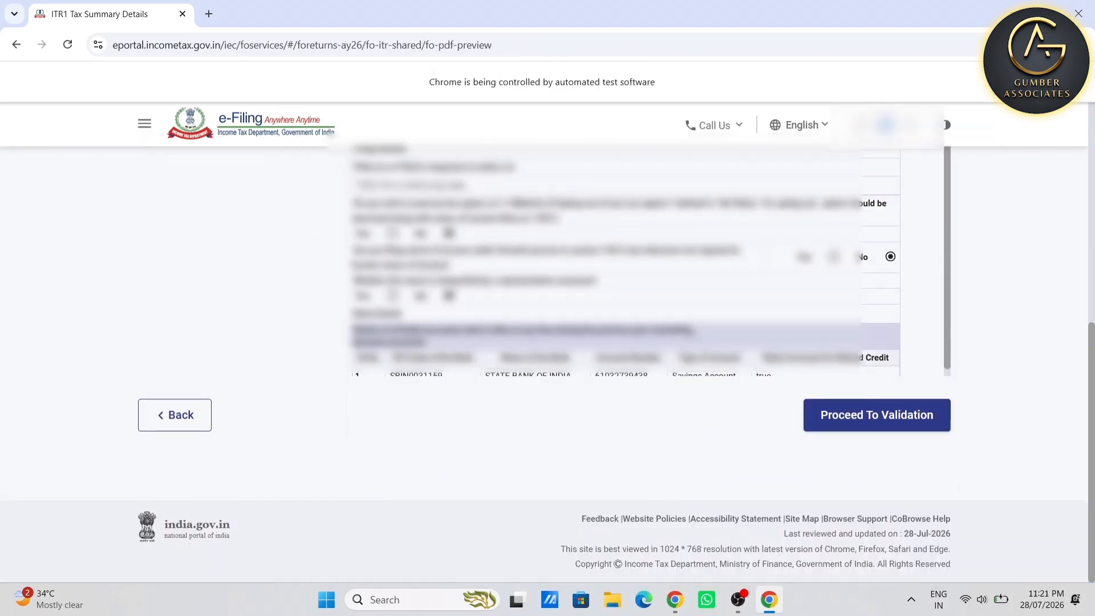
scroll(695, 334, "up", 10)
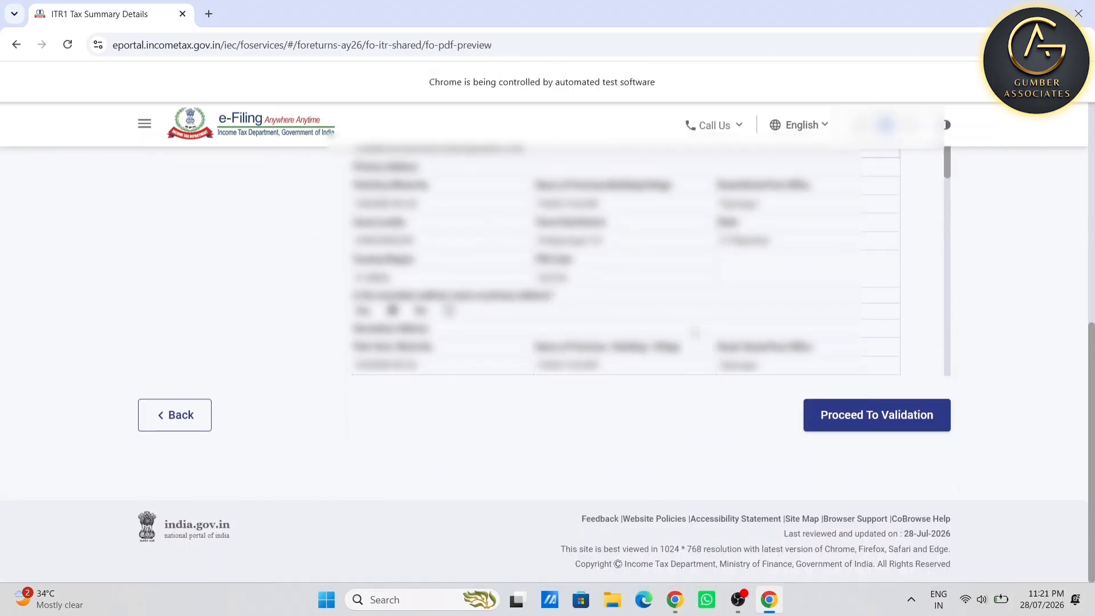
left_click(845, 427)
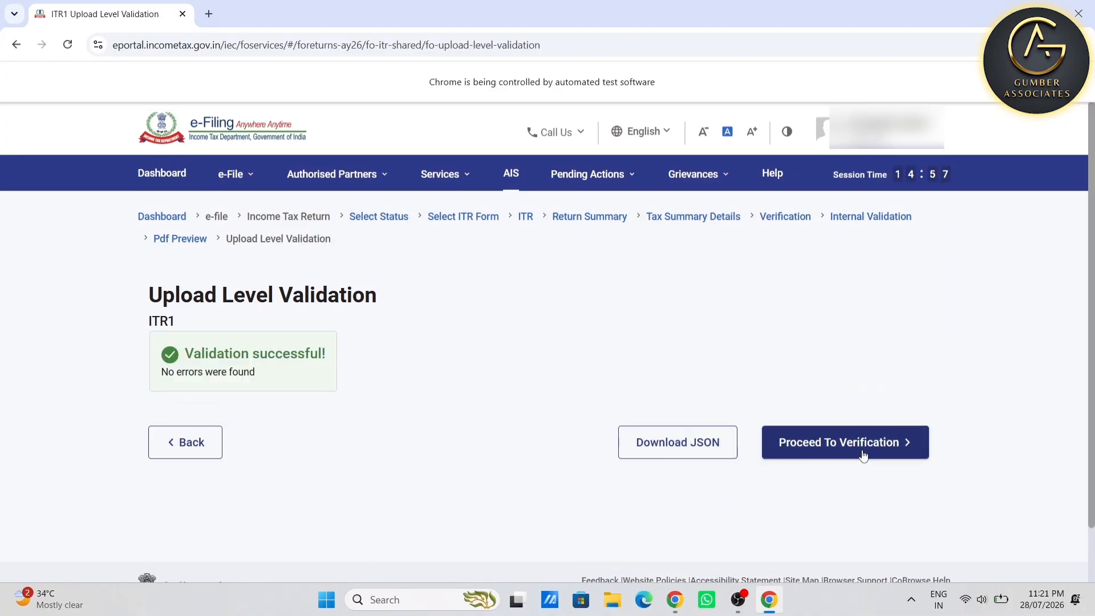
Step: Proceed to verification and review the E-Verify Now, E-Verify Later and Verify Via ITR-V methods
left_click(864, 455)
scroll(291, 377, "down", 3)
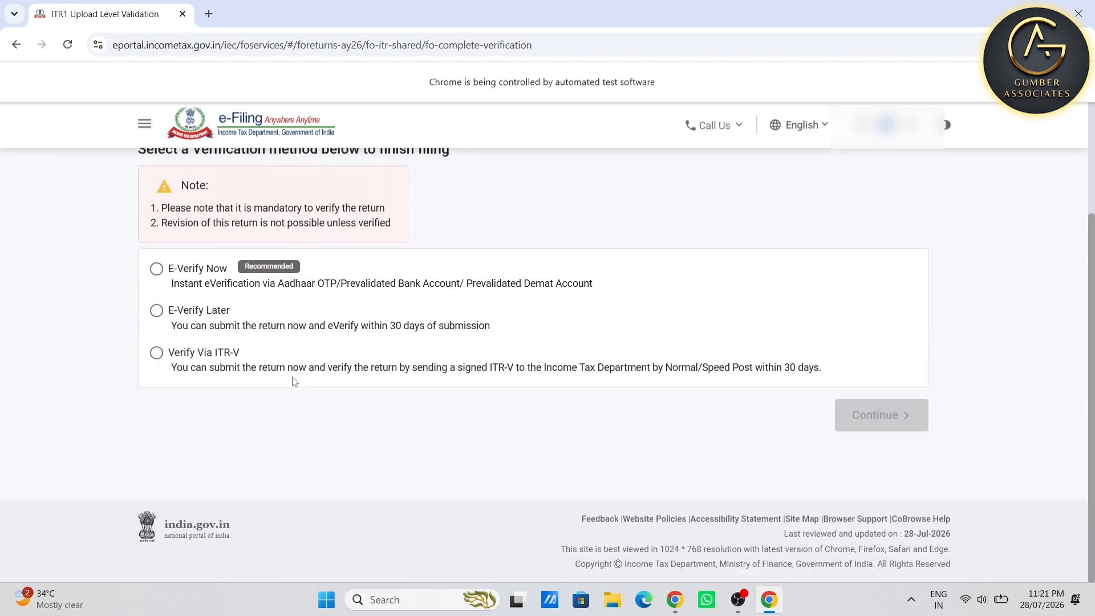
scroll(302, 373, "up", 4)
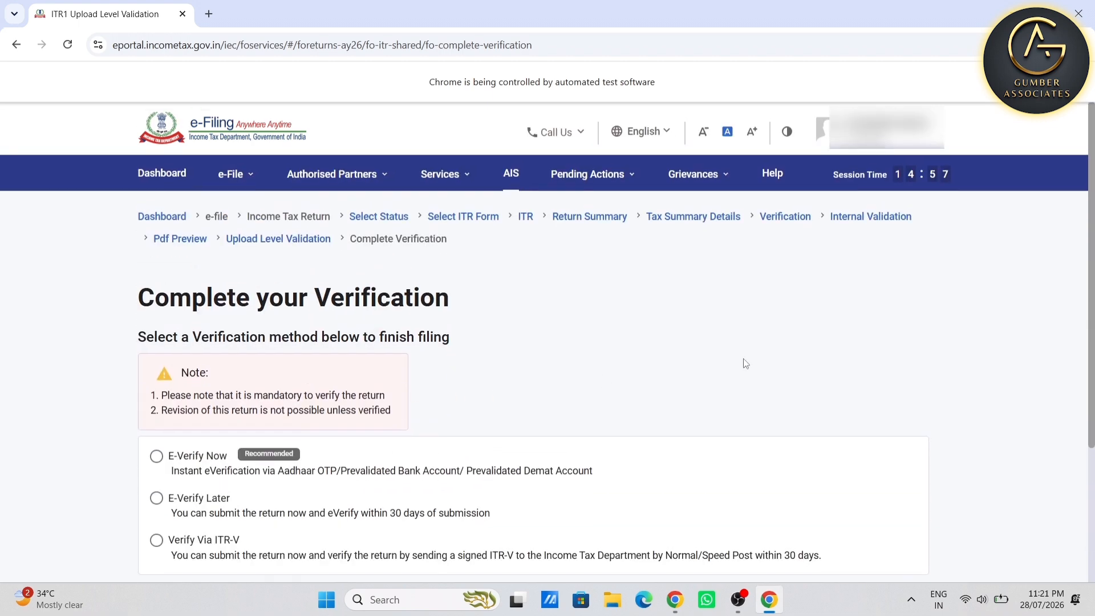
scroll(265, 296, "down", 3)
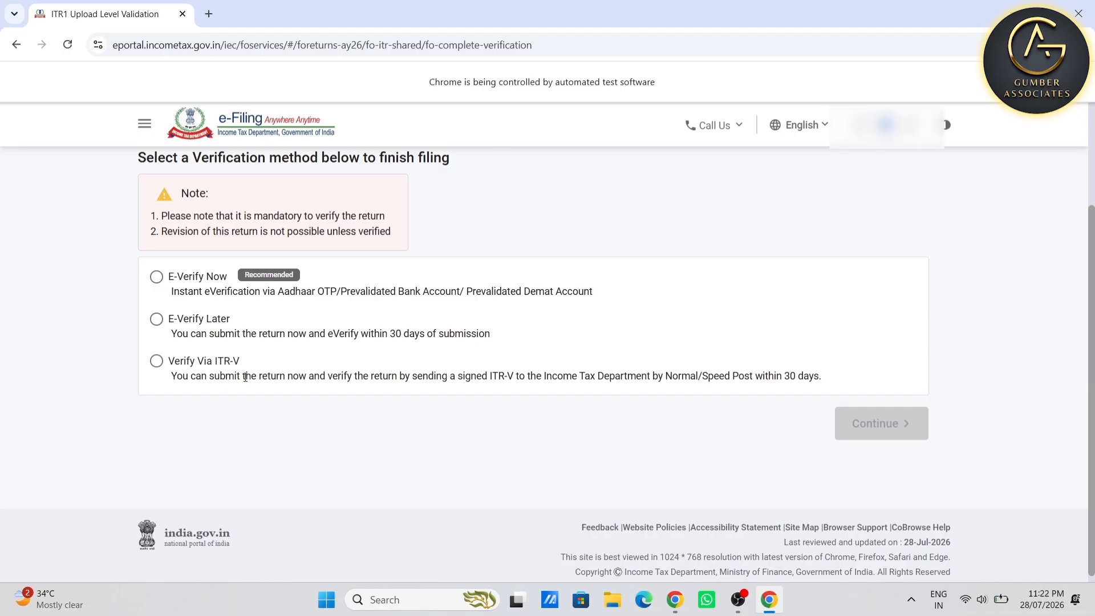
Step: Continue with E-Verify Now and examine the Aadhaar OTP, Digital Signature Certificate (DSC) and electronic verification code options
left_click(154, 277)
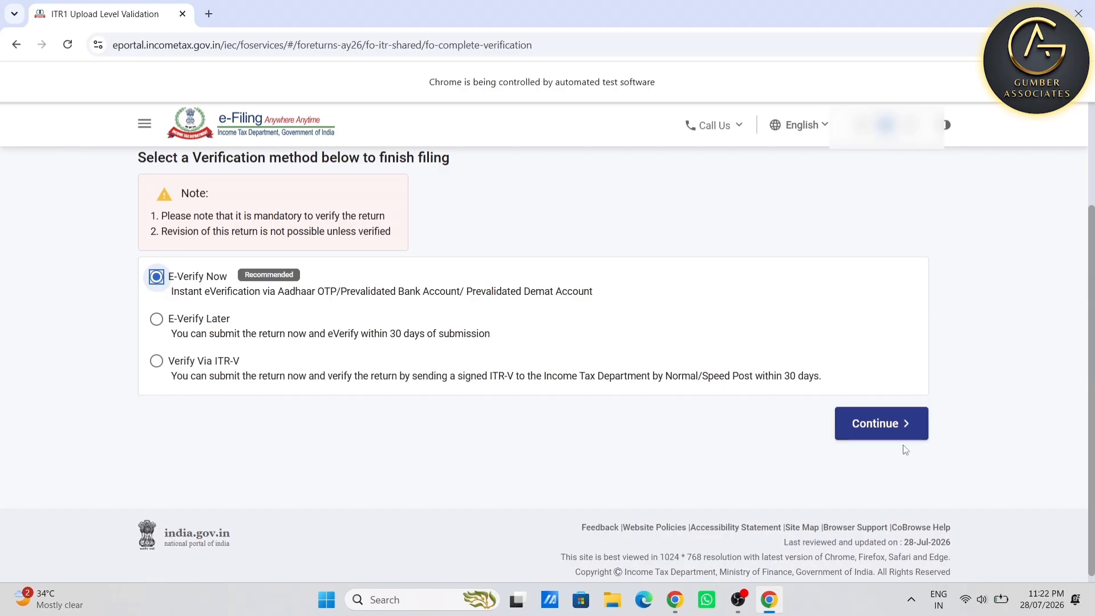
left_click(883, 425)
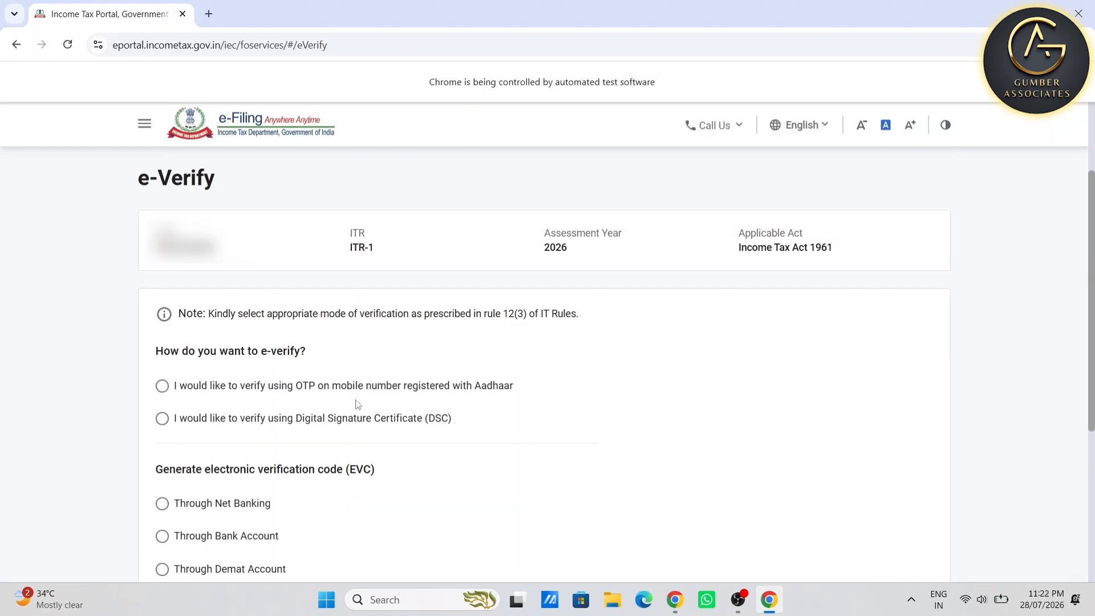
left_click(163, 386)
scroll(171, 376, "down", 2)
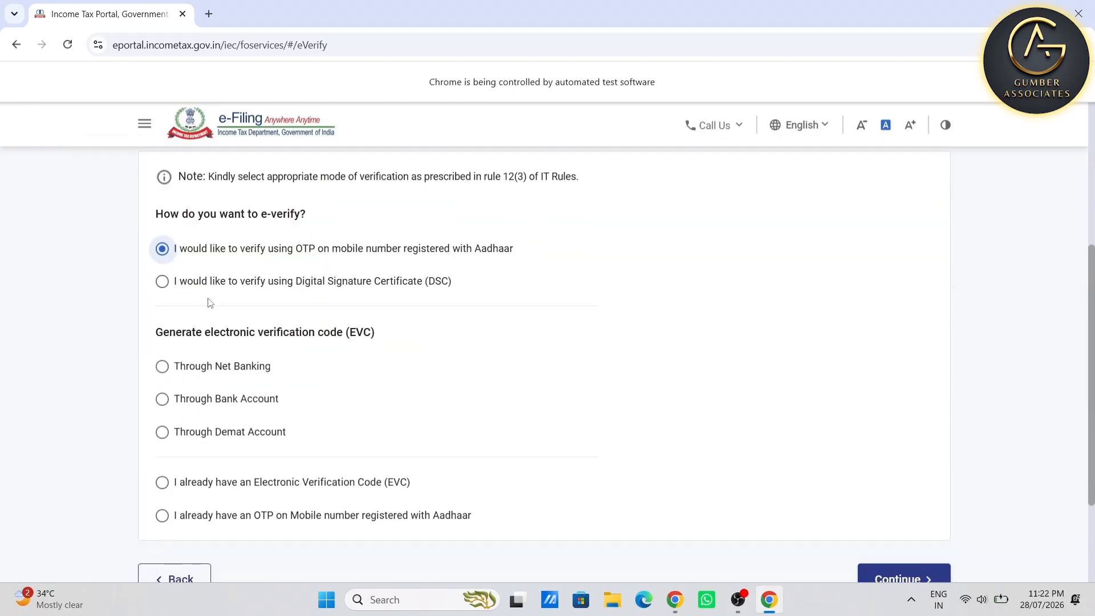
left_click(161, 281)
scroll(295, 377, "down", 1)
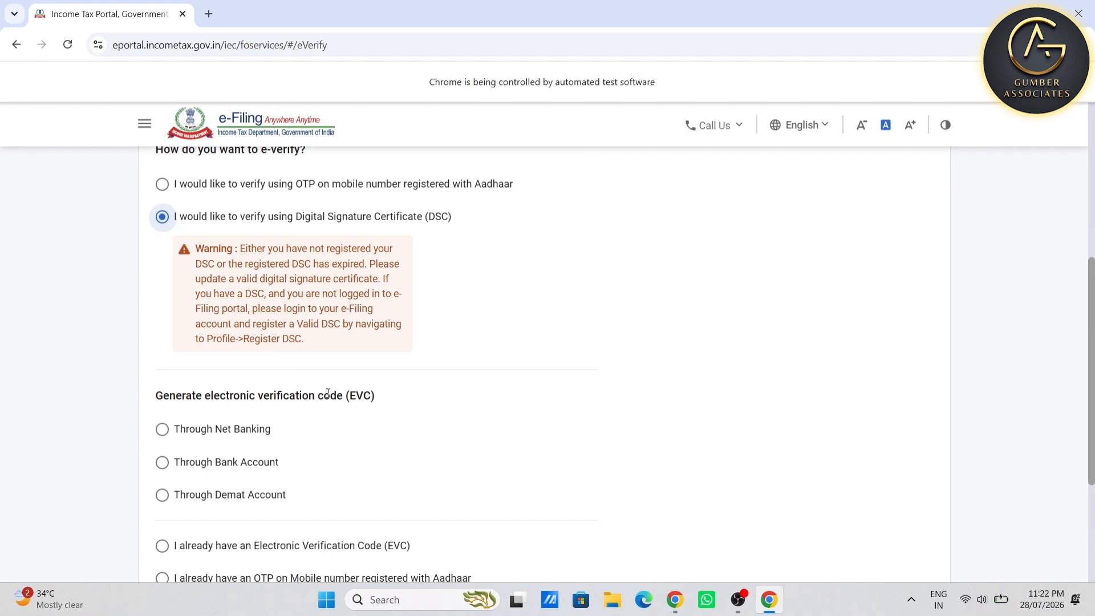
scroll(327, 393, "down", 1)
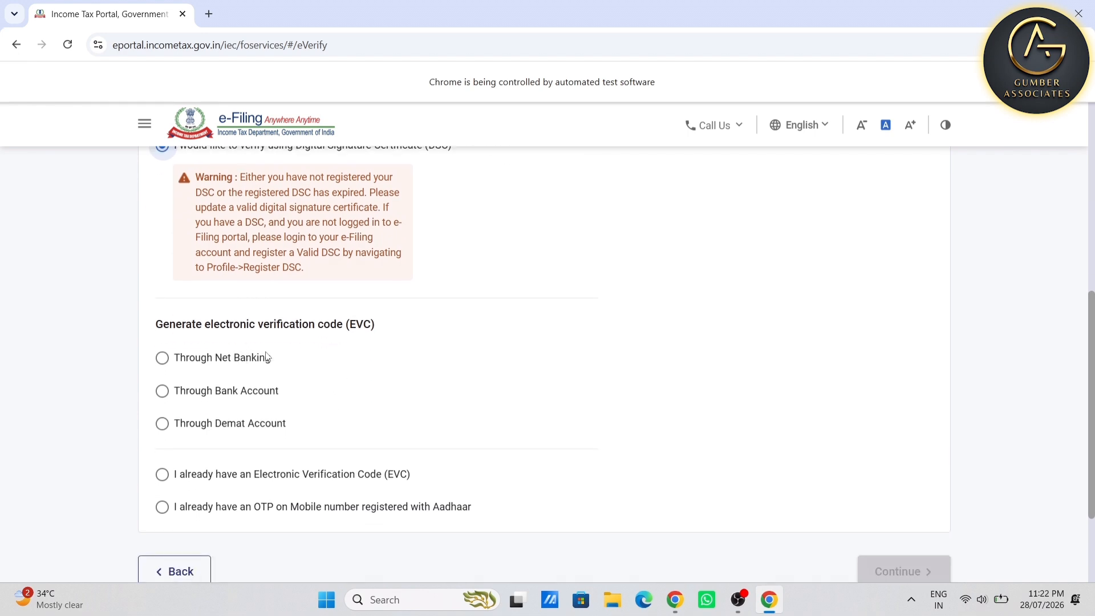
scroll(266, 357, "up", 3)
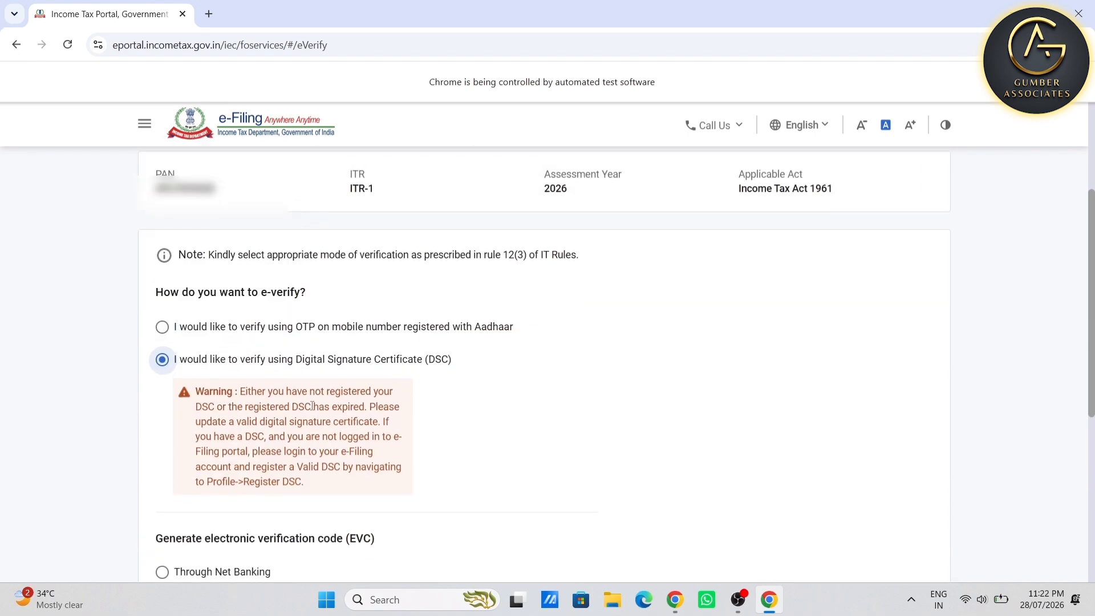
scroll(363, 421, "up", 2)
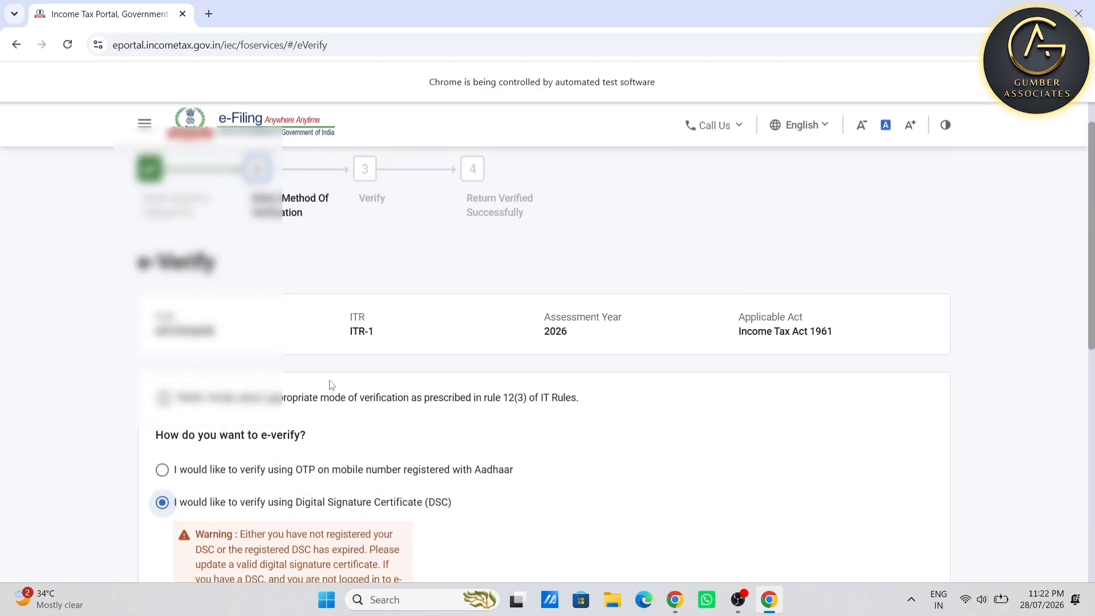
Step: Try to e-verify using OTP on the Aadhaar-registered mobile number, agreeing to validate the Aadhaar details and generating the Aadhaar OTP
left_click(162, 469)
scroll(269, 476, "down", 4)
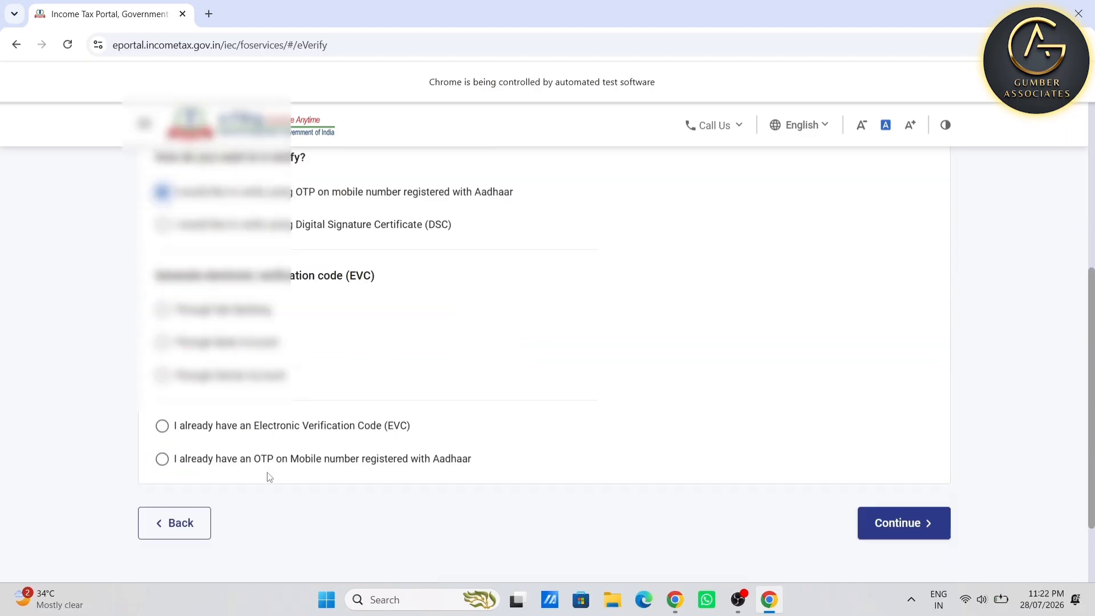
left_click(918, 516)
left_click(400, 378)
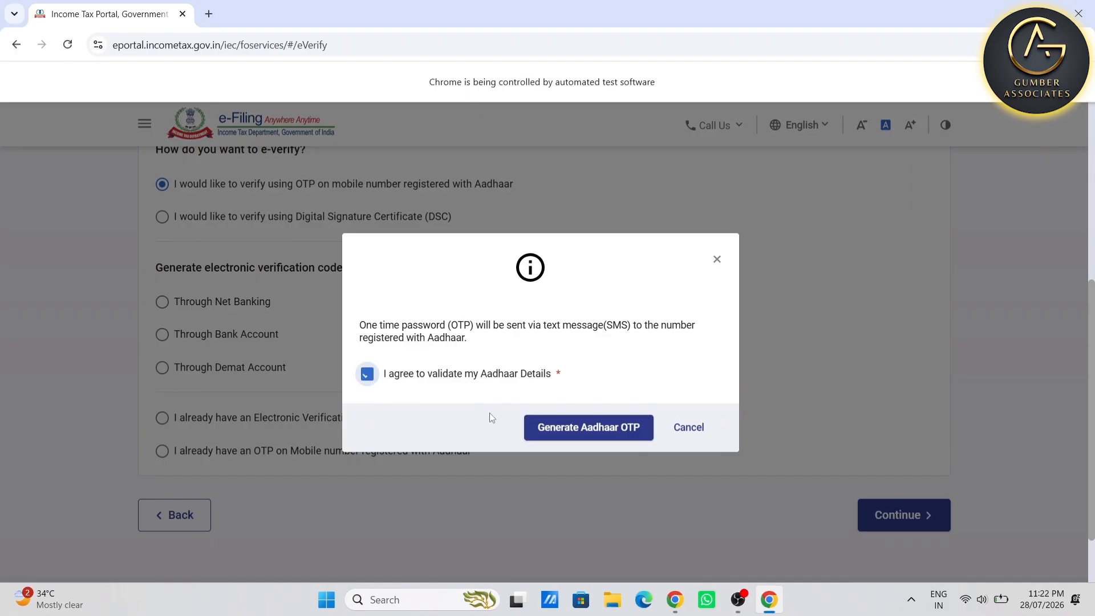
left_click(590, 438)
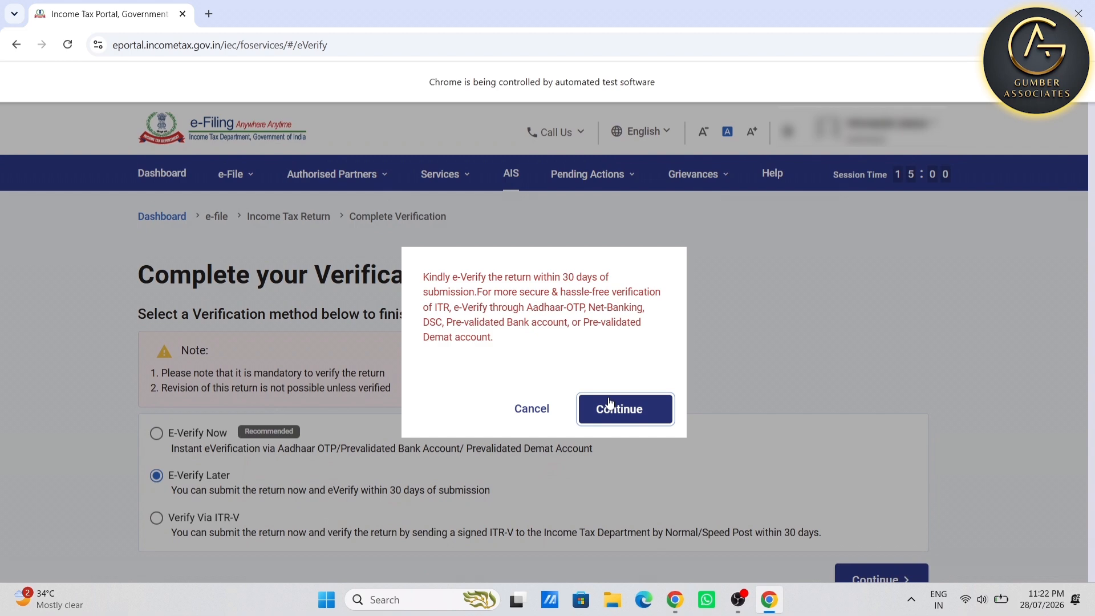
Step: Continue with E-Verify Later as the verification method and confirm the submission of the return
left_click(610, 402)
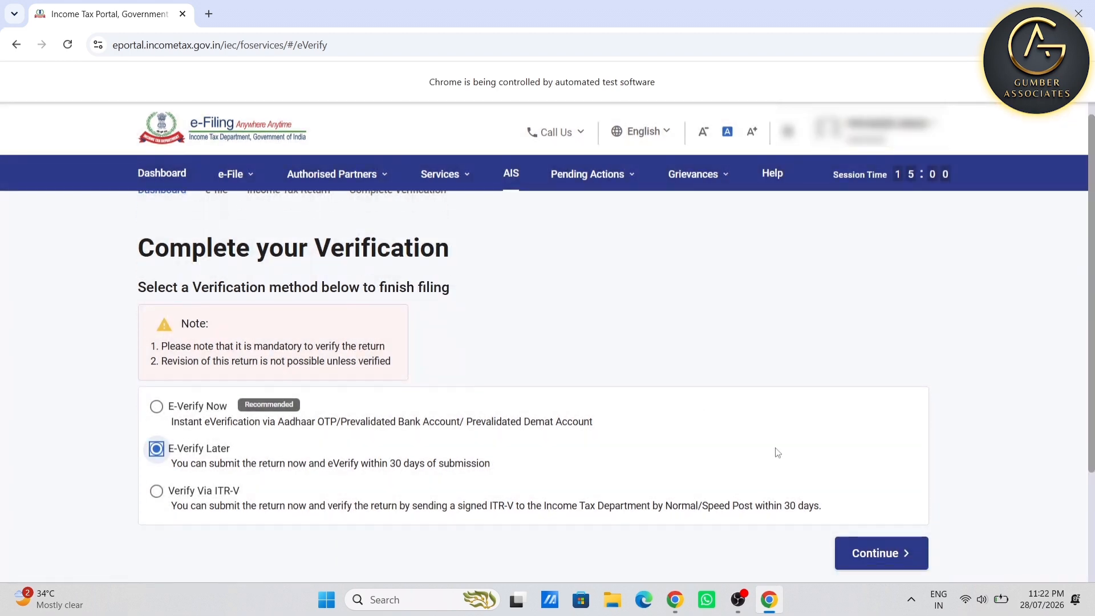
scroll(775, 450, "down", 3)
left_click(838, 415)
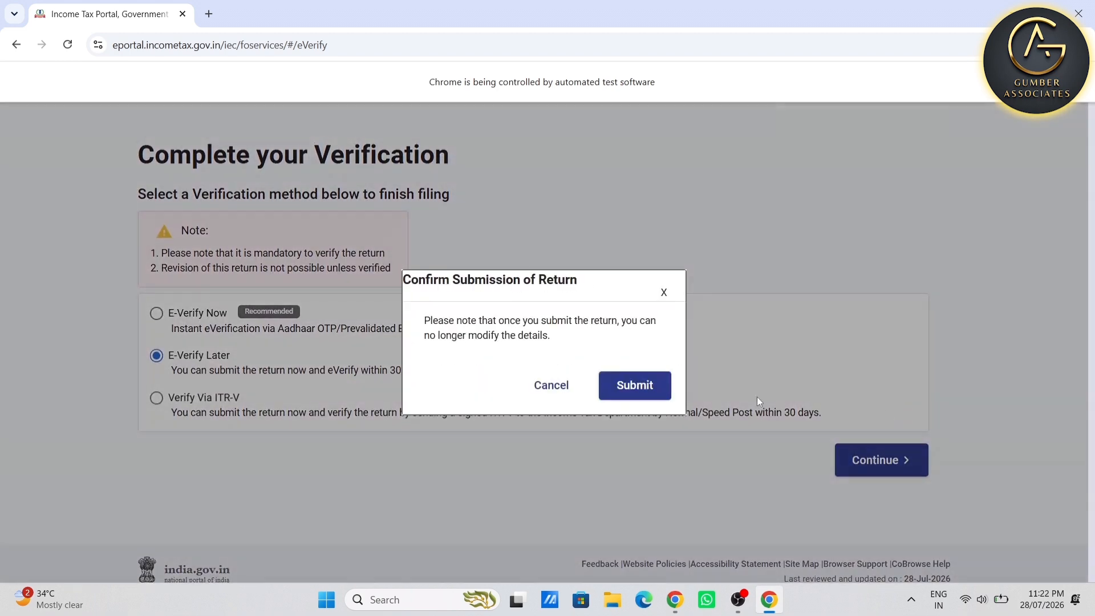
left_click(638, 385)
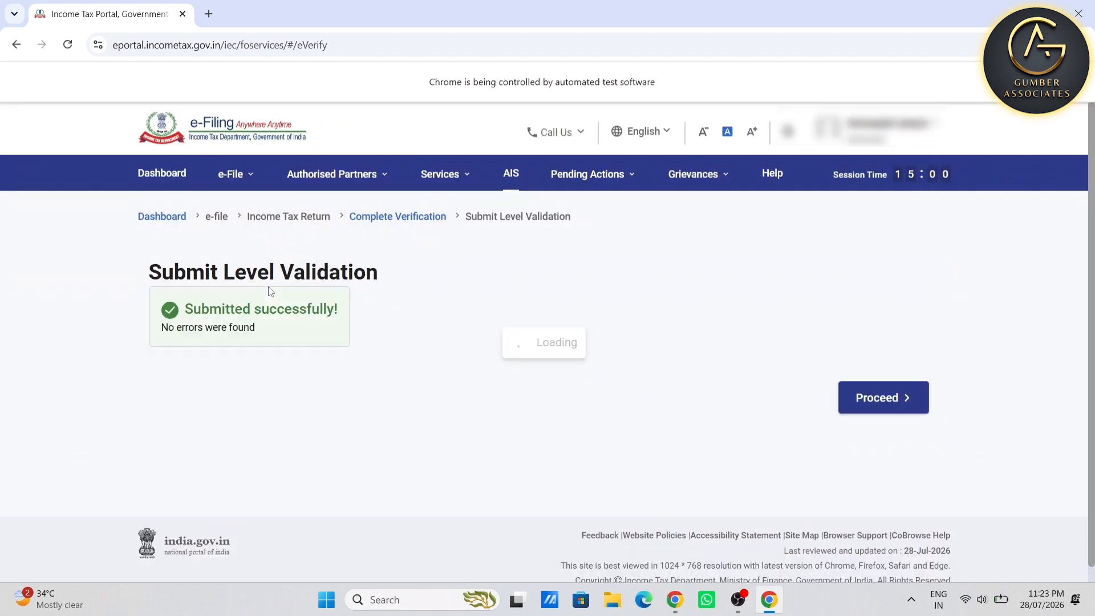
Step: Proceed past the submit level validation, download the ITR-V and open the downloaded PDF
left_click(916, 403)
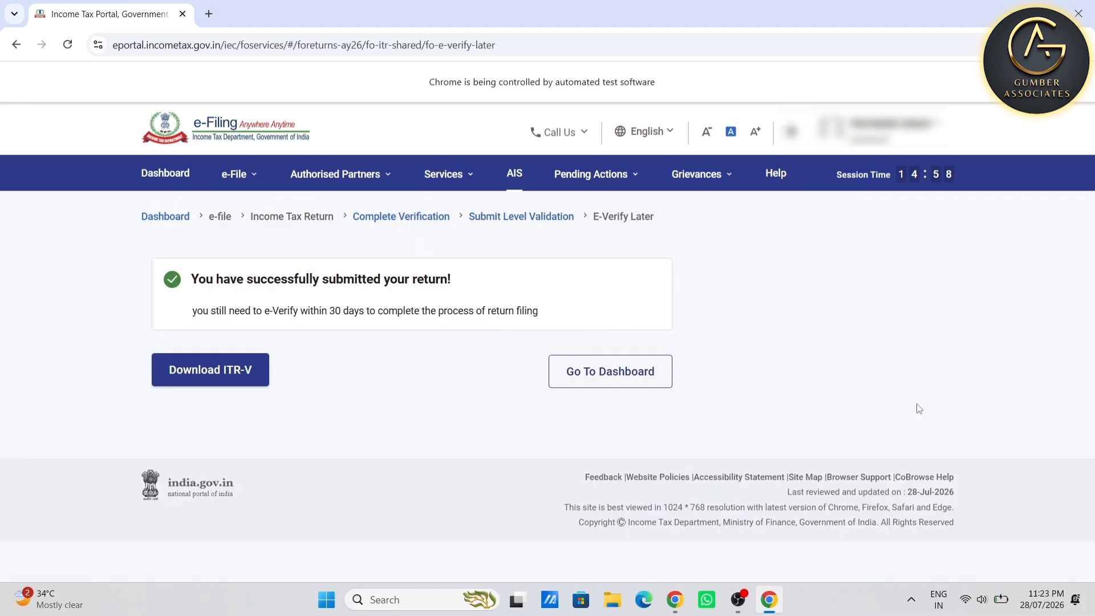
left_click(235, 387)
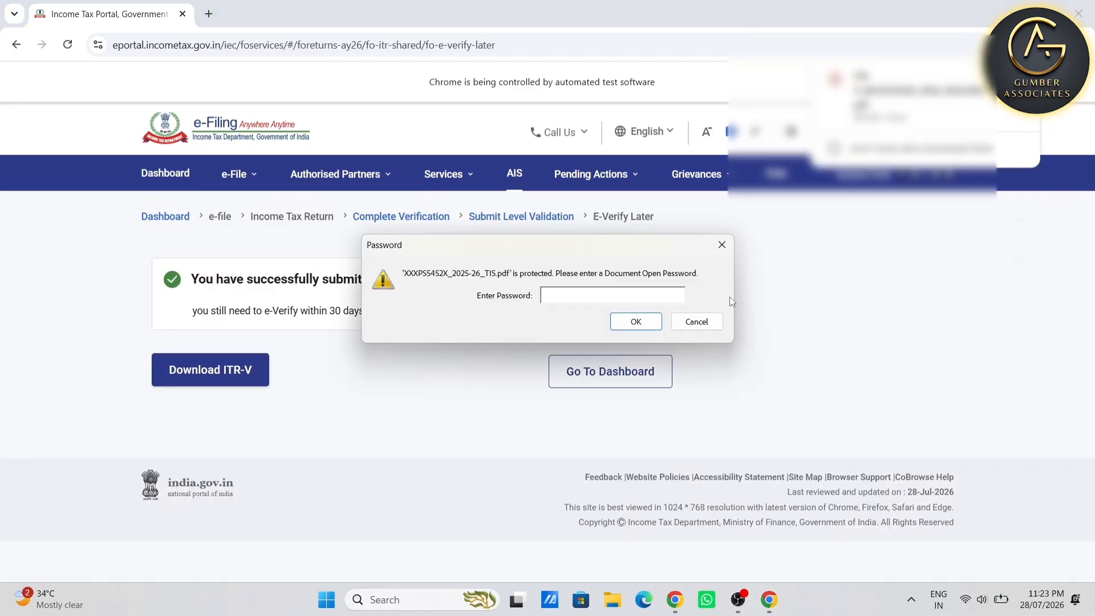
left_click(892, 103)
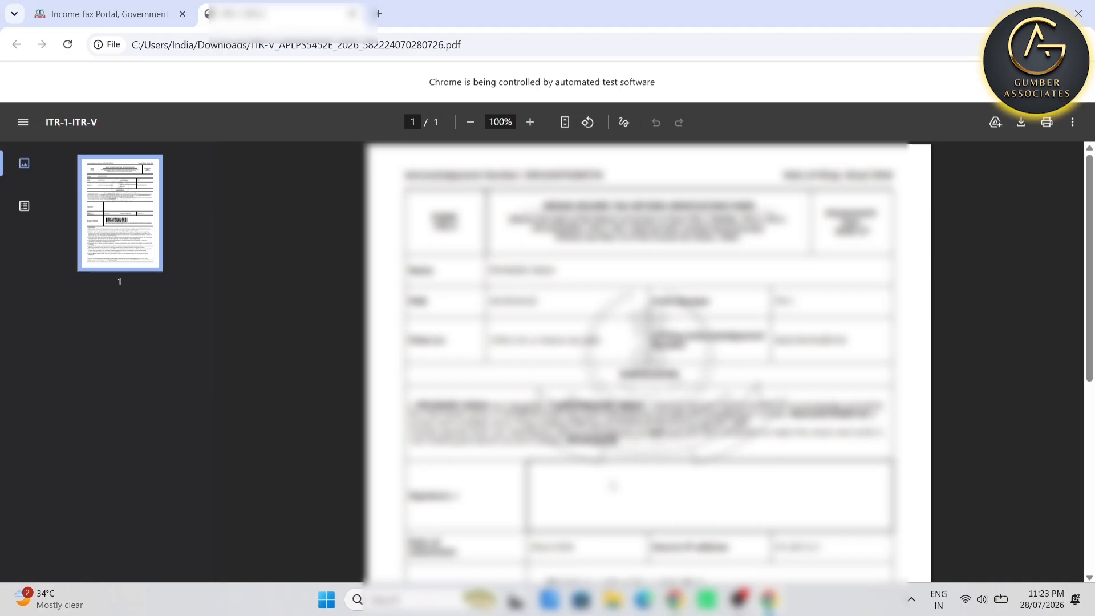
Step: Examine the downloaded ITR-V down to its numbered instructions, highlighting the postal address in the second instruction, and close the PDF
scroll(612, 486, "down", 6)
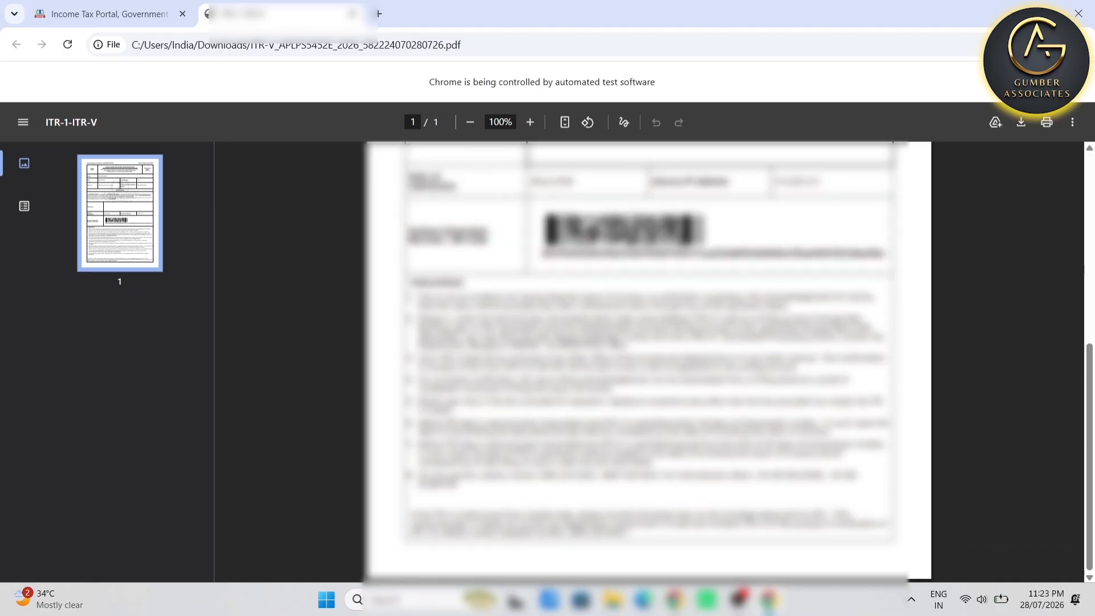
left_click_drag(721, 338, 627, 345)
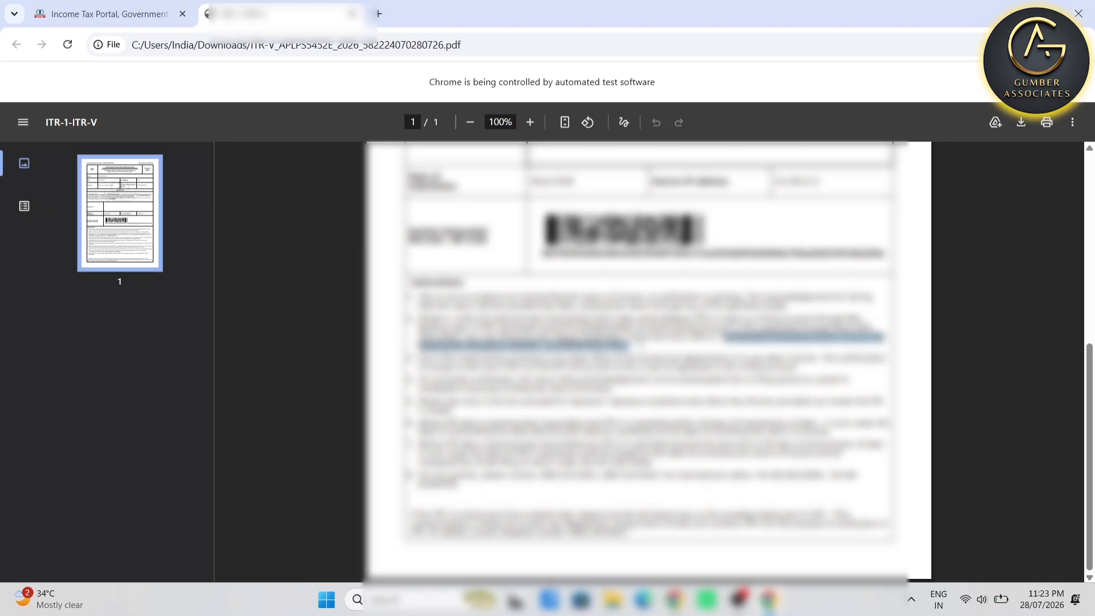
left_click(717, 342)
scroll(648, 359, "up", 5)
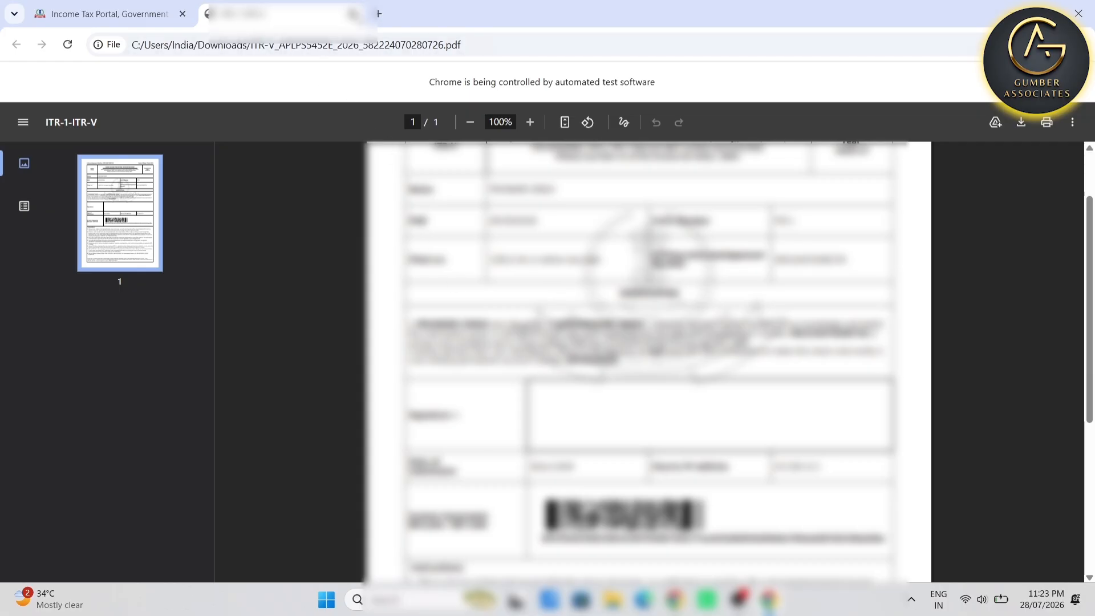
left_click(352, 13)
Step: Open the list of filed income tax returns on the e-Filing portal
left_click(254, 176)
left_click(259, 211)
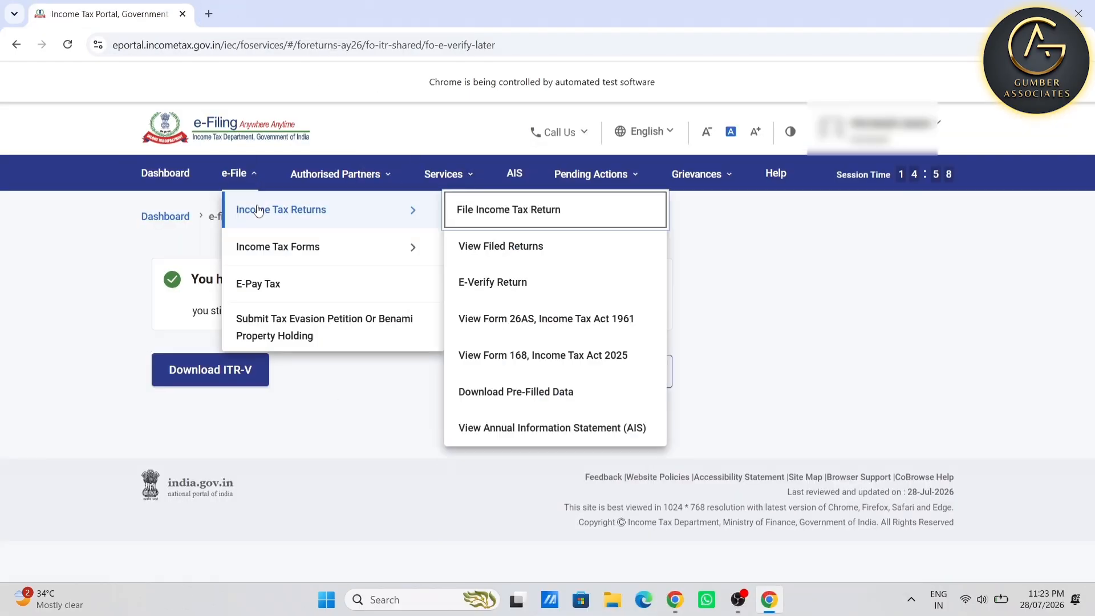
left_click(513, 247)
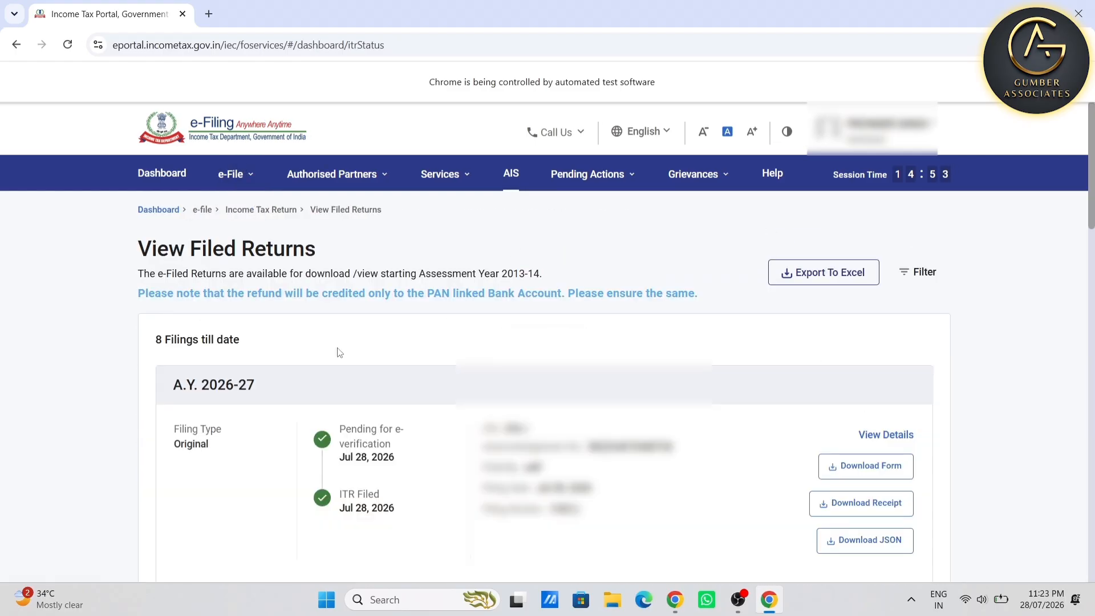
Step: View the details of the A.Y. 2026-27 original return and proceed to e-verify it
scroll(237, 435, "down", 2)
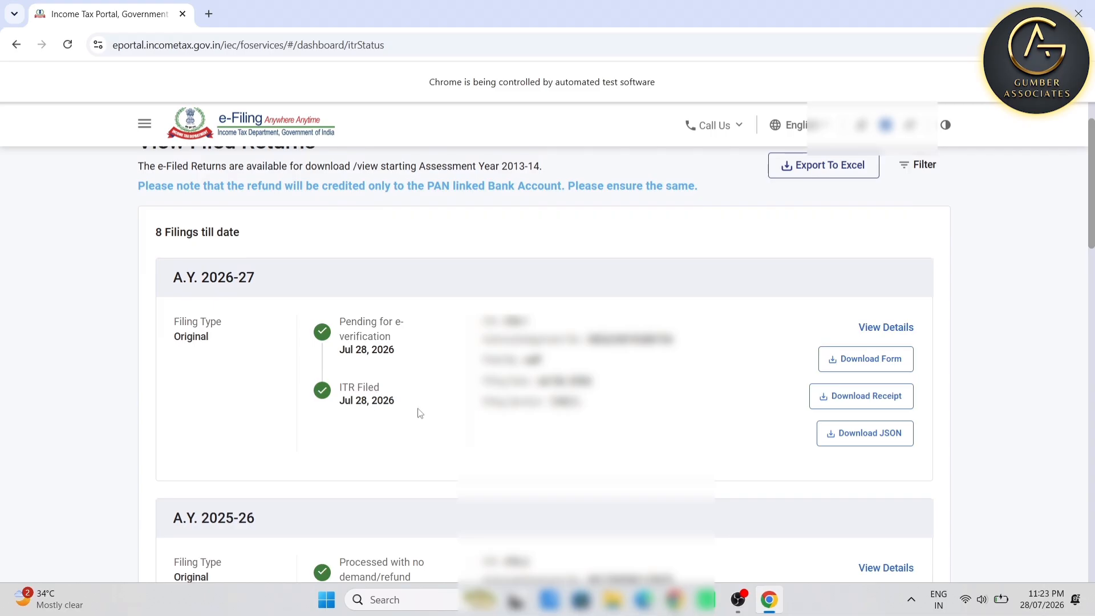
left_click(871, 328)
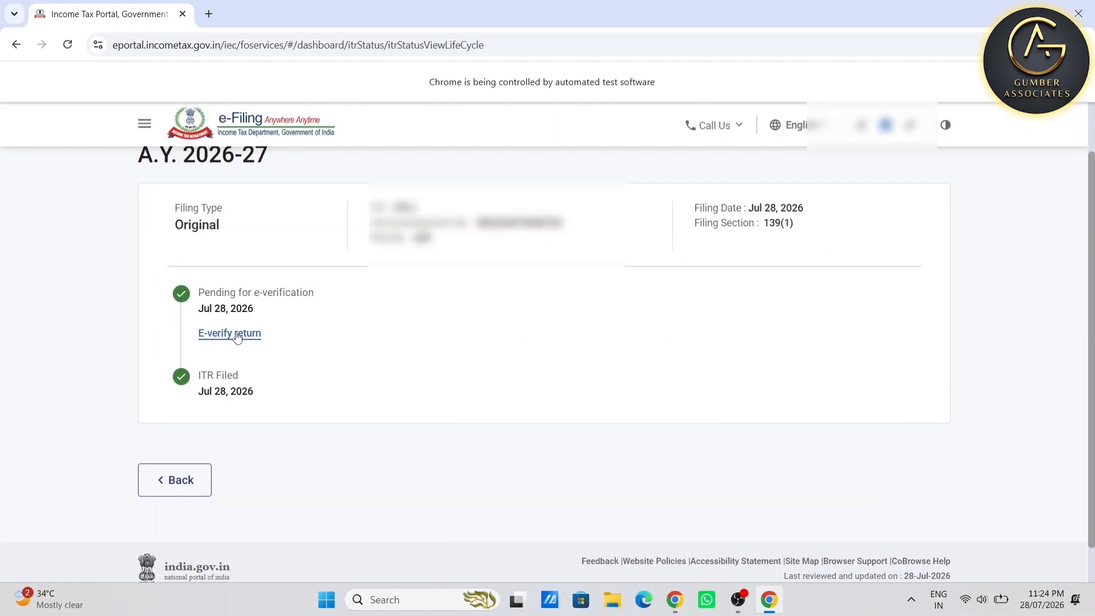
left_click(236, 335)
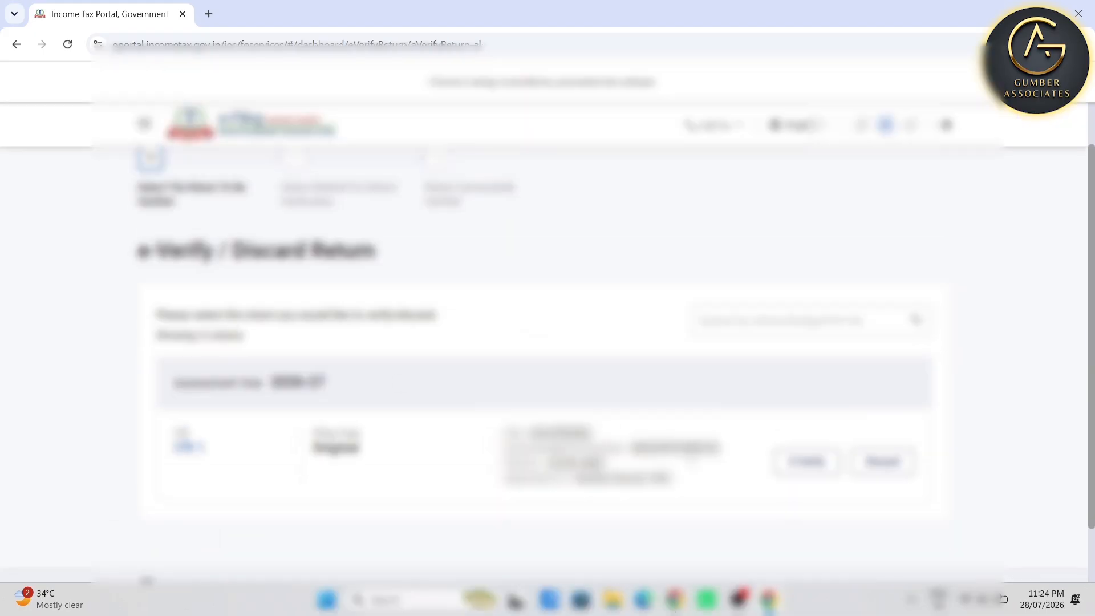